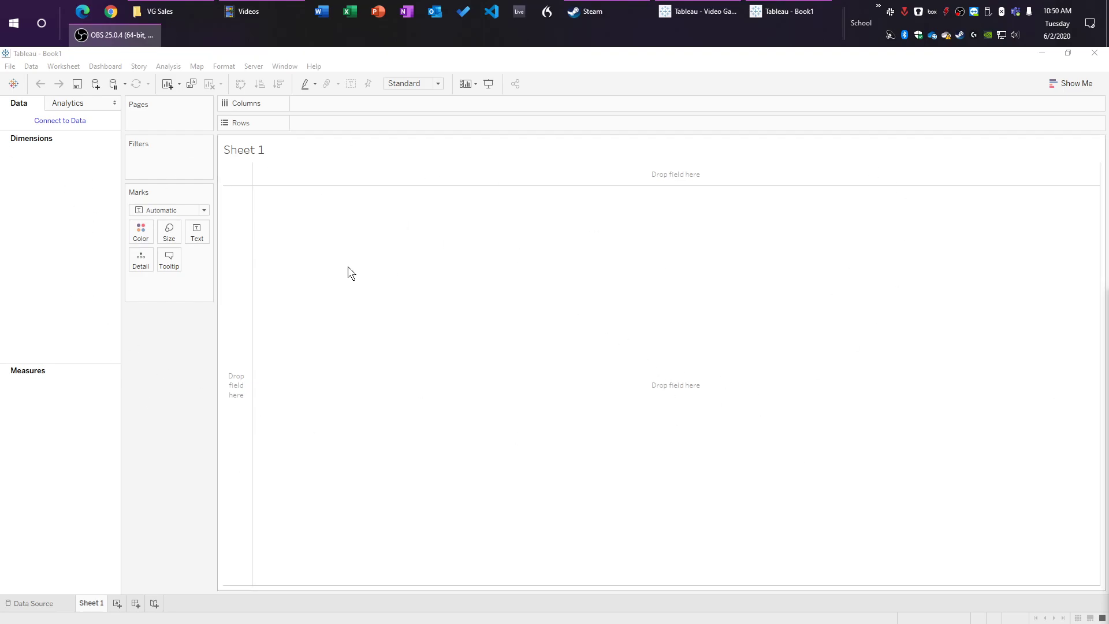
Step: Connect vgsales.csv from the VG Sales folder as the data source
left_click(44, 603)
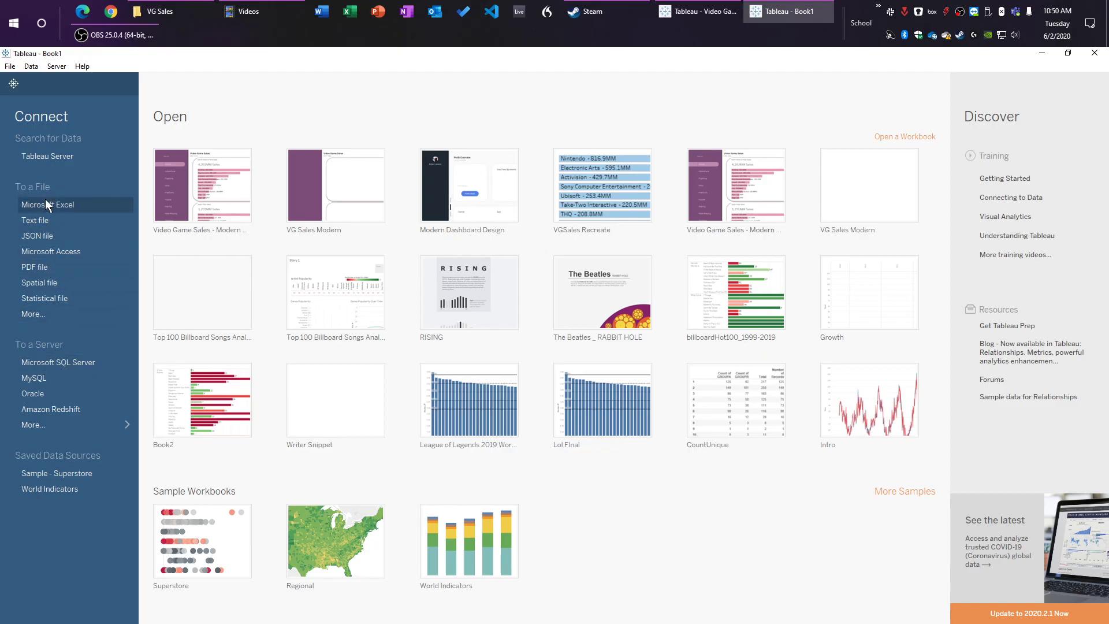
left_click(47, 316)
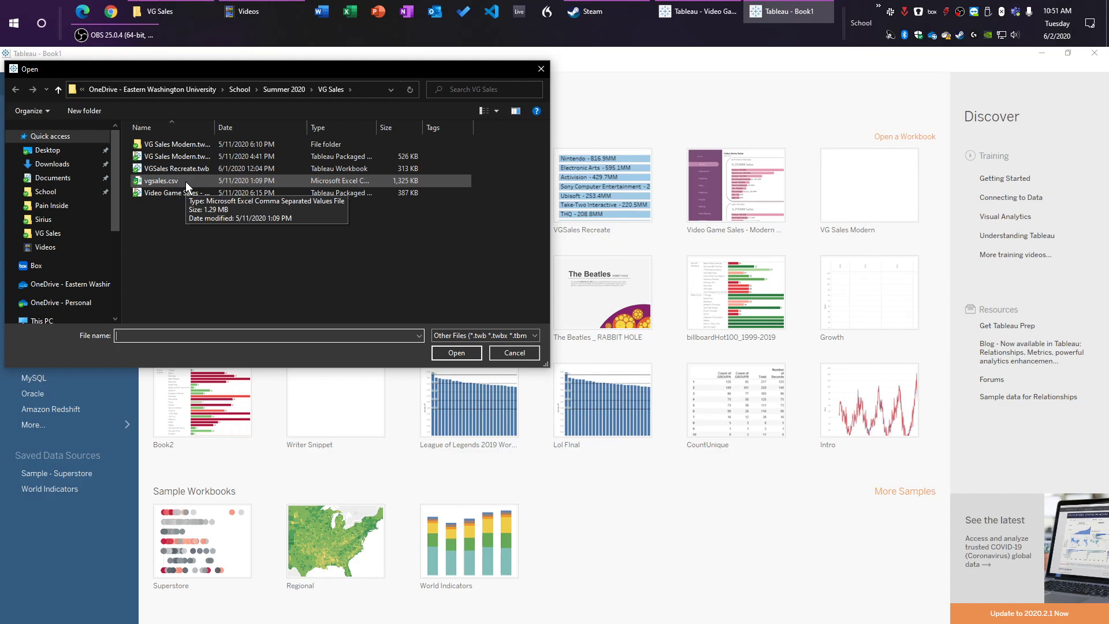
double_click(185, 181)
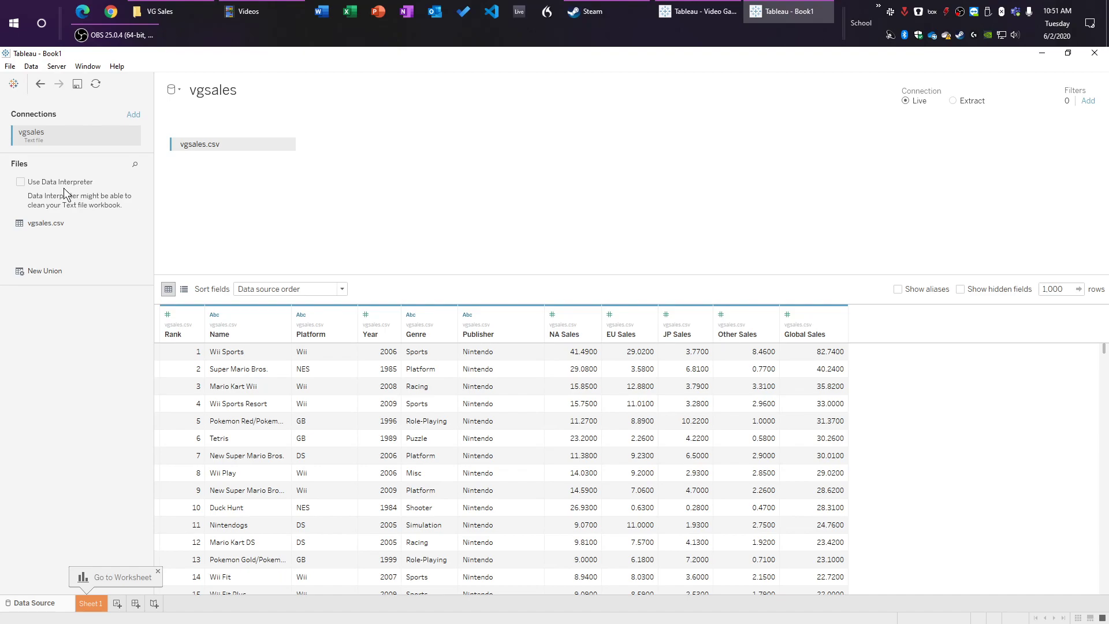
Step: Turn on Data Interpreter and change the Year column's data type to Date
left_click(45, 186)
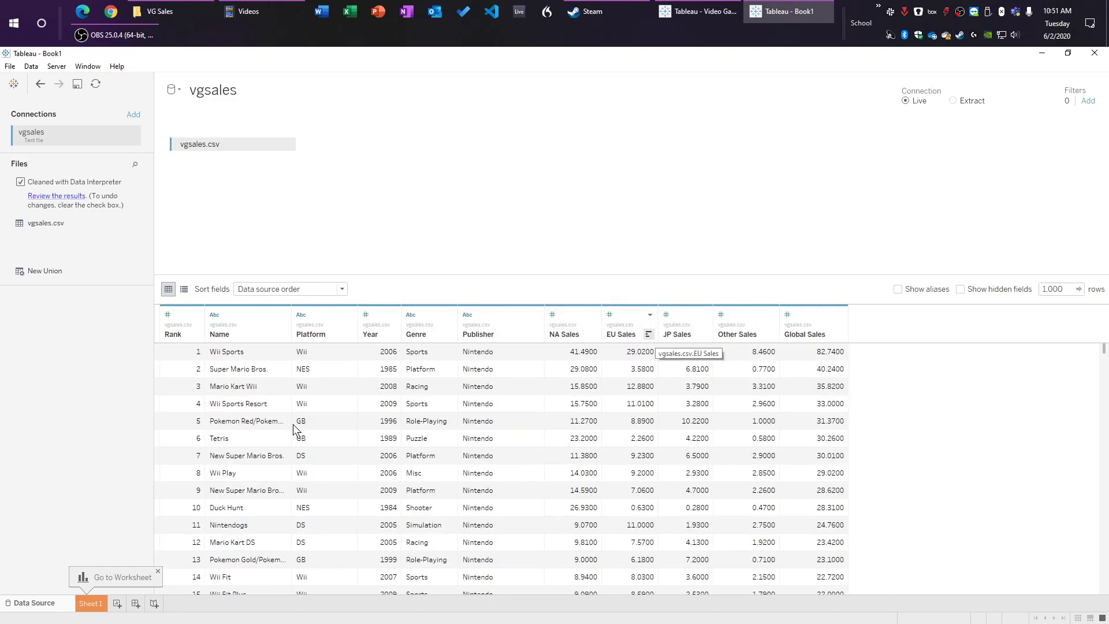
left_click(367, 316)
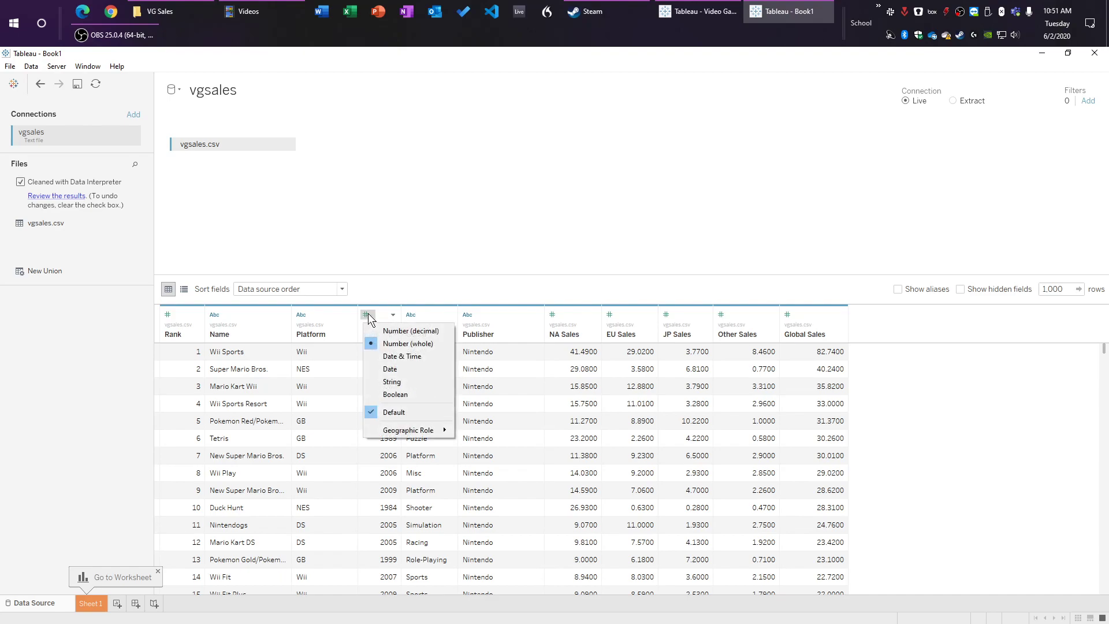
left_click(398, 369)
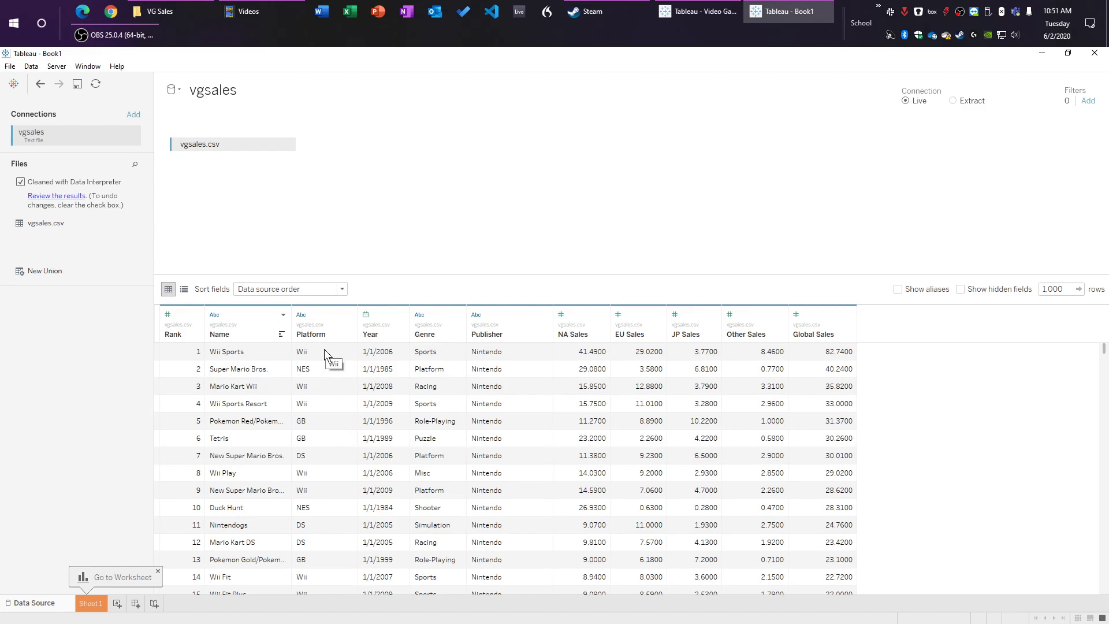
Step: Scroll through the vgsales data preview to inspect the game sales rows
scroll(323, 373, "down", 4)
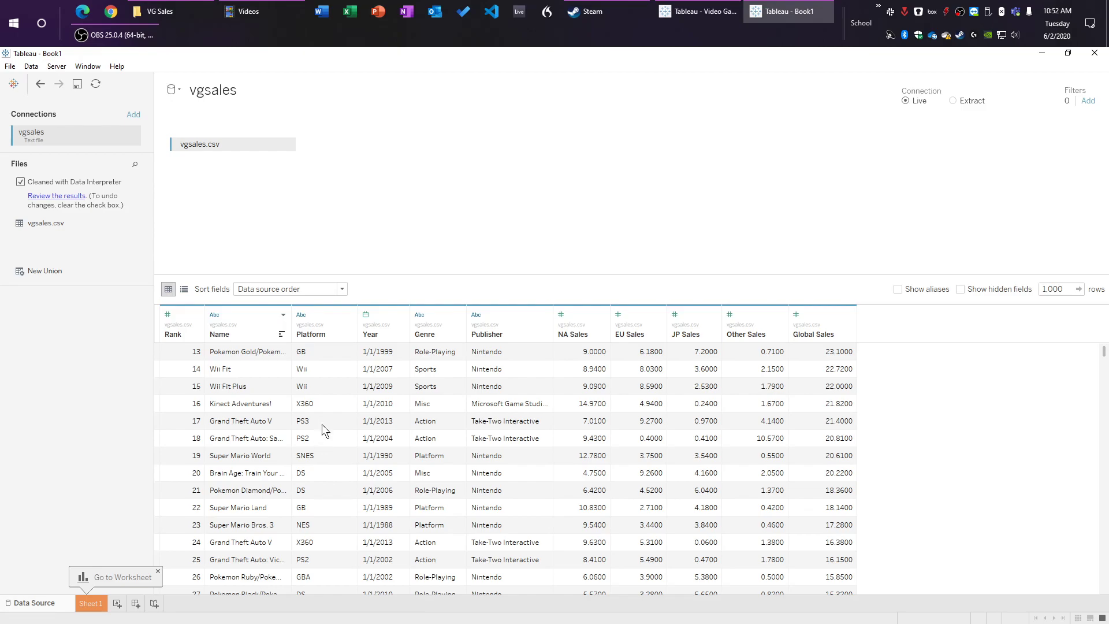
scroll(384, 485, "up", 4)
scroll(381, 457, "down", 5)
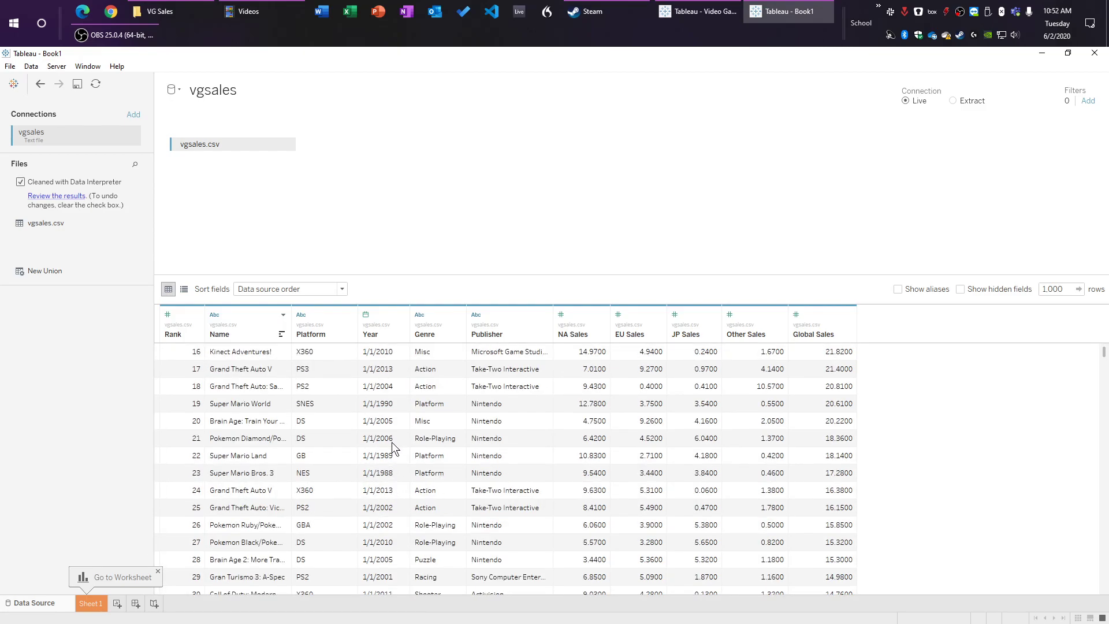
scroll(394, 481, "up", 5)
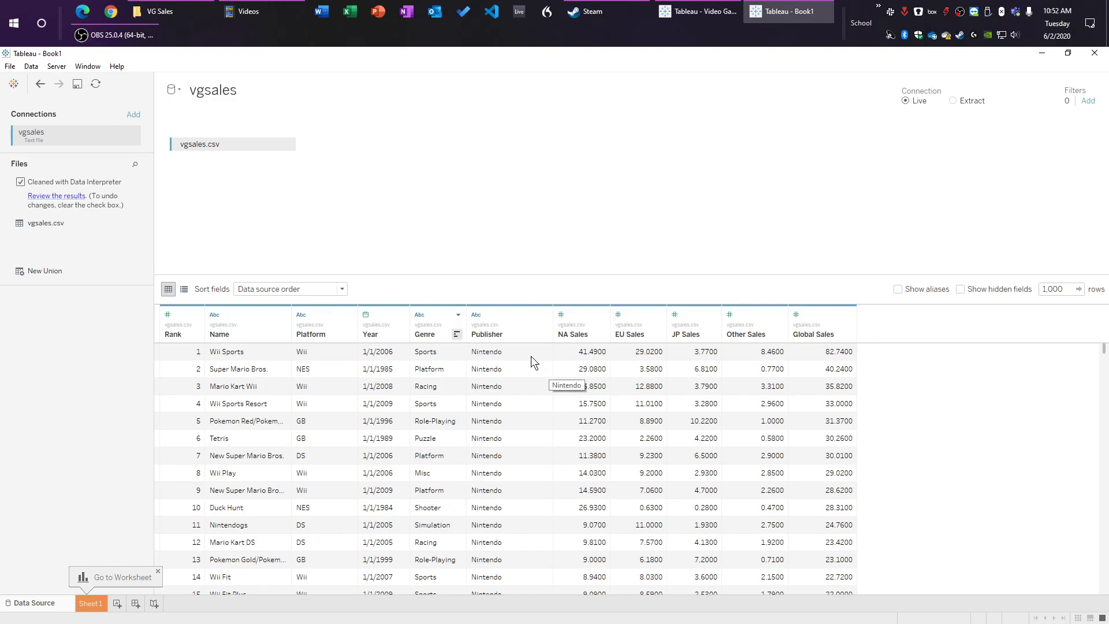
scroll(532, 466, "down", 5)
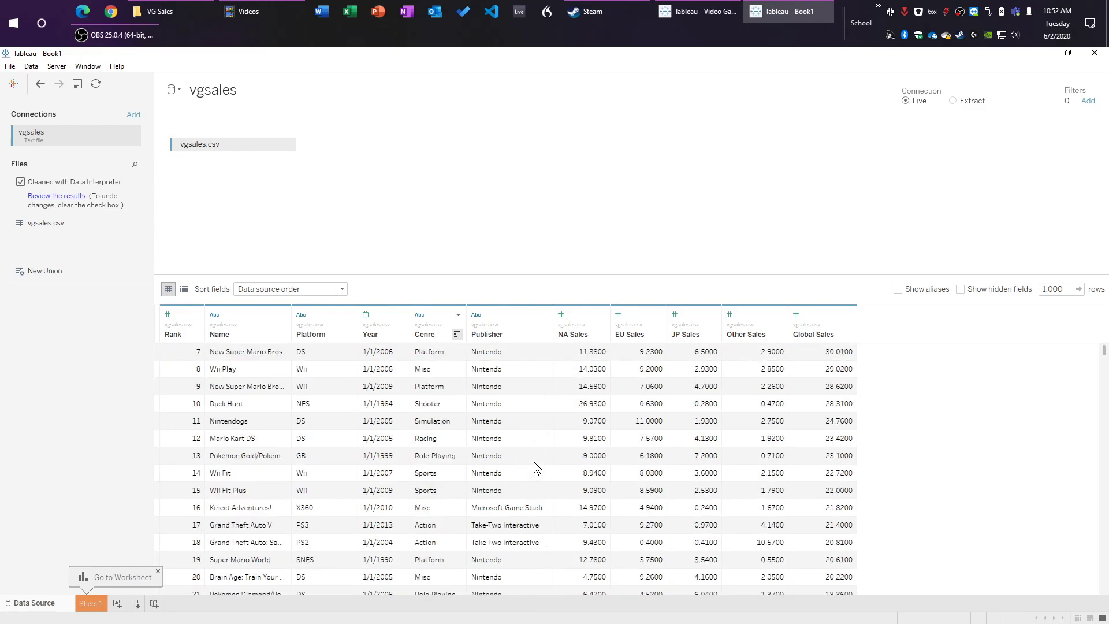
scroll(535, 466, "up", 1)
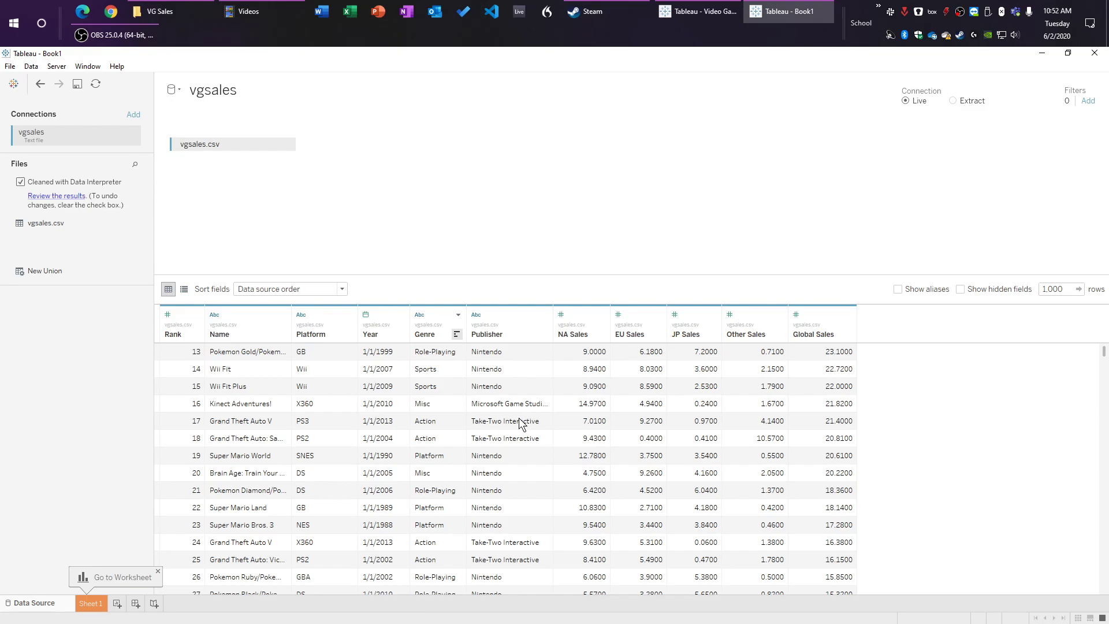
scroll(511, 553, "up", 2)
scroll(510, 553, "up", 2)
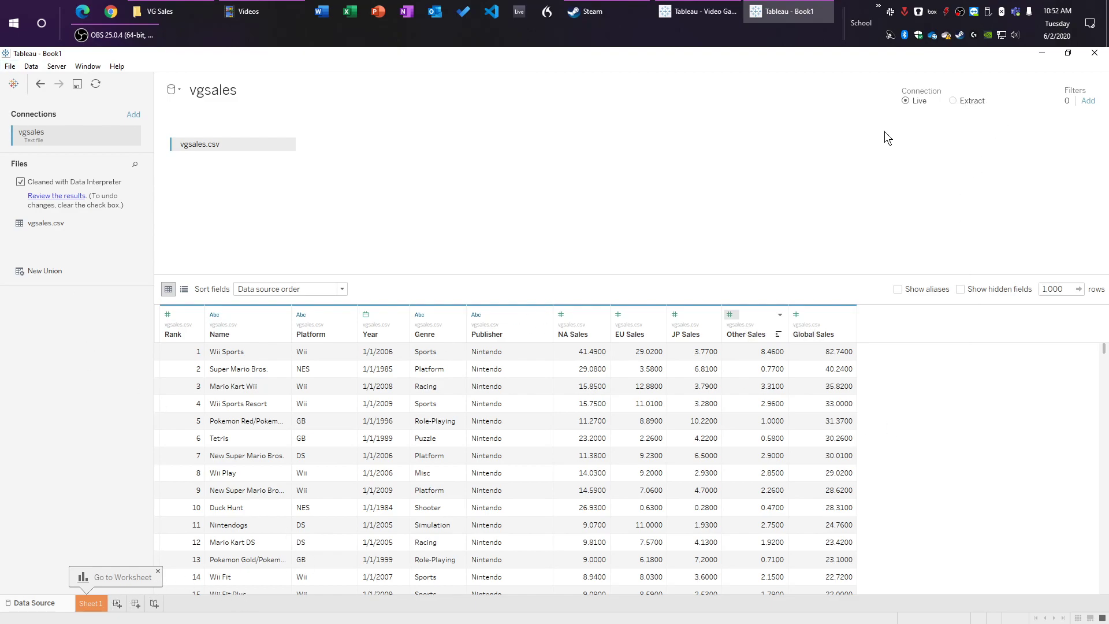
left_click(92, 603)
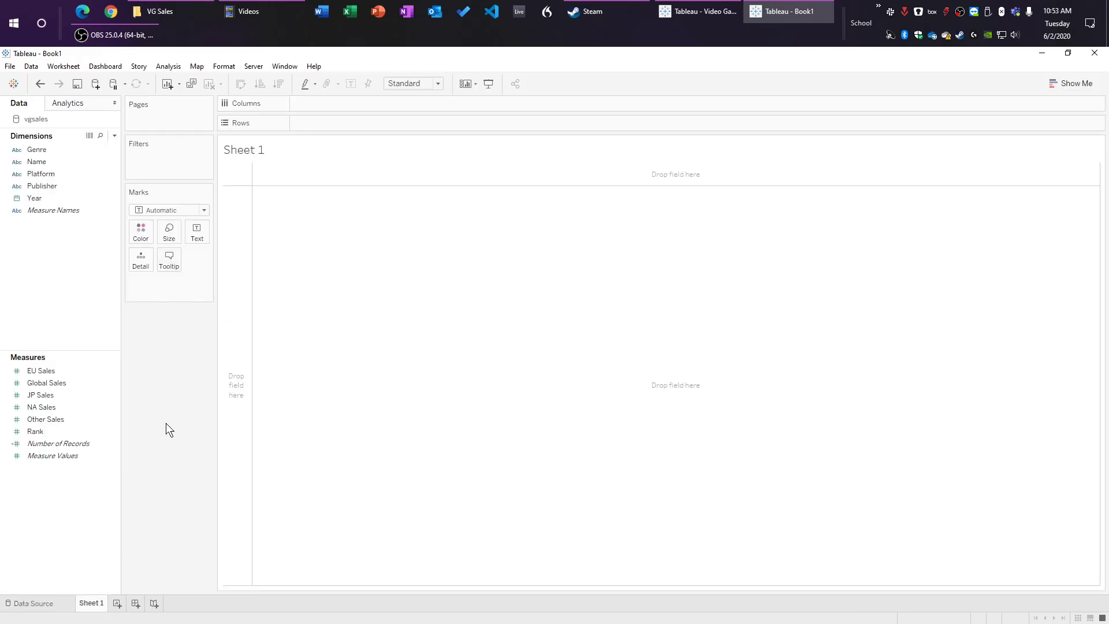
left_click(699, 11)
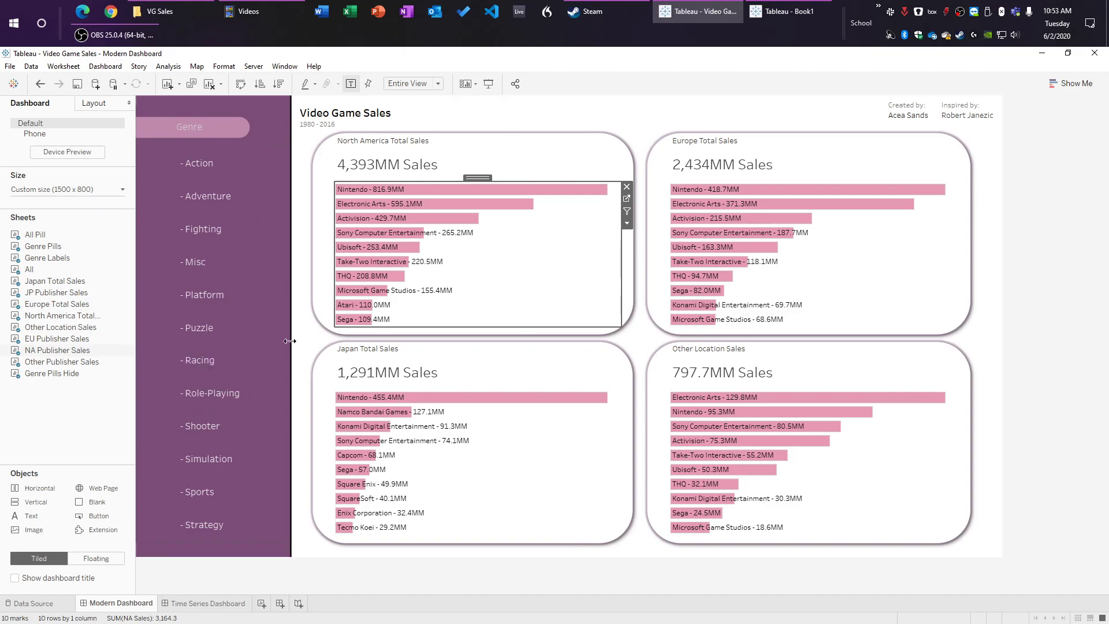
left_click(508, 141)
left_click(789, 11)
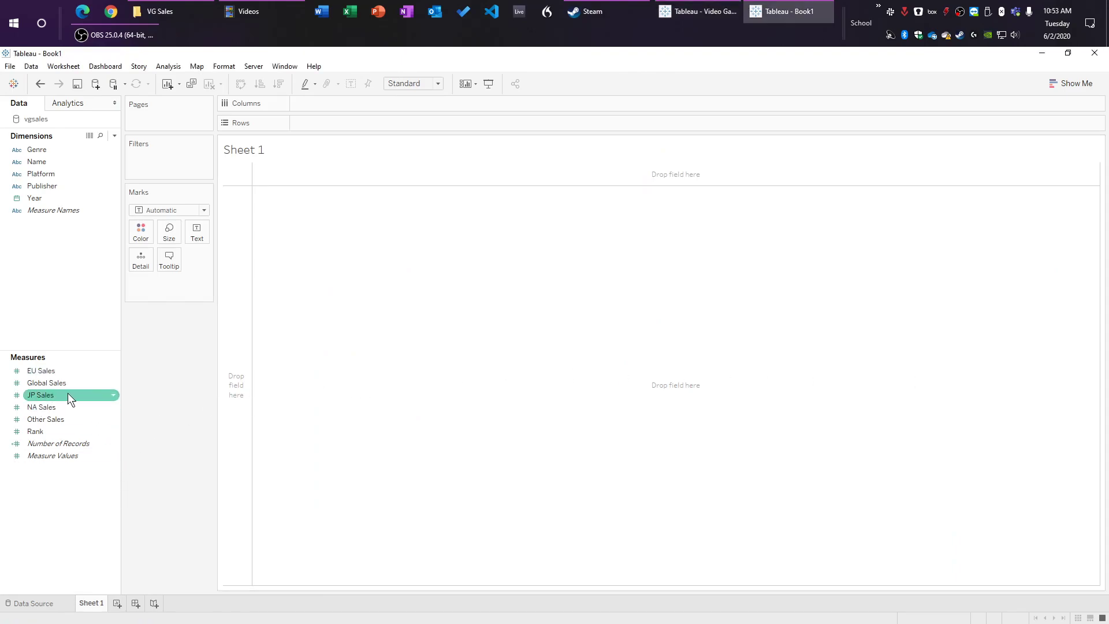
Step: Show the JP Sales total as text and rename the sheet 'Japan Total Sales'
left_click_drag(67, 394, 199, 231)
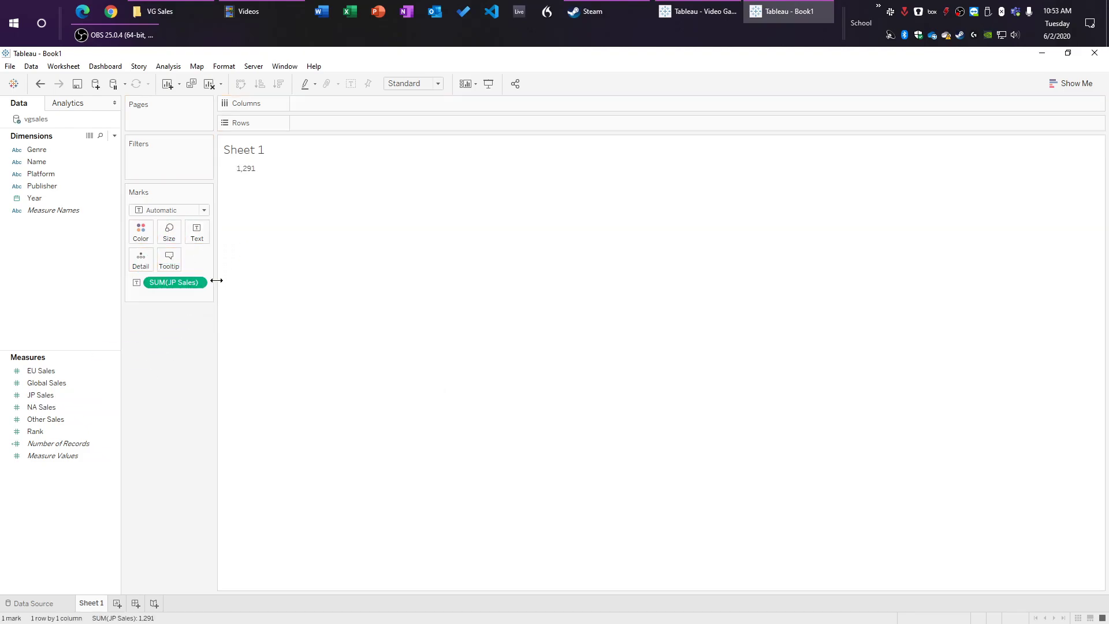
double_click(91, 603)
type("Japan Total Sales")
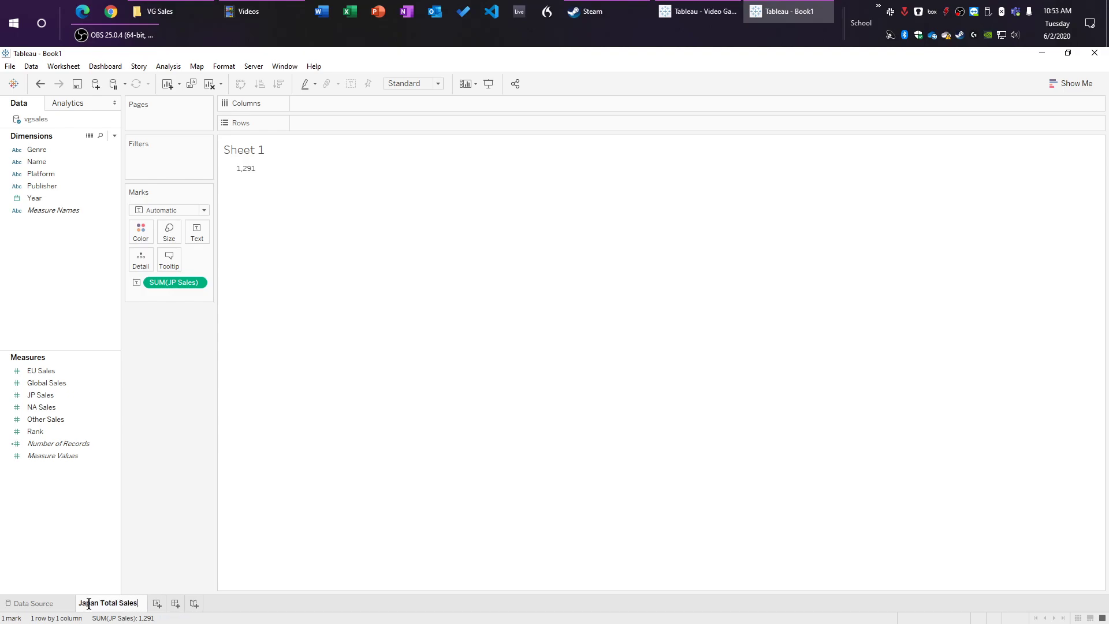
key("Return")
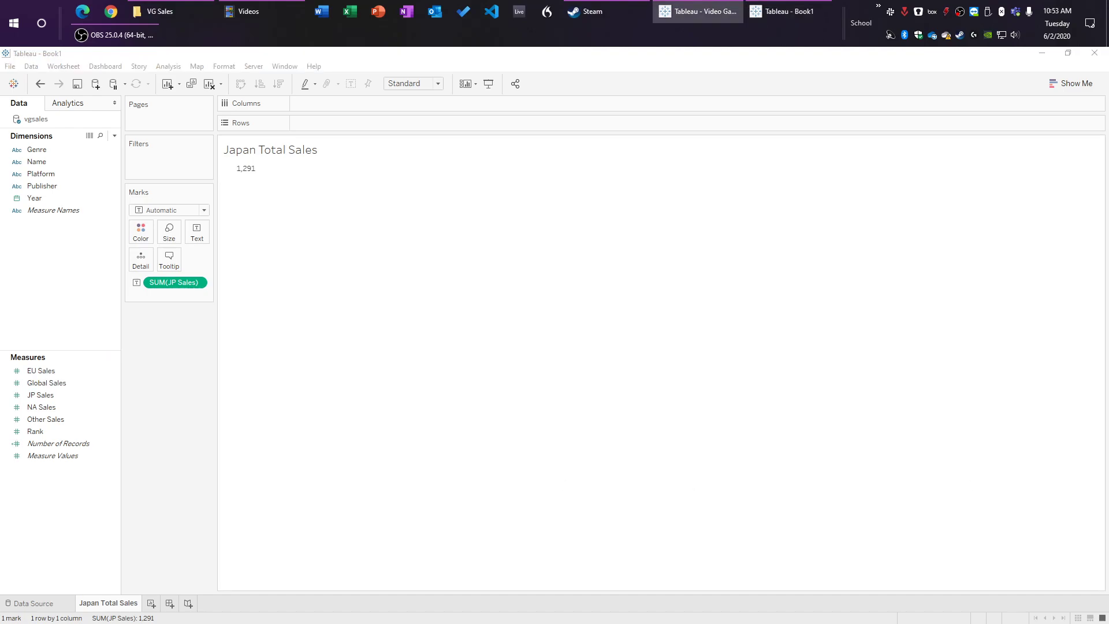
Step: Append 'MM Sales' to the text label and set its font size to 18
left_click(230, 230)
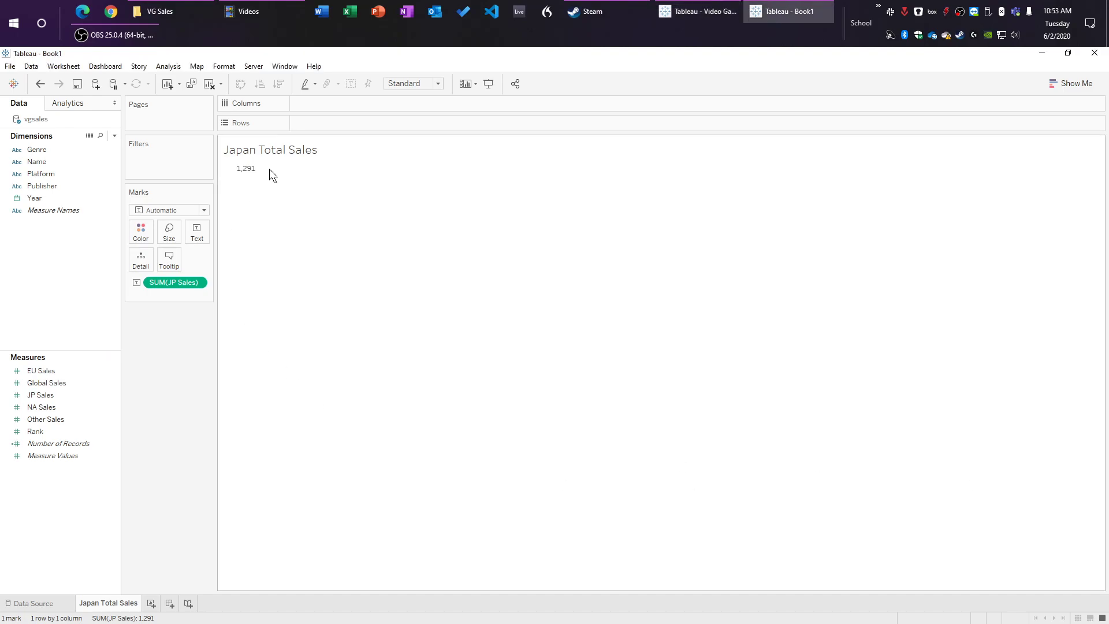
left_click(196, 234)
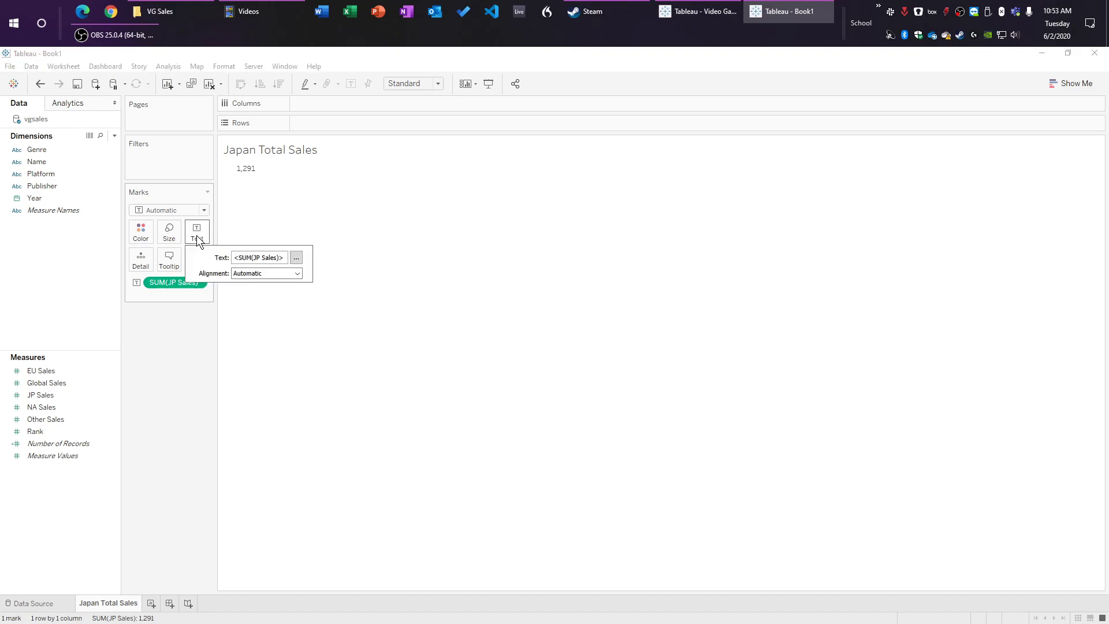
left_click(296, 259)
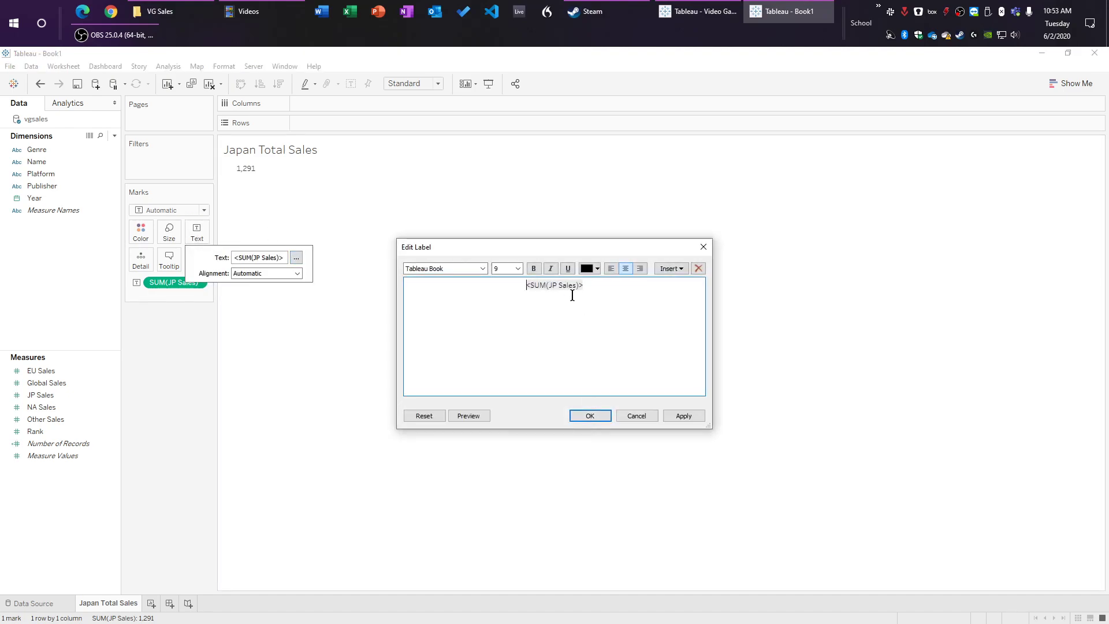
type("MM Sales")
key("ctrl+a")
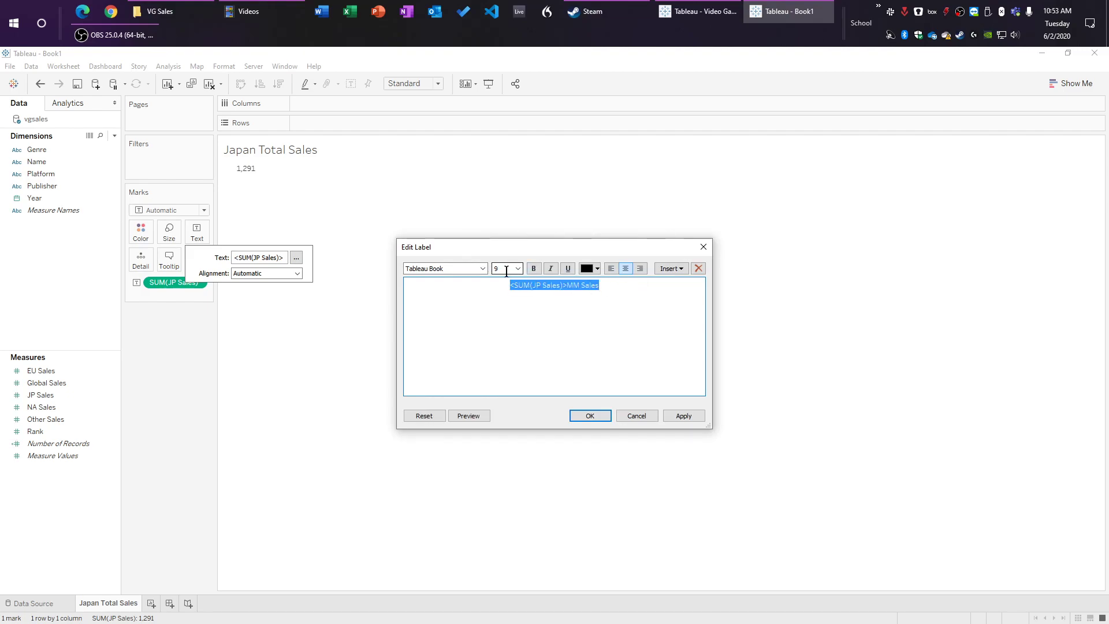
left_click(517, 269)
left_click(508, 339)
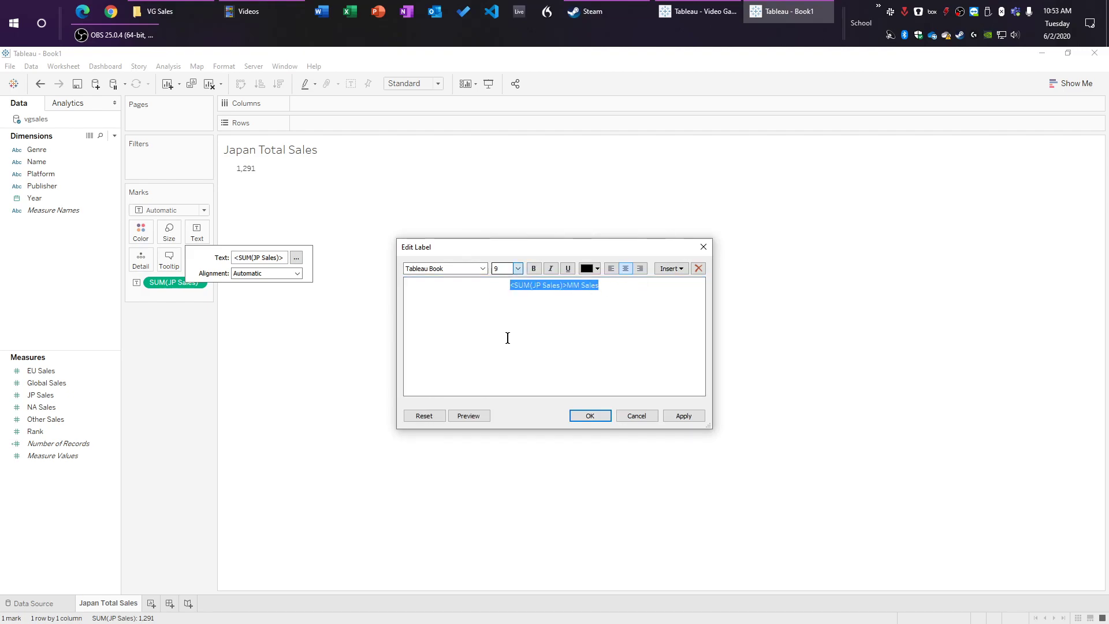
left_click(579, 346)
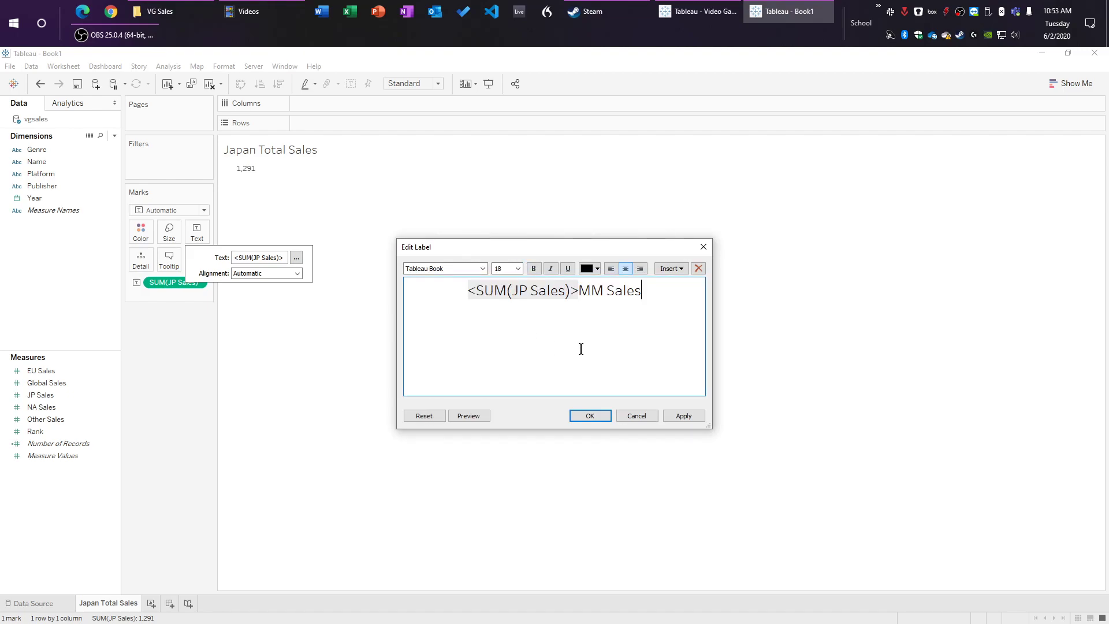
left_click(601, 421)
left_click(190, 375)
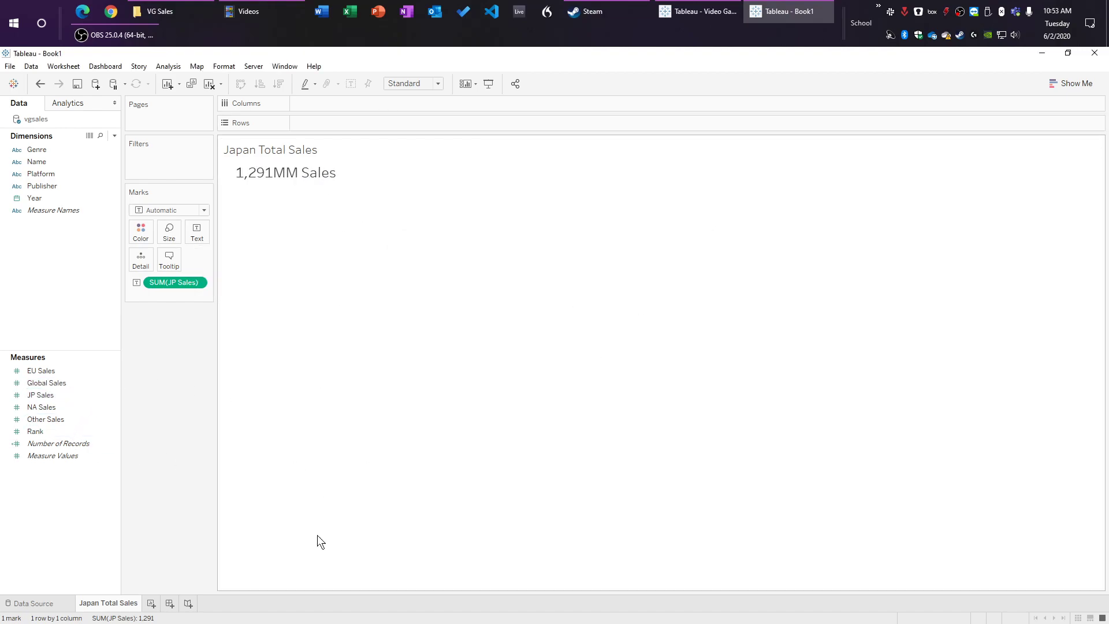
Step: Make three duplicates of the Japan Total Sales sheet
right_click(132, 605)
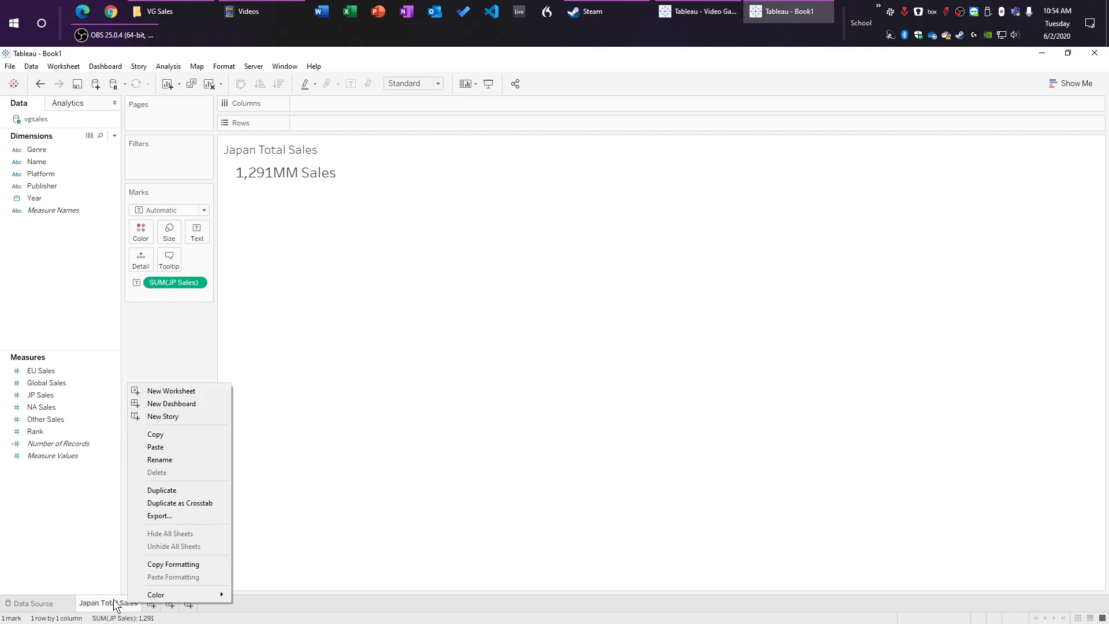
left_click(193, 490)
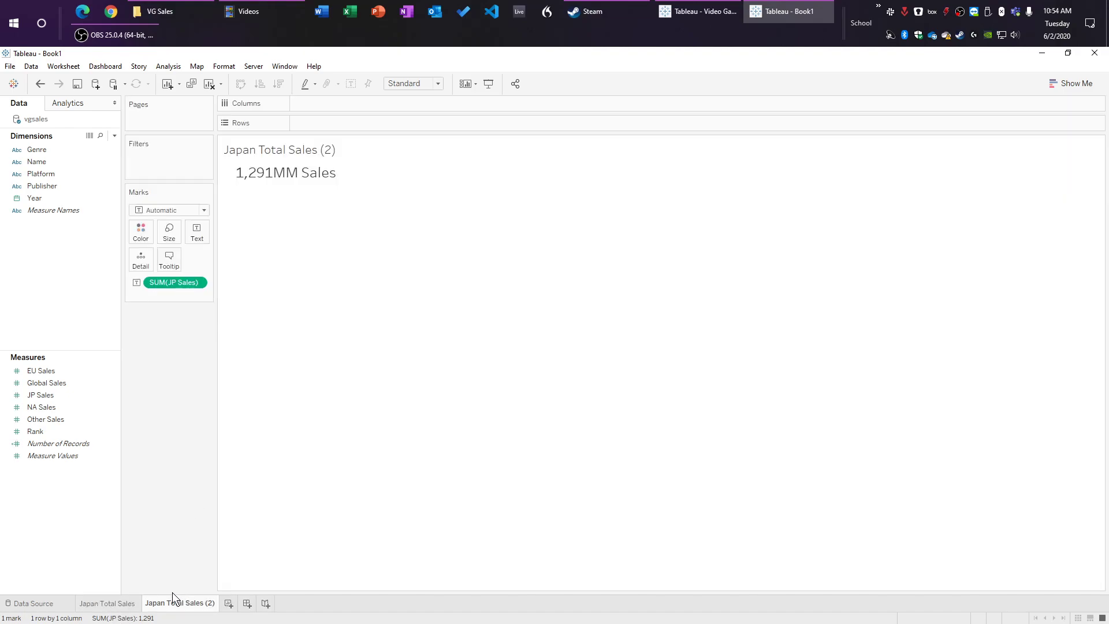
right_click(179, 605)
left_click(226, 490)
right_click(245, 604)
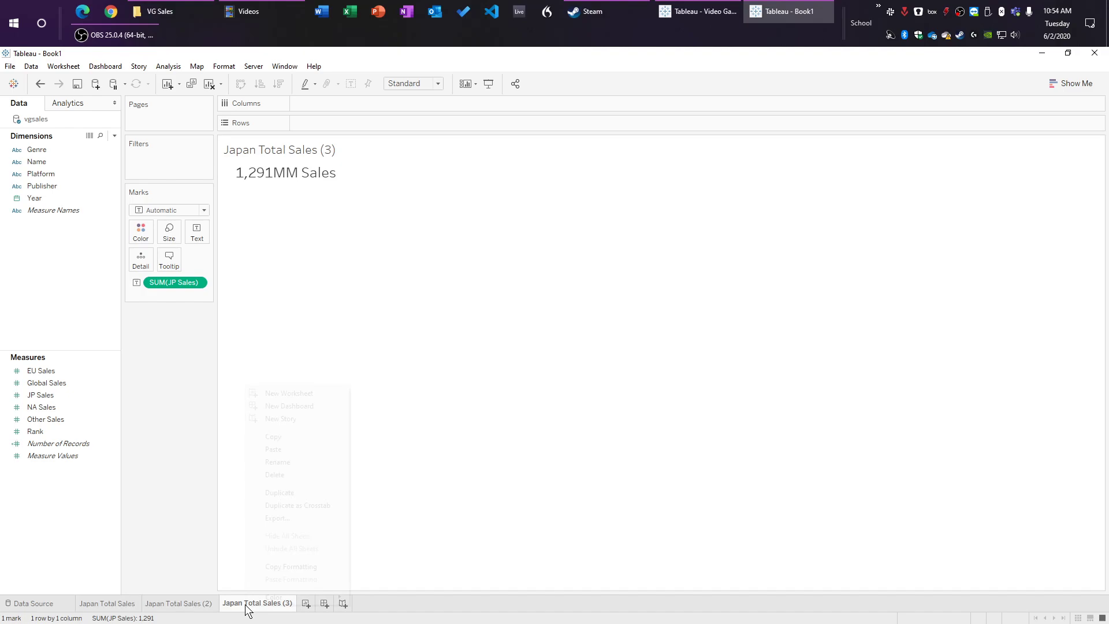
left_click(303, 493)
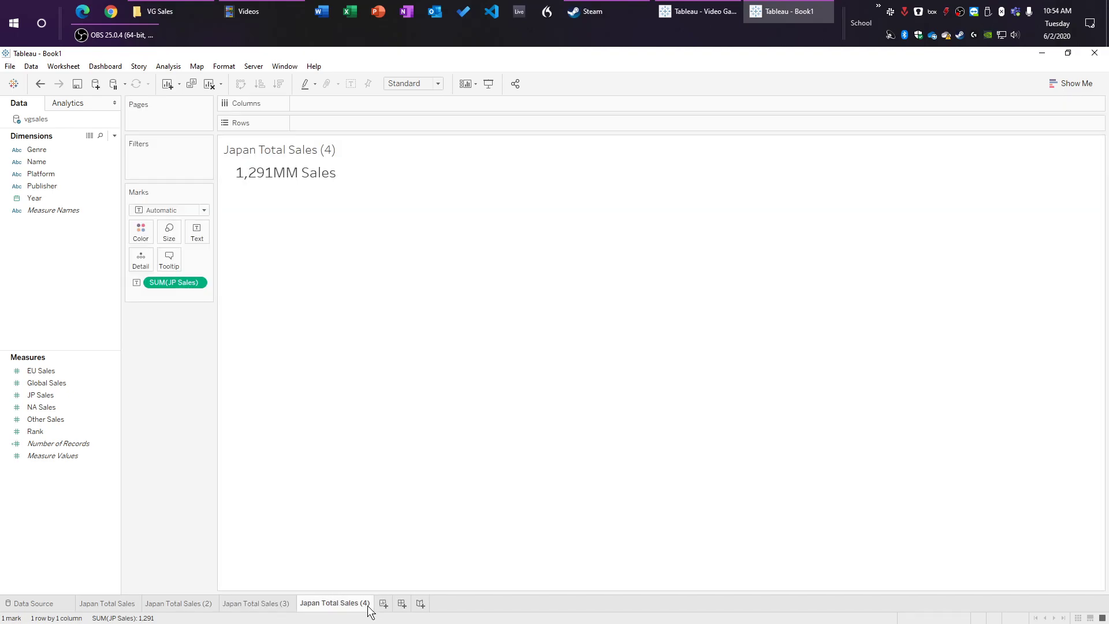
Step: Rename the first copy 'NA Total Sales' and make it total NA Sales
left_click(159, 608)
double_click(214, 605)
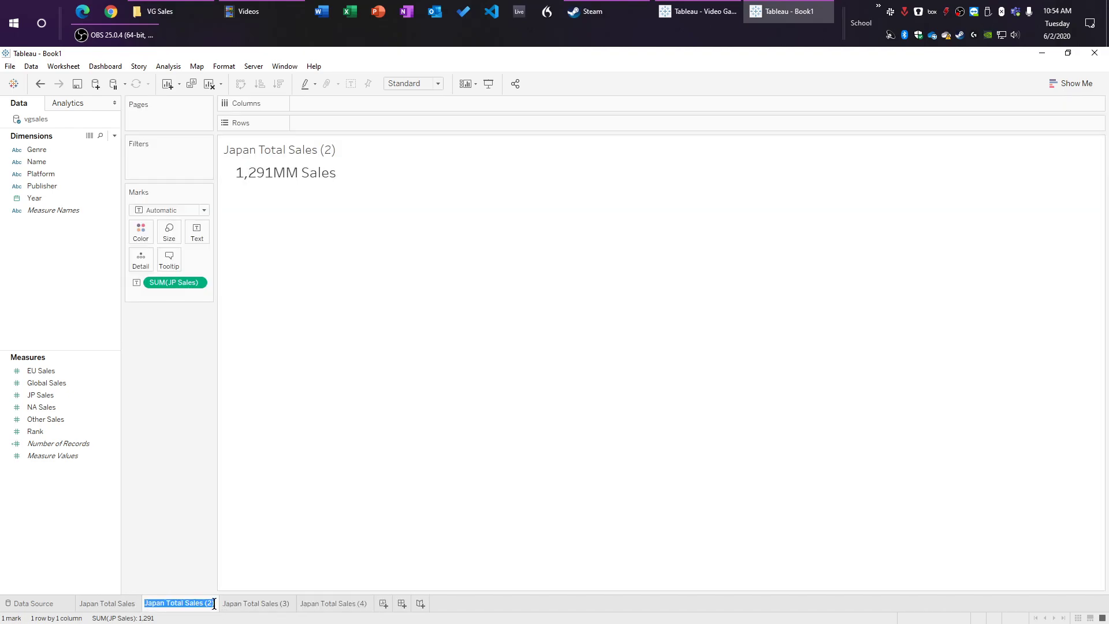
left_click_drag(215, 605, 206, 607)
key("BackSpace")
double_click(159, 602)
type("NA")
key("Return")
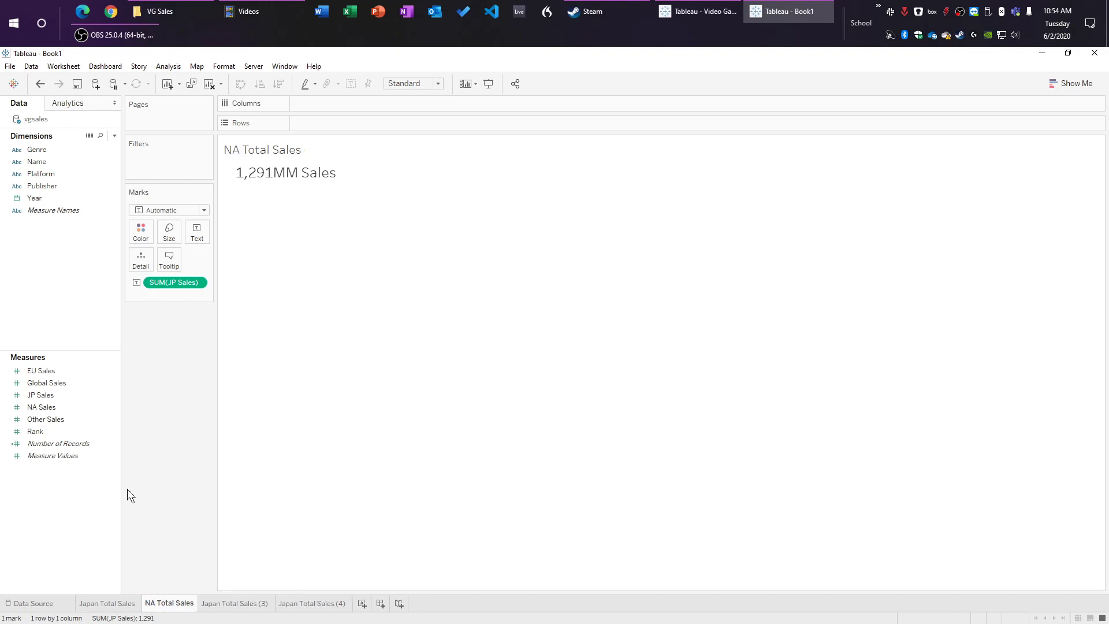
left_click_drag(53, 407, 176, 283)
Step: Rename the second copy 'EU Total Sales' and make it total EU Sales
left_click(231, 606)
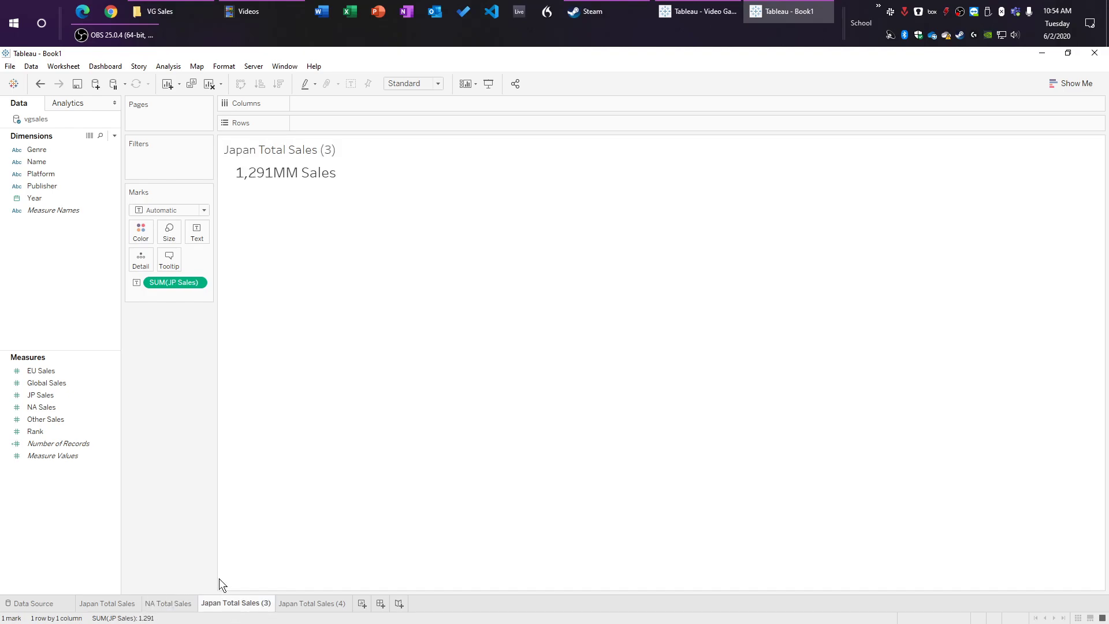
left_click(86, 406)
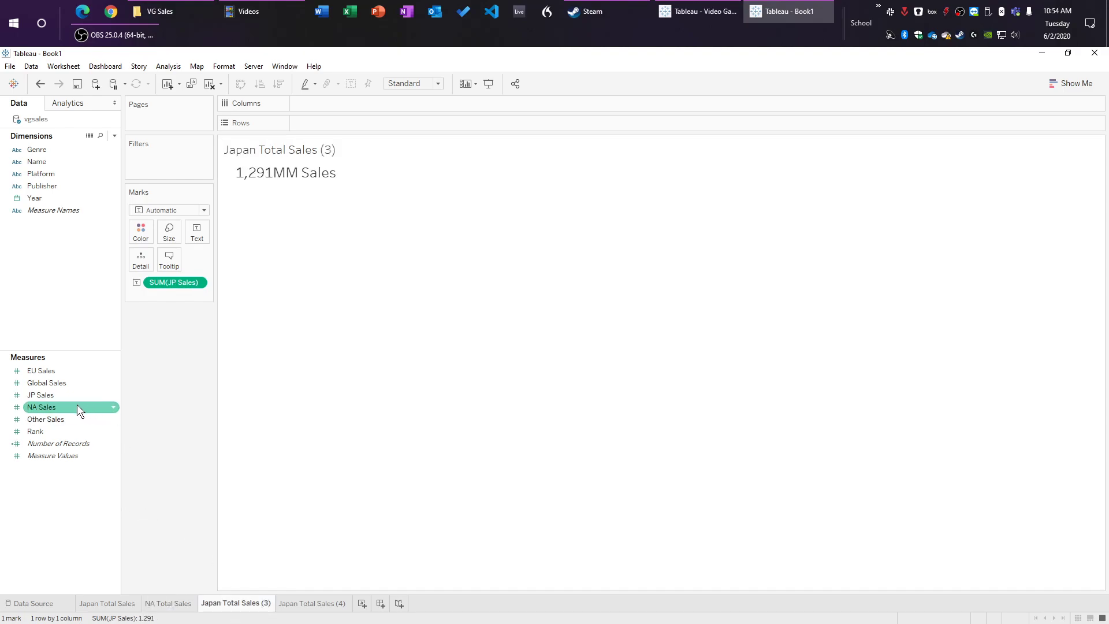
double_click(228, 604)
double_click(212, 603)
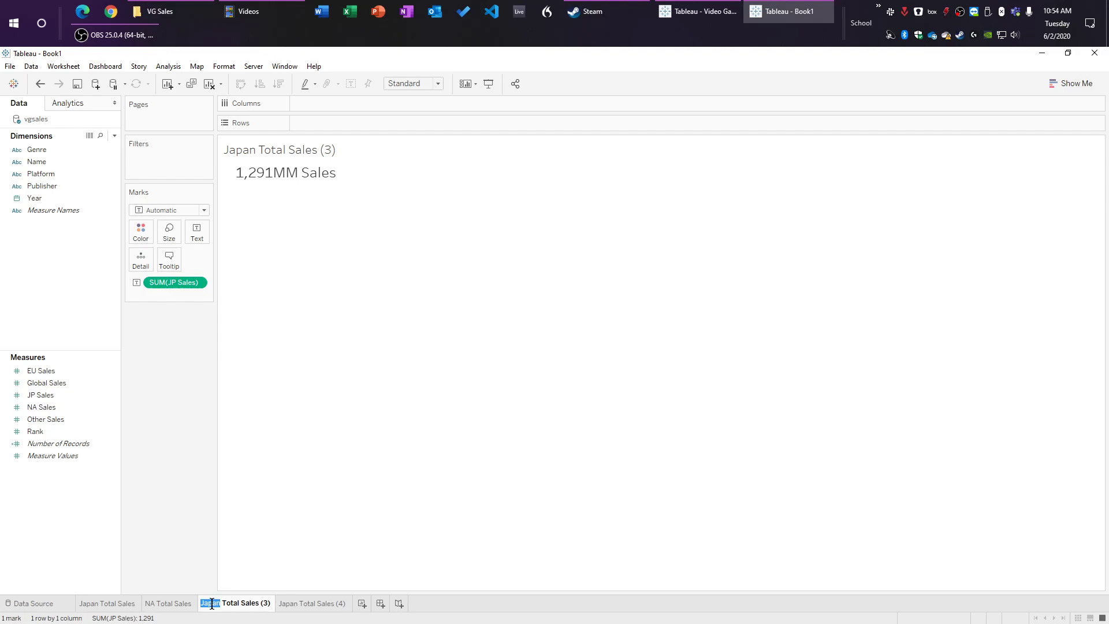
type("EU")
left_click_drag(260, 604, 249, 607)
key("BackSpace")
key("Return")
left_click_drag(47, 374, 173, 283)
Step: Make the third copy total Other Sales and rename it 'Other Total Sales'
left_click(295, 604)
left_click_drag(46, 419, 173, 280)
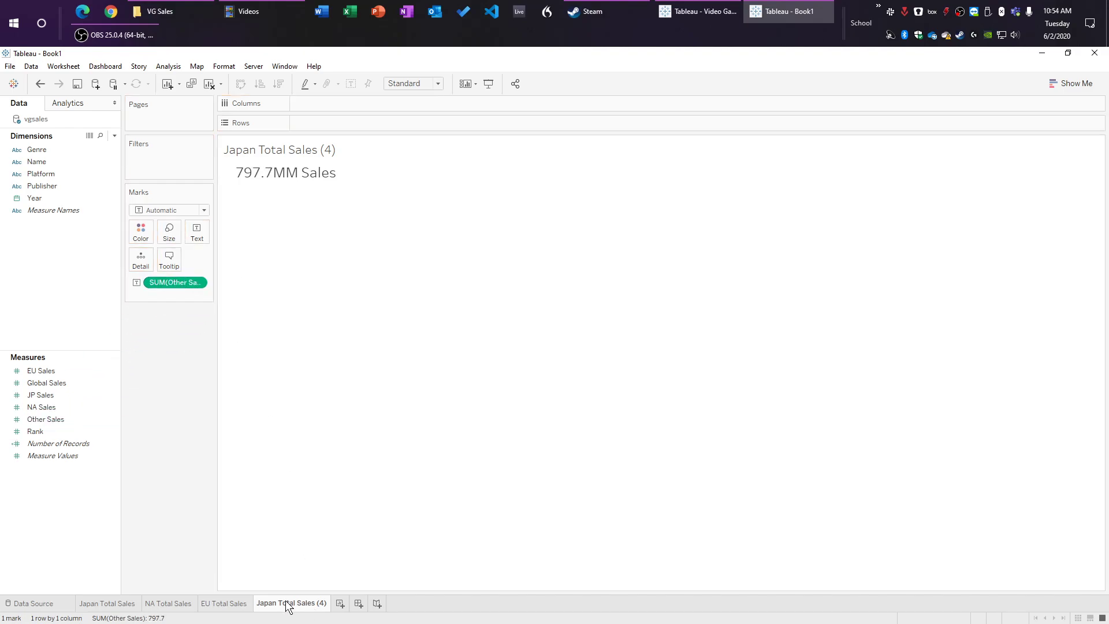
double_click(311, 603)
left_click_drag(326, 603, 312, 606)
key("BackSpace")
double_click(268, 604)
type("Other")
key("Return")
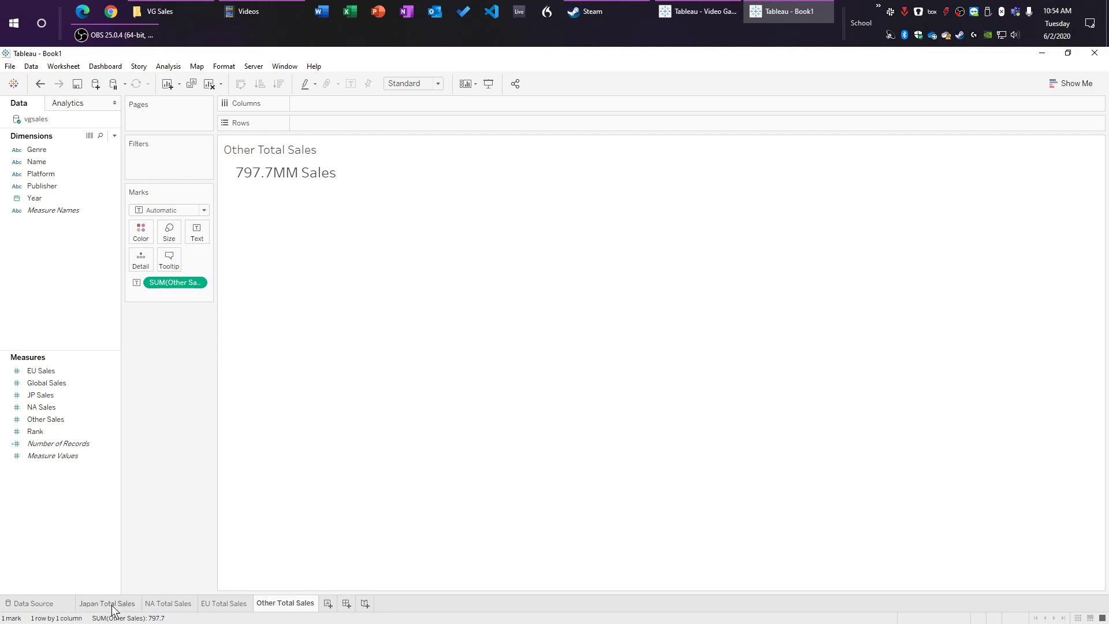
Step: Review the Japan, NA, EU and Other Total Sales sheets in turn
left_click(113, 605)
left_click(173, 604)
left_click(229, 604)
left_click(286, 604)
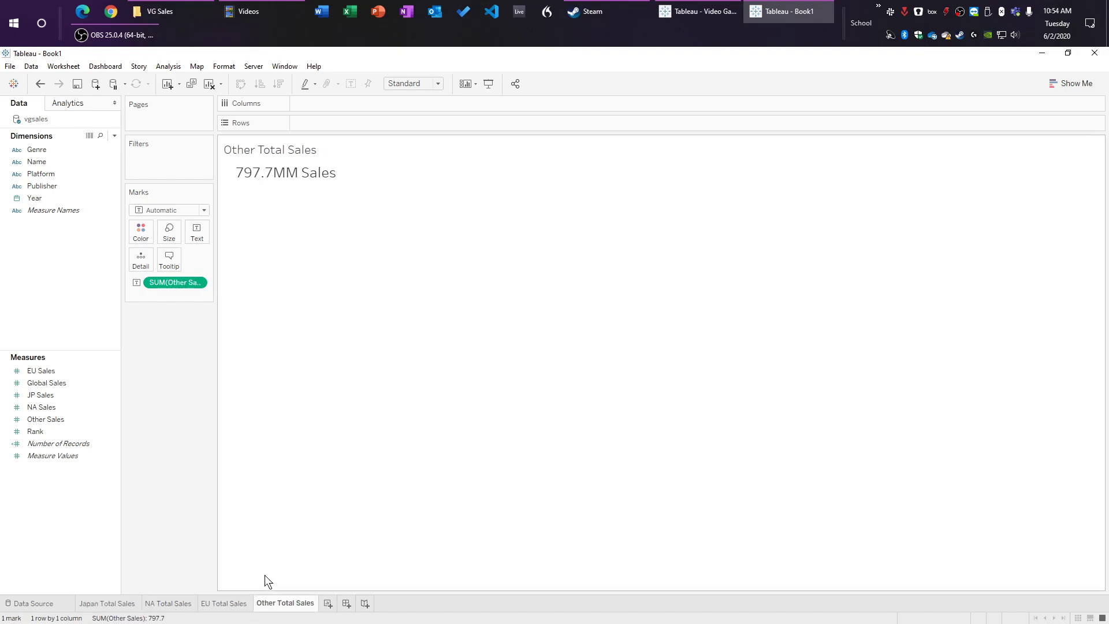
Step: On a new worksheet, chart SUM(JP Sales) on Columns against Publisher on Rows
left_click(327, 603)
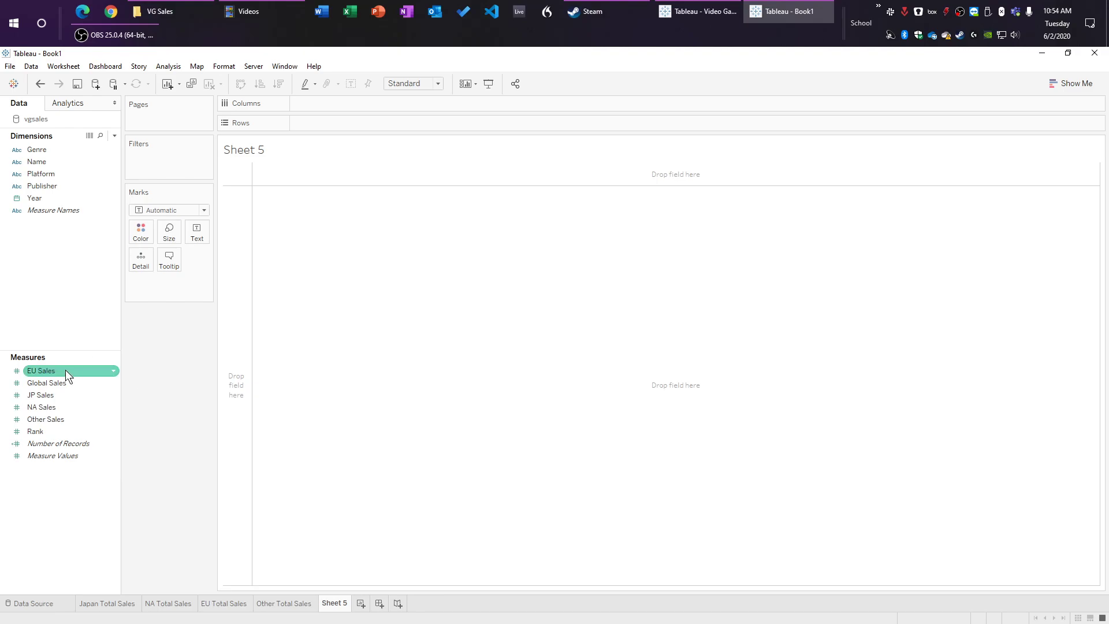
mouse_move(64, 396)
left_mouse_down()
mouse_move(452, 93)
mouse_move(335, 103)
left_mouse_up()
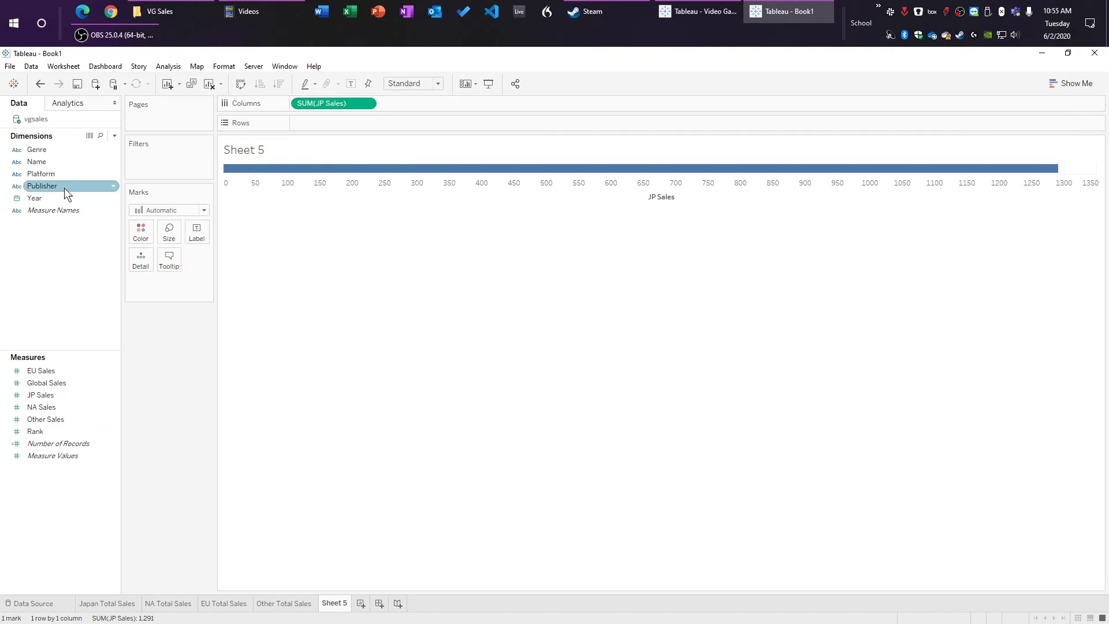
left_click_drag(65, 188, 338, 122)
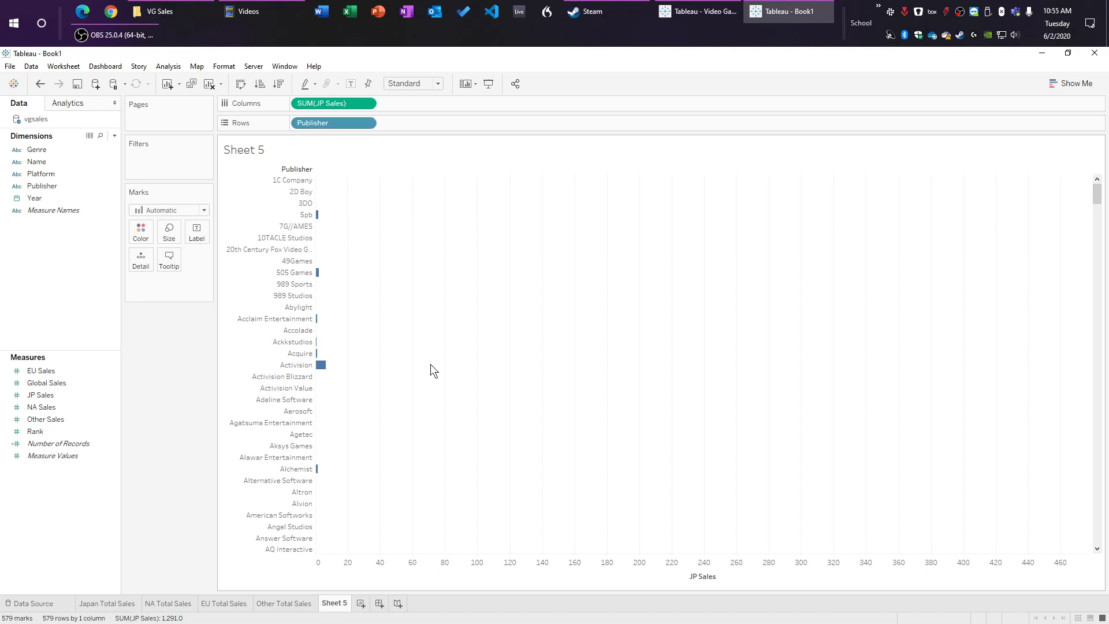
scroll(506, 331, "down", 20)
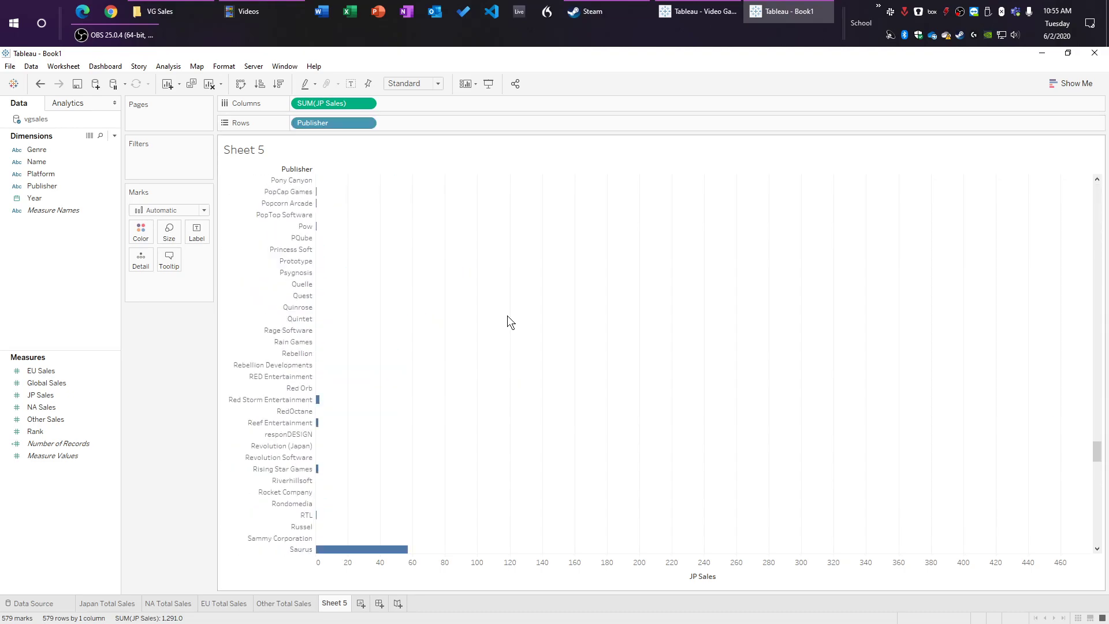
scroll(507, 316, "up", 20)
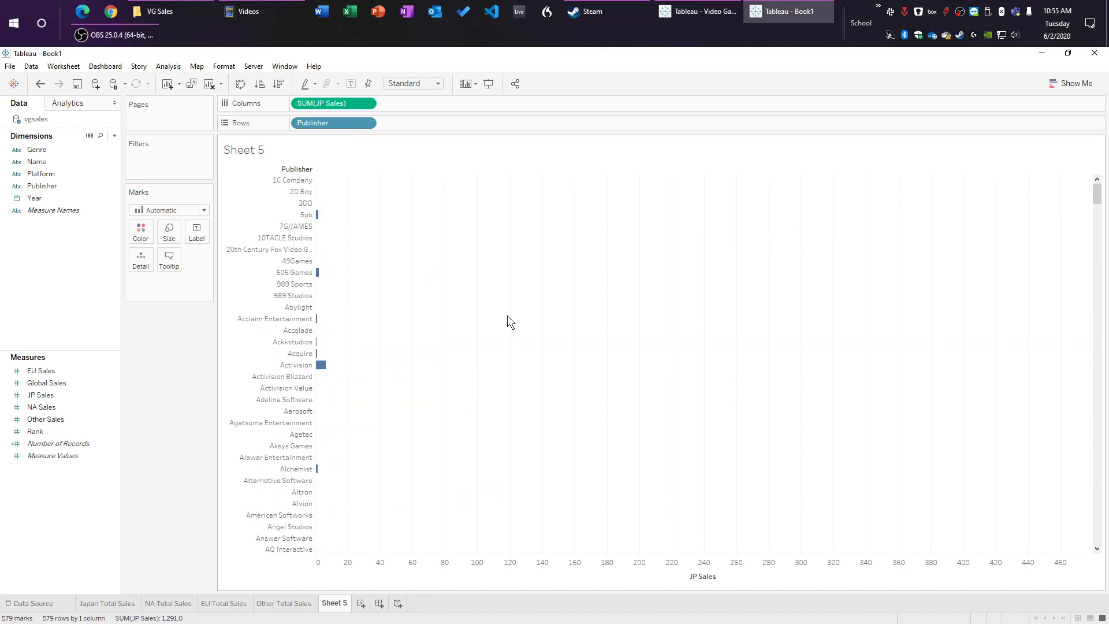
Step: Sort Publisher descending by summed JP Sales, putting Nintendo first
left_click(367, 123)
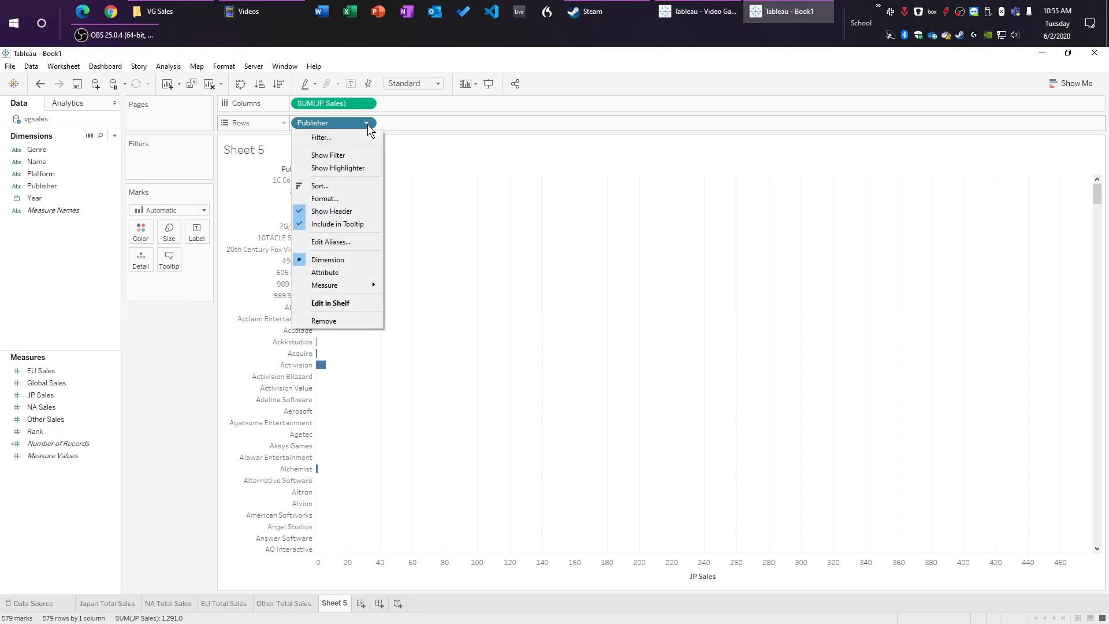
left_click(341, 185)
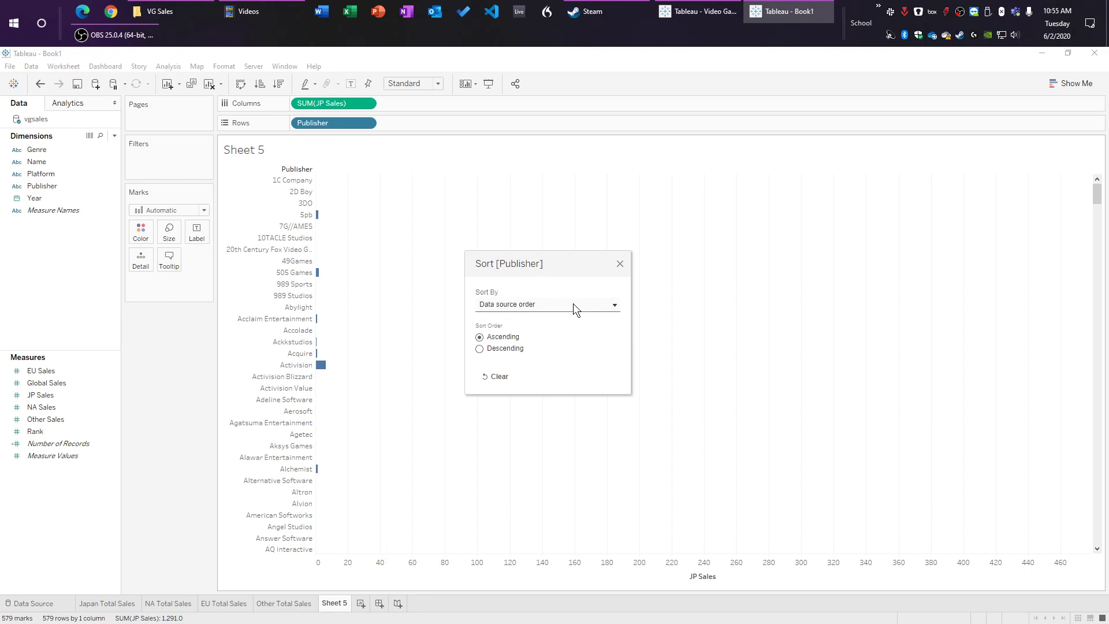
left_click(573, 304)
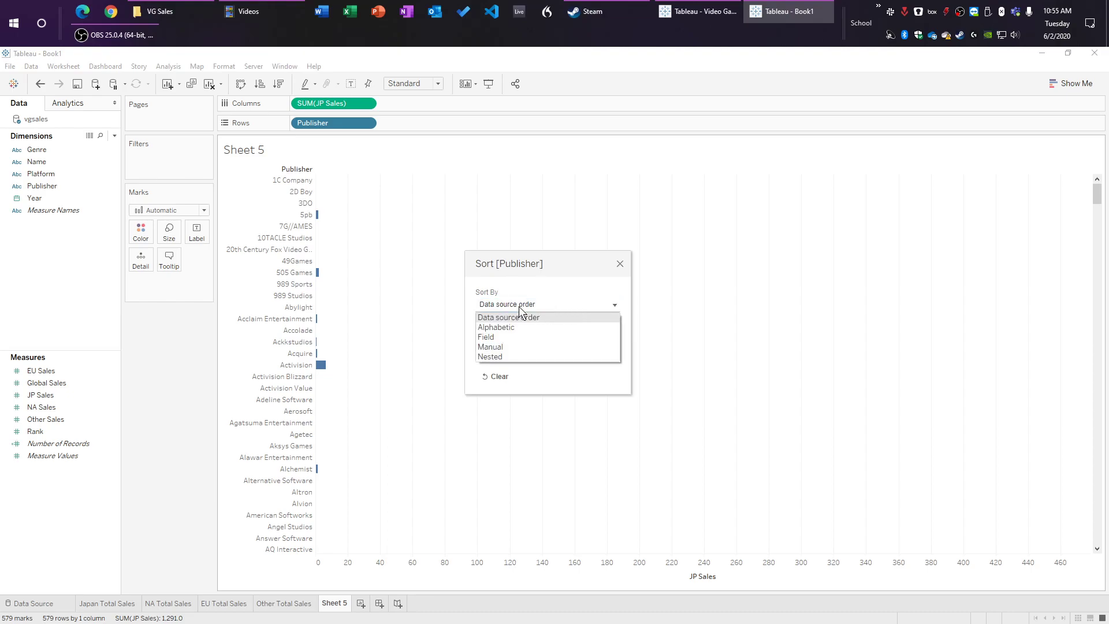
left_click(494, 357)
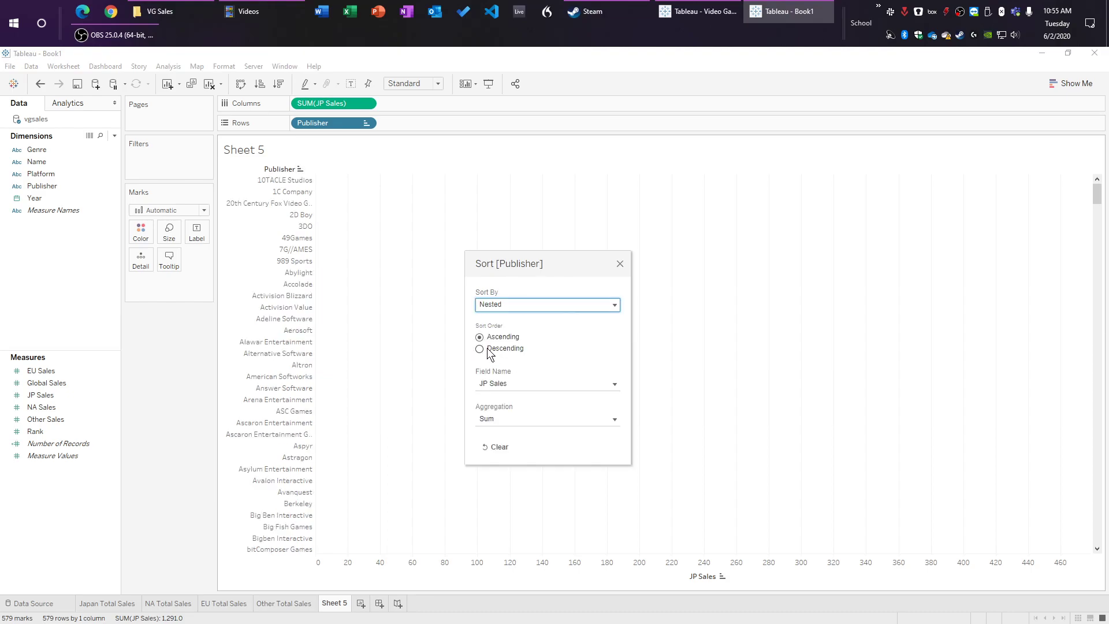
left_click(487, 347)
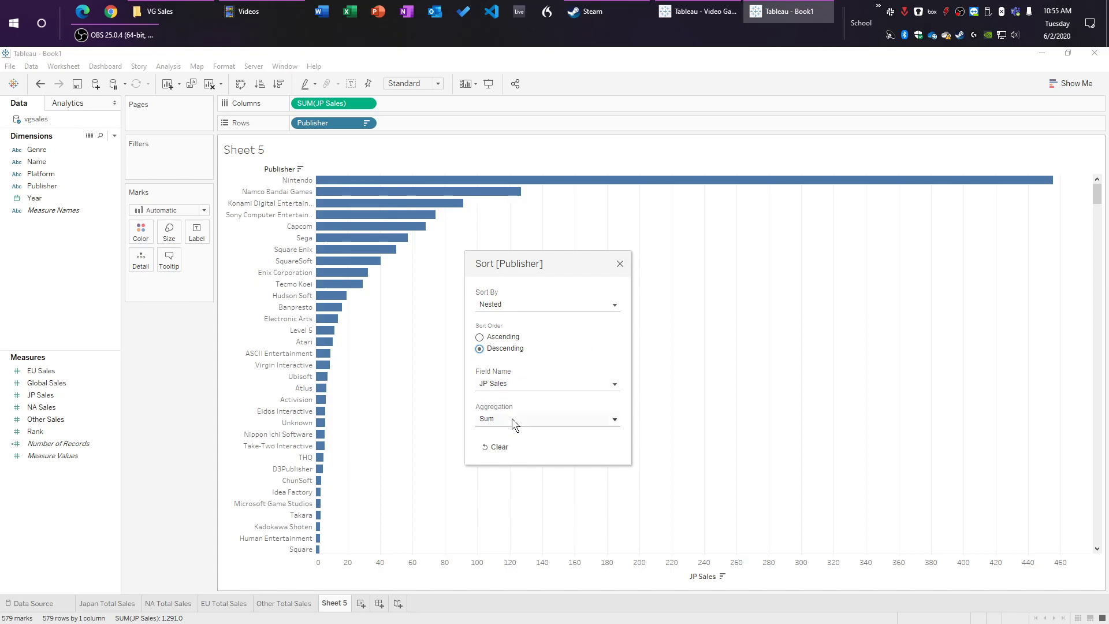
left_click(620, 264)
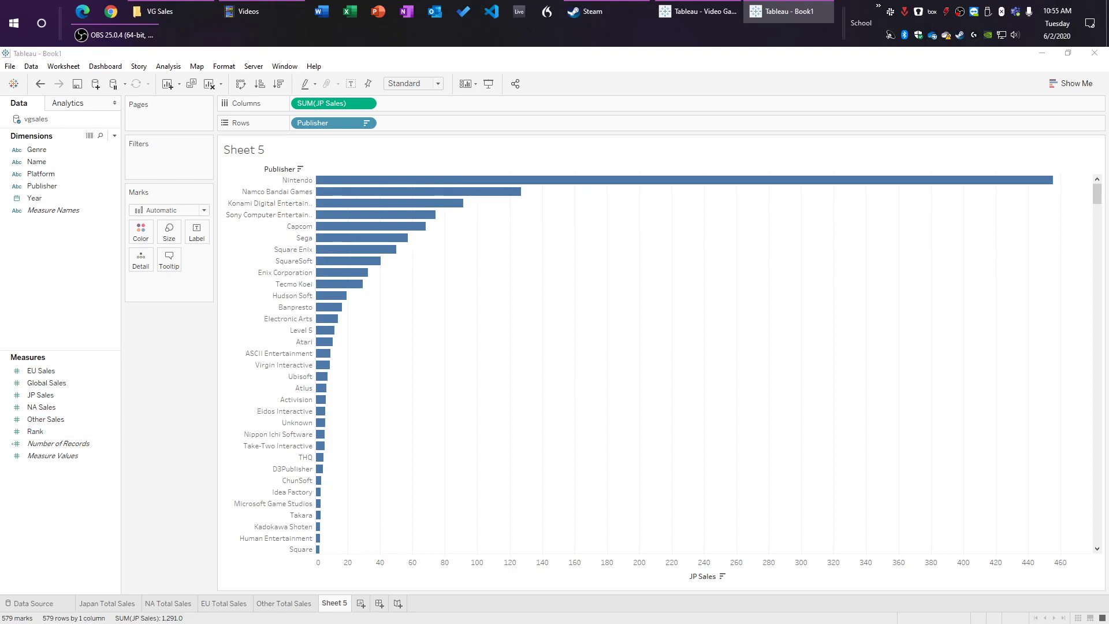
Step: Hide the Publisher name header and the JP Sales axis header
key("alt+Tab")
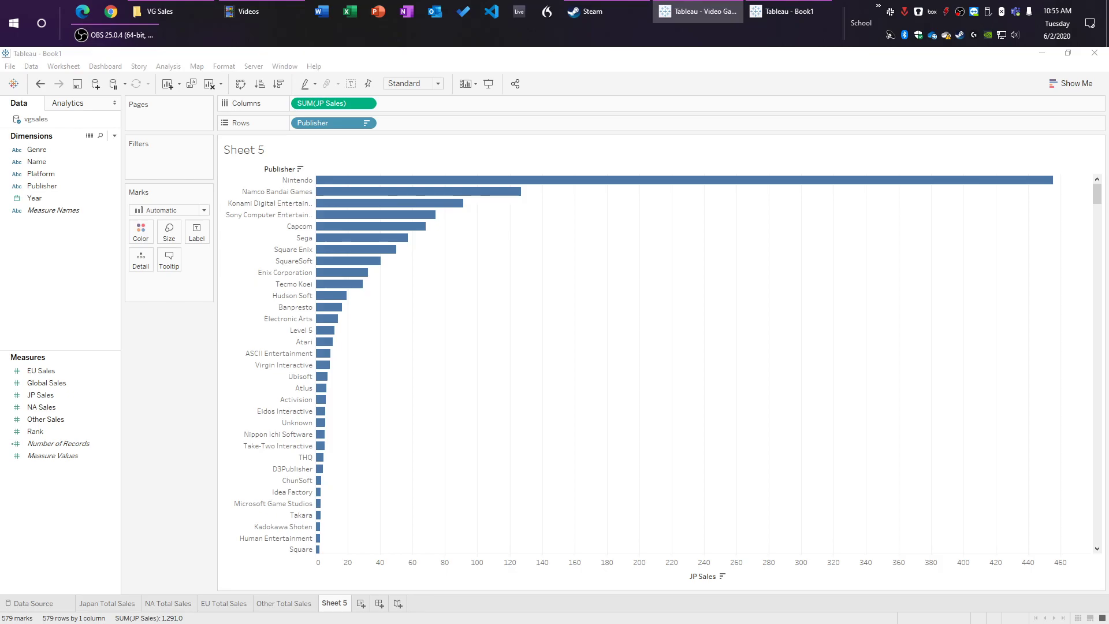
key("alt+Tab")
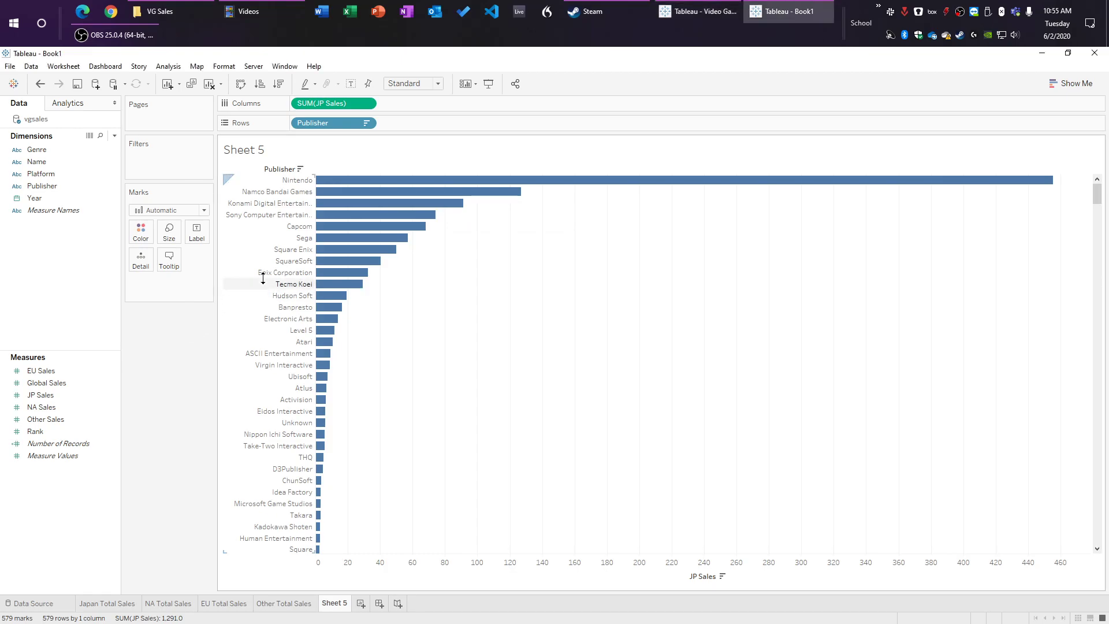
right_click(265, 284)
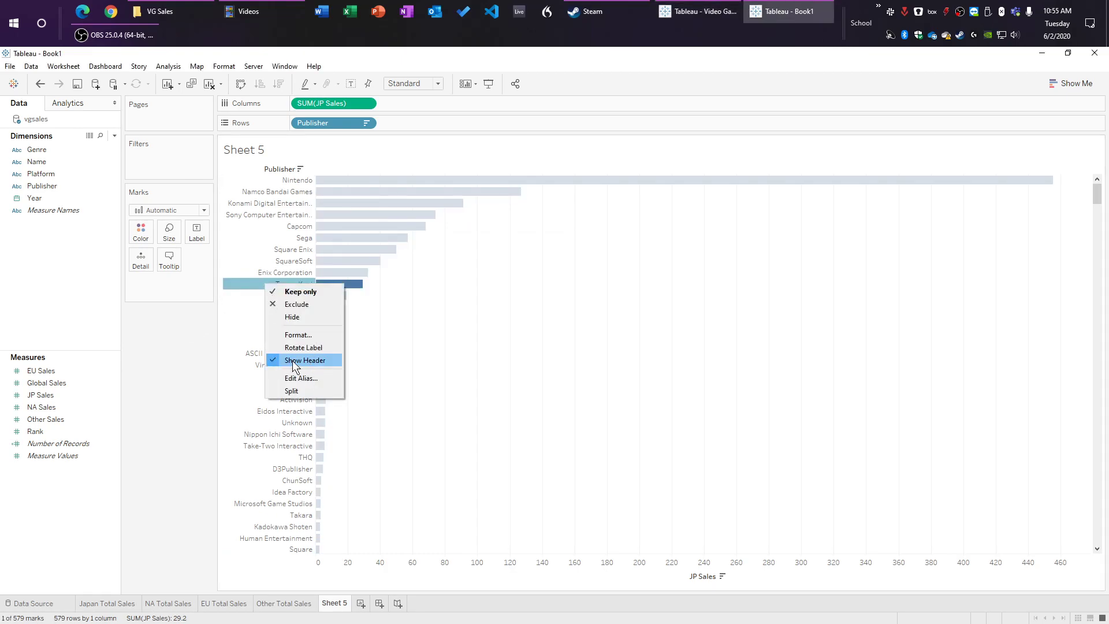
left_click(293, 361)
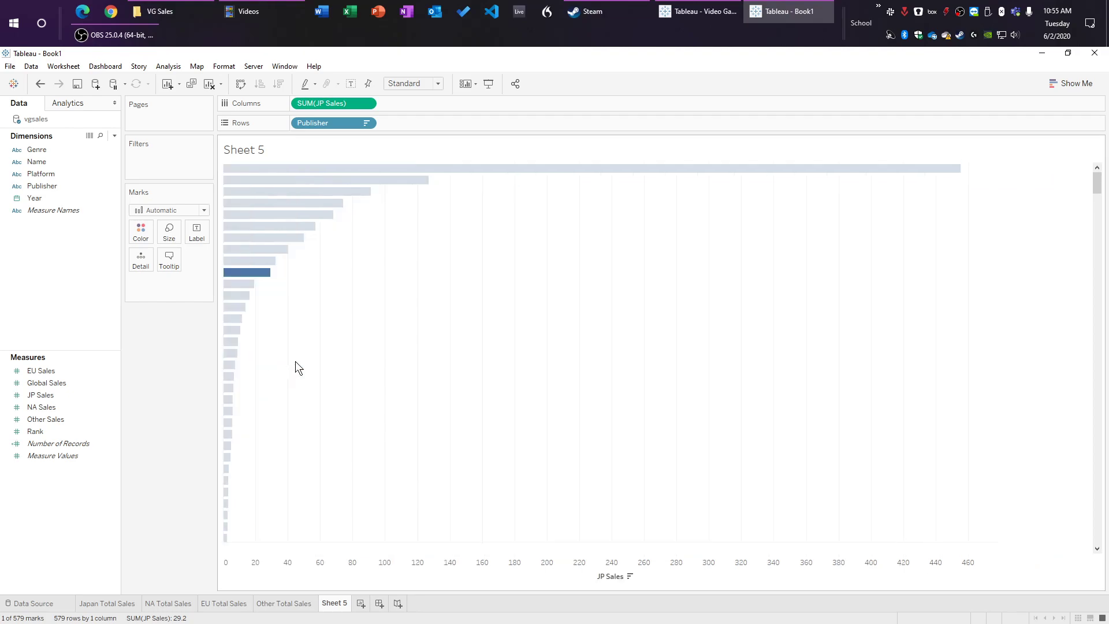
right_click(549, 573)
left_click(586, 549)
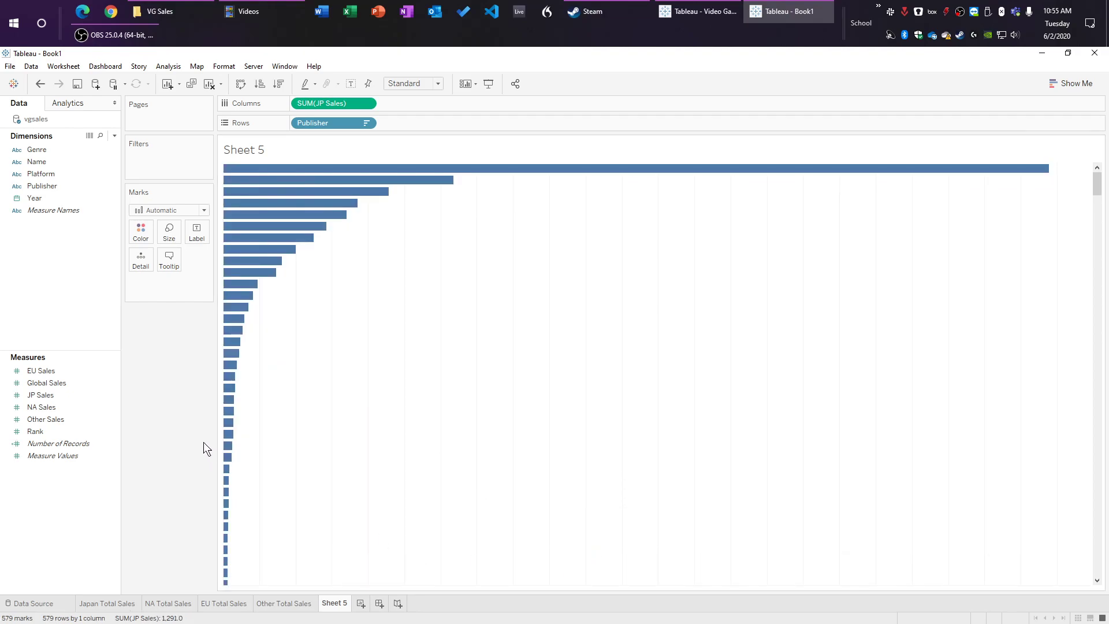
Step: Filter Publisher to the top 10 by sum of JP Sales
left_click(52, 187)
left_click_drag(52, 188, 167, 166)
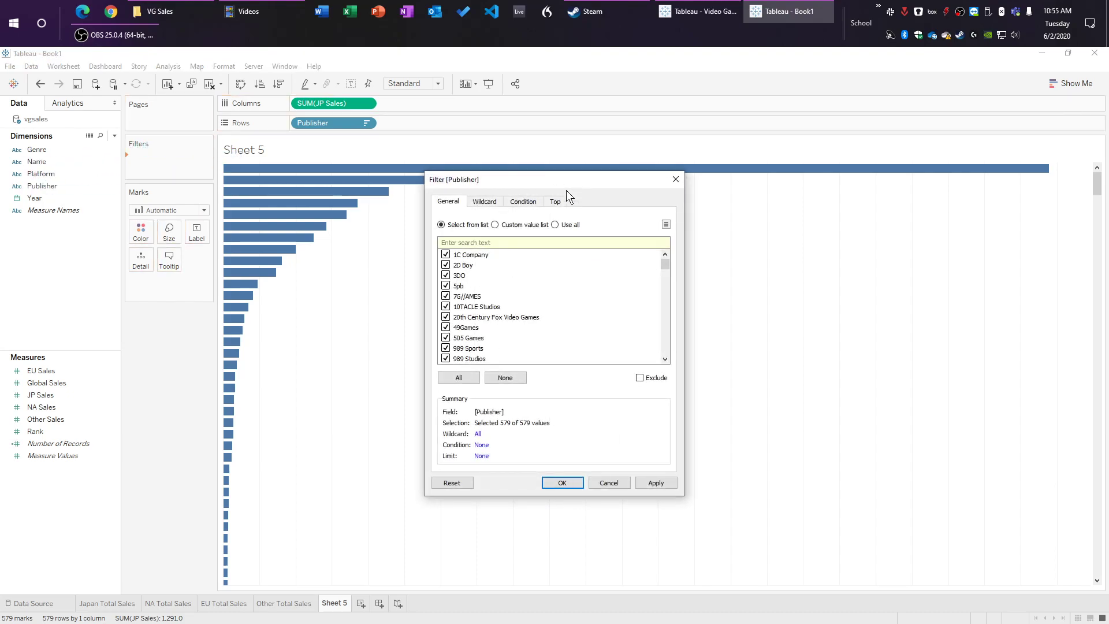
left_click(556, 201)
left_click(441, 231)
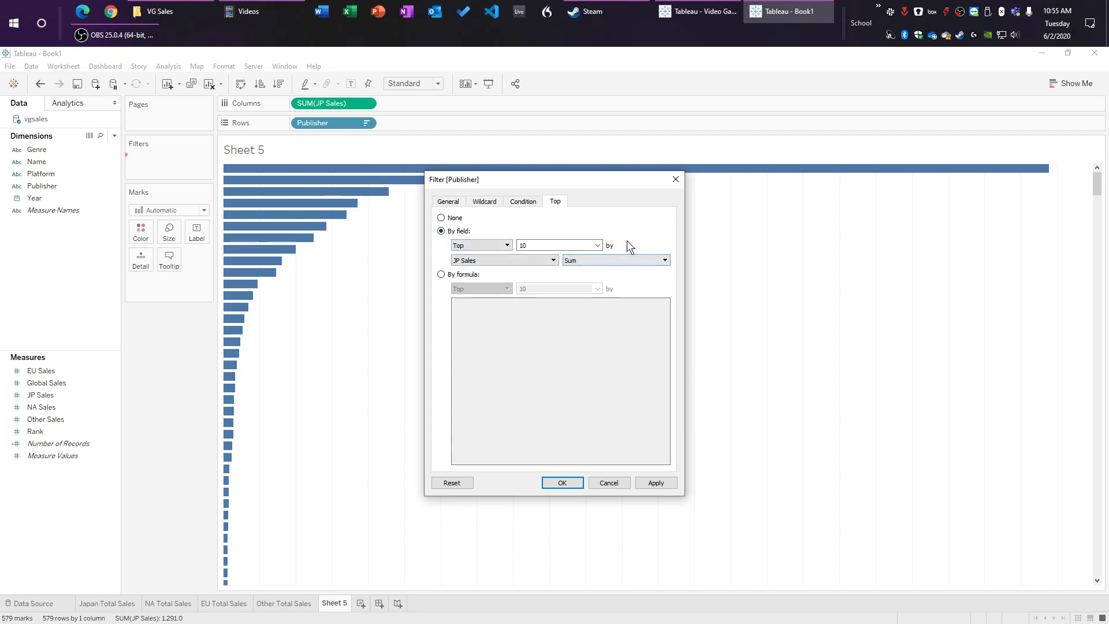
left_click(562, 483)
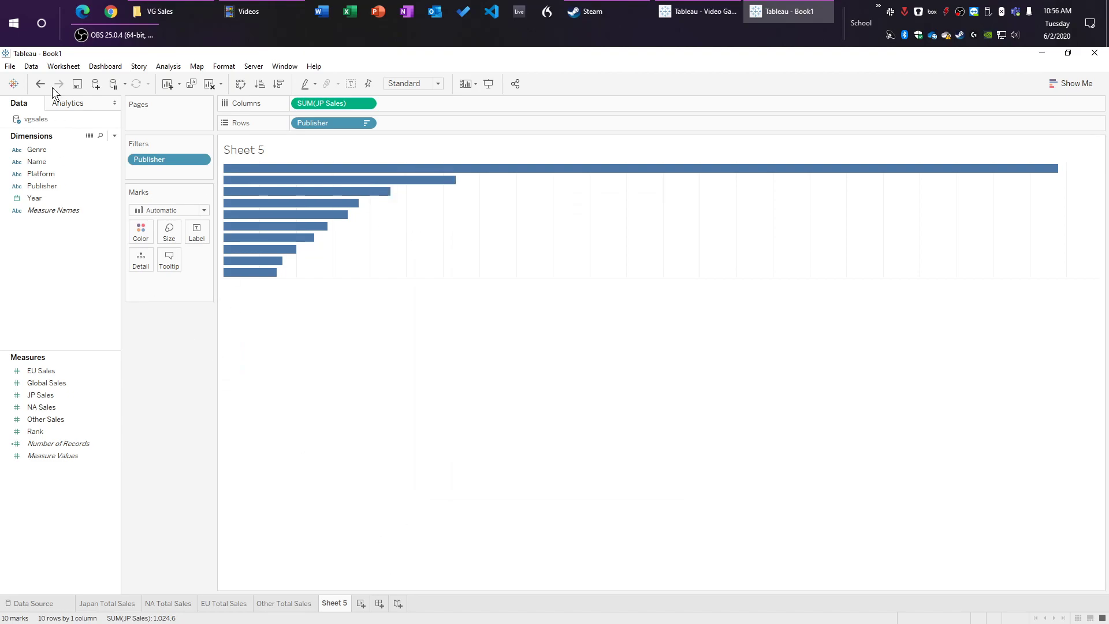
Step: Open the sheet's Format pane and set worksheet shading to None
right_click(510, 229)
left_click(556, 292)
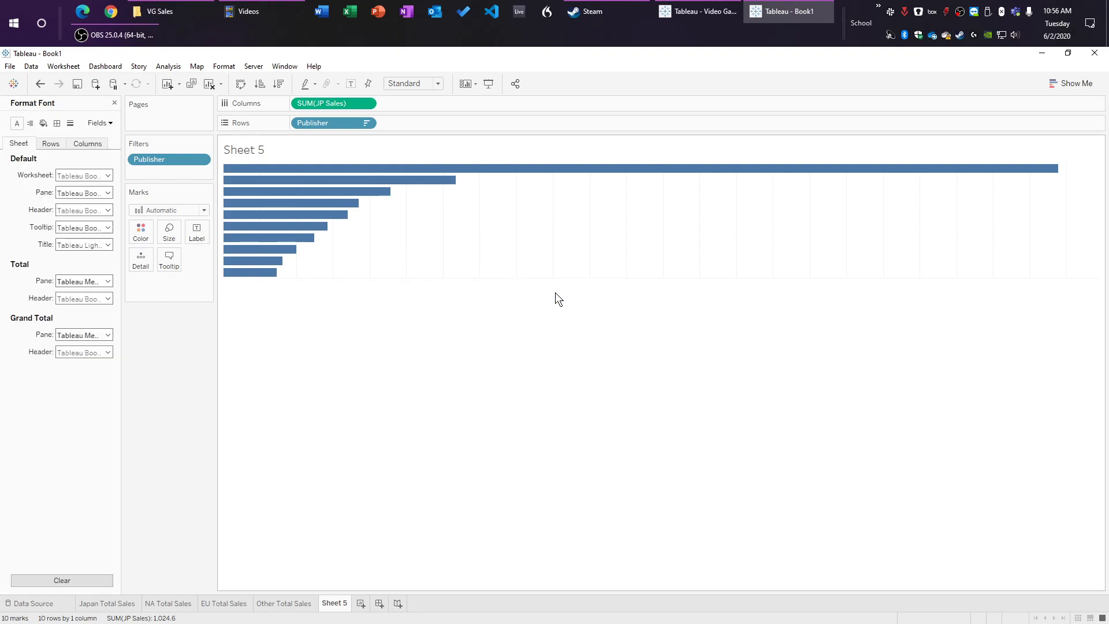
left_click(44, 124)
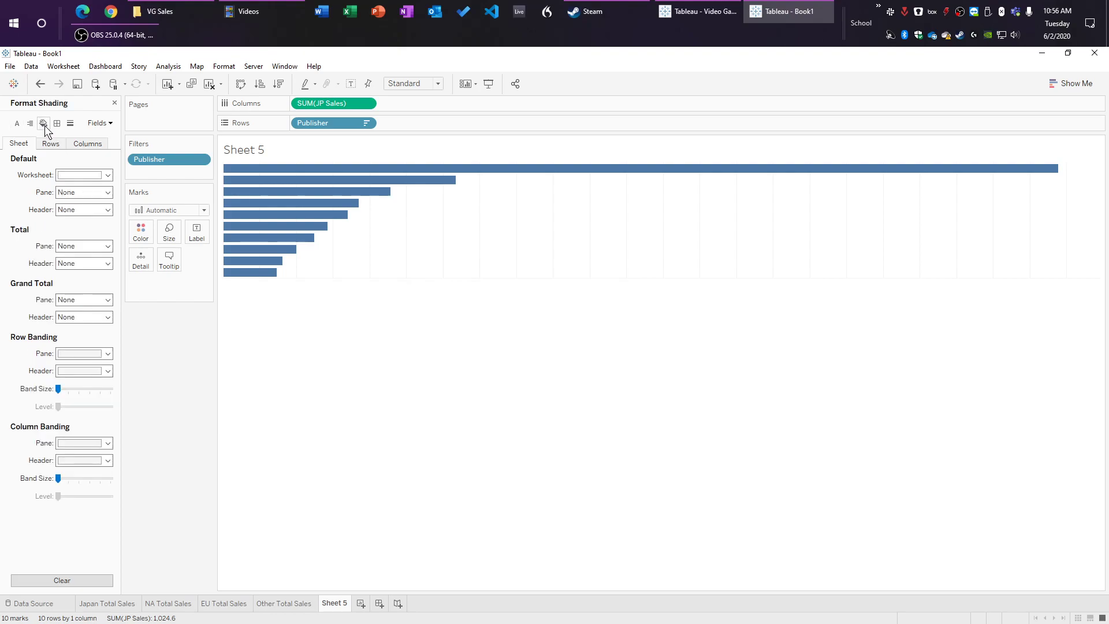
left_click(88, 175)
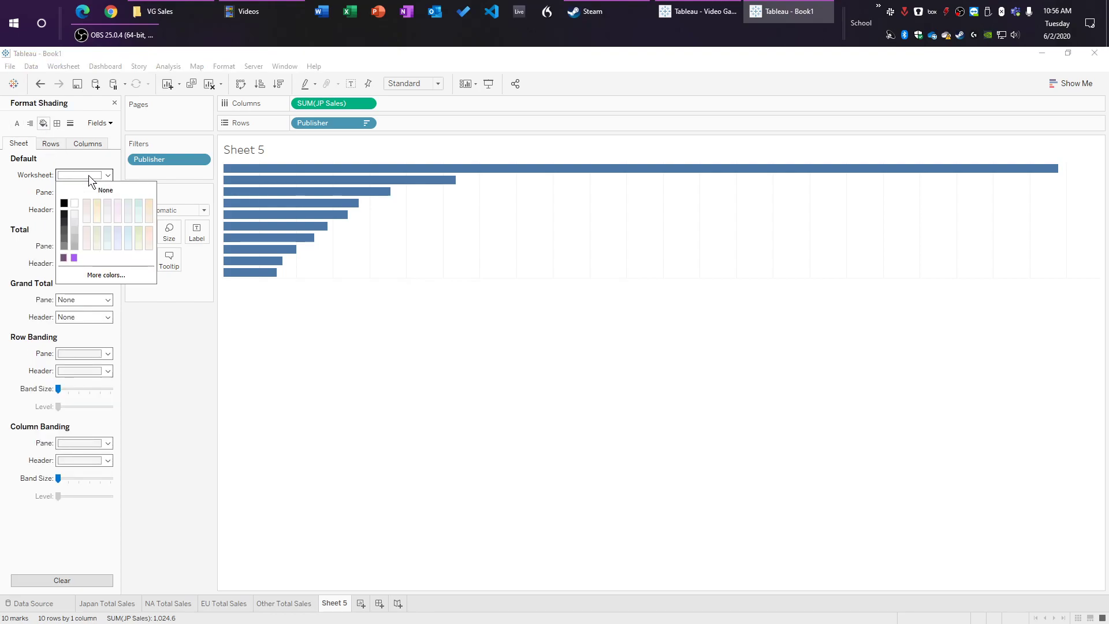
left_click(105, 190)
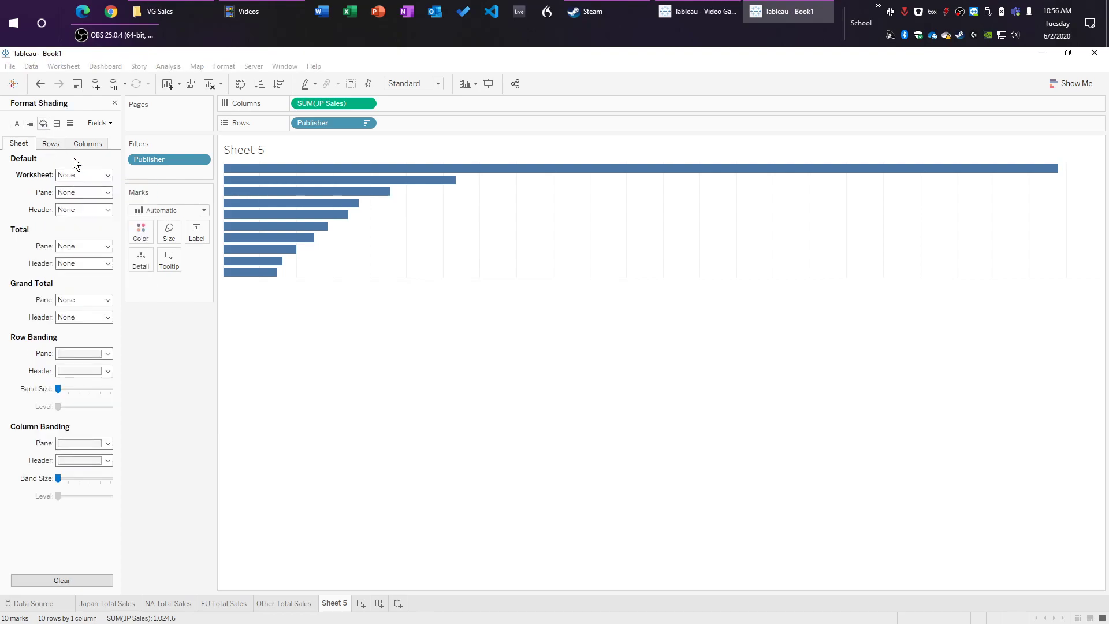
Step: Set axis ticks, rulers, zero lines and column grid lines to None, then close formatting
left_click(71, 123)
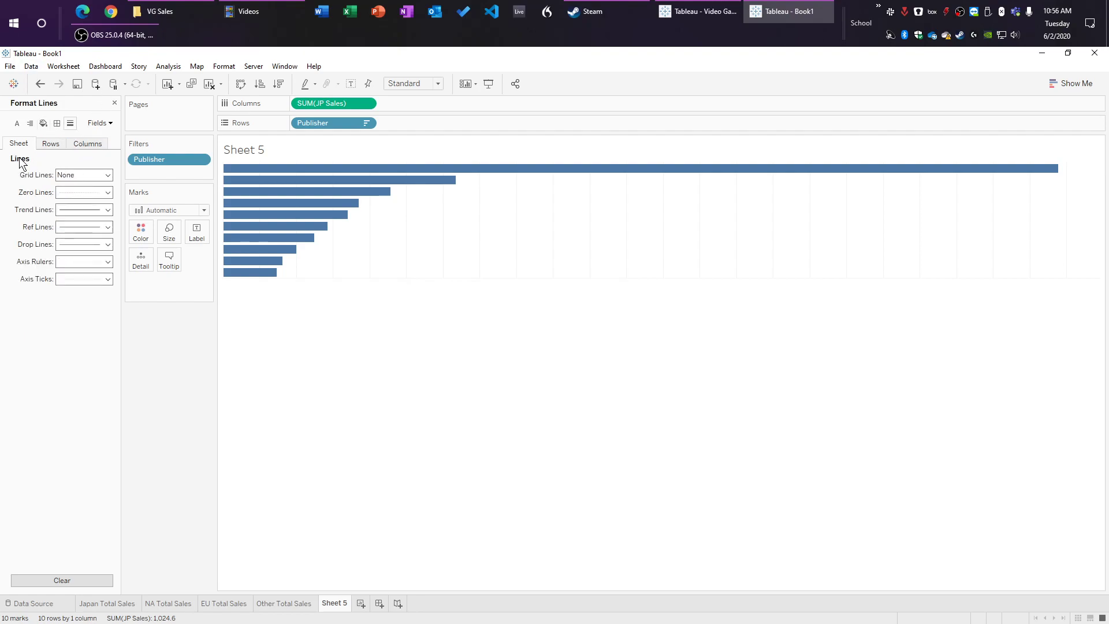
left_click(82, 280)
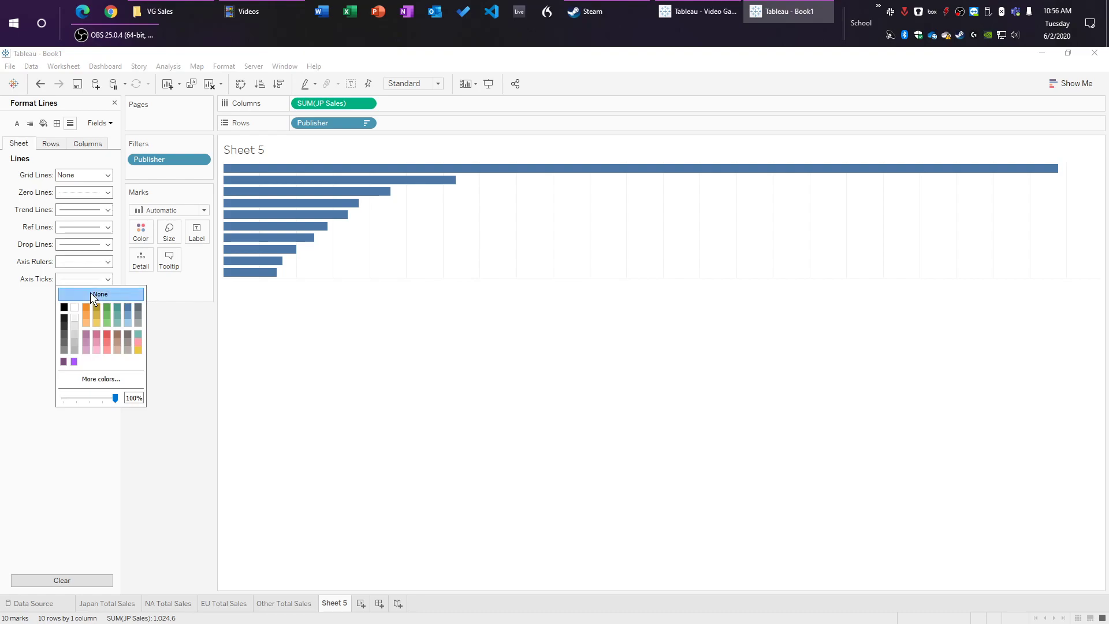
left_click(93, 263)
left_click(92, 194)
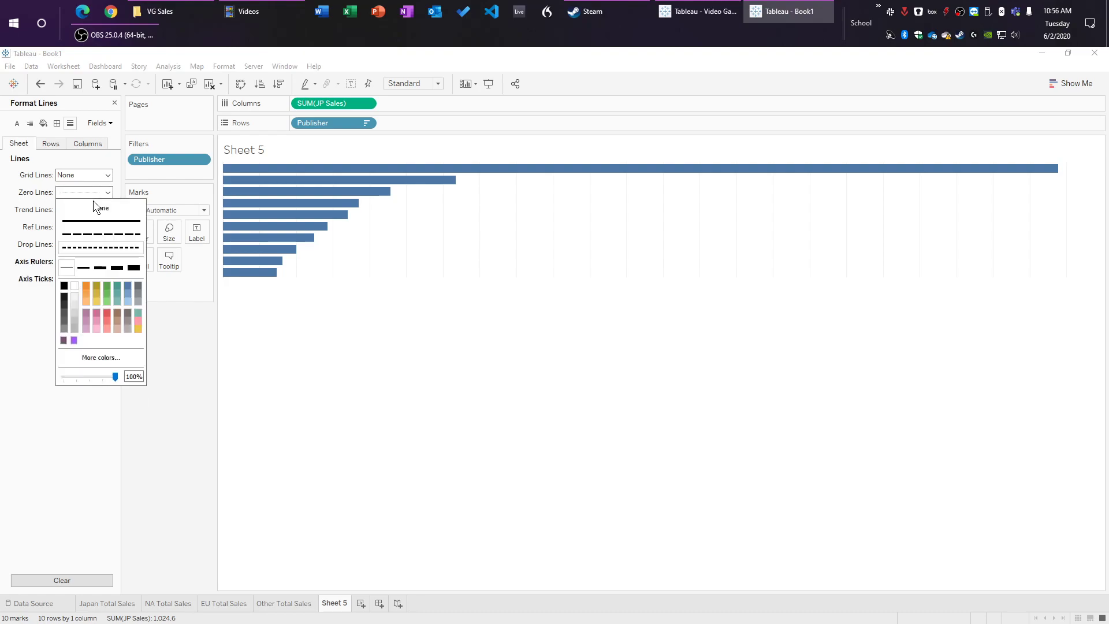
left_click(28, 355)
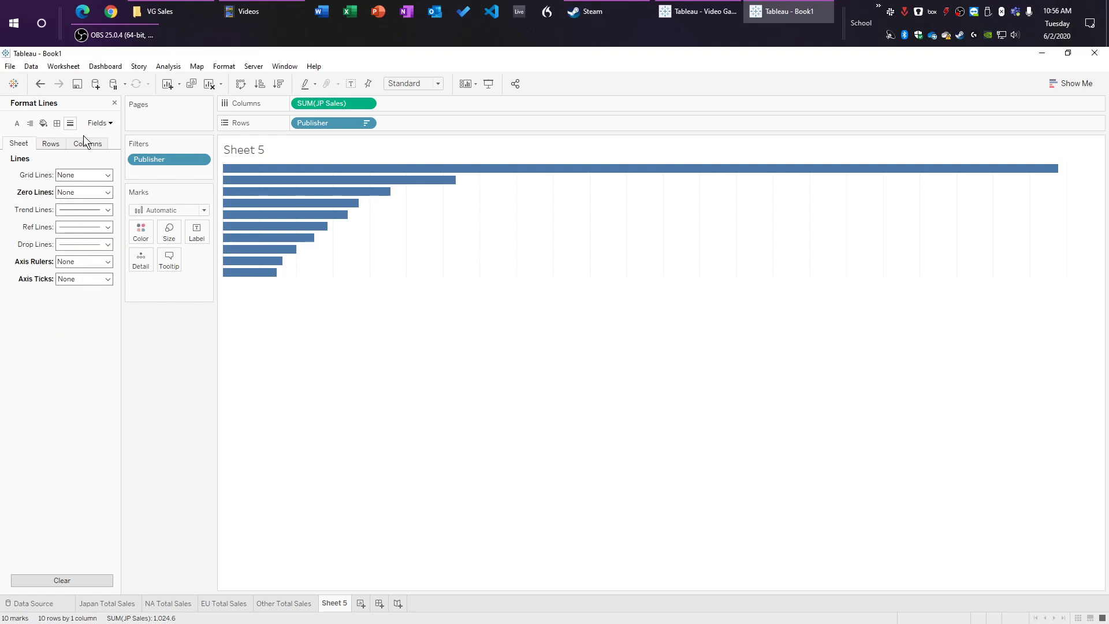
left_click(88, 146)
left_click(73, 175)
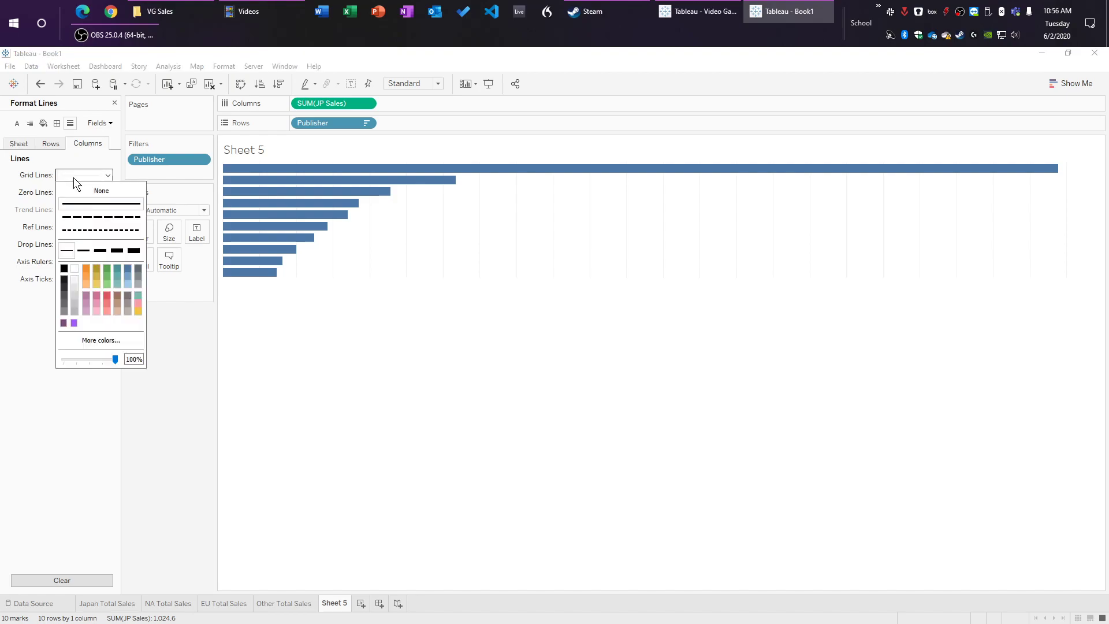
left_click(85, 187)
left_click(628, 389)
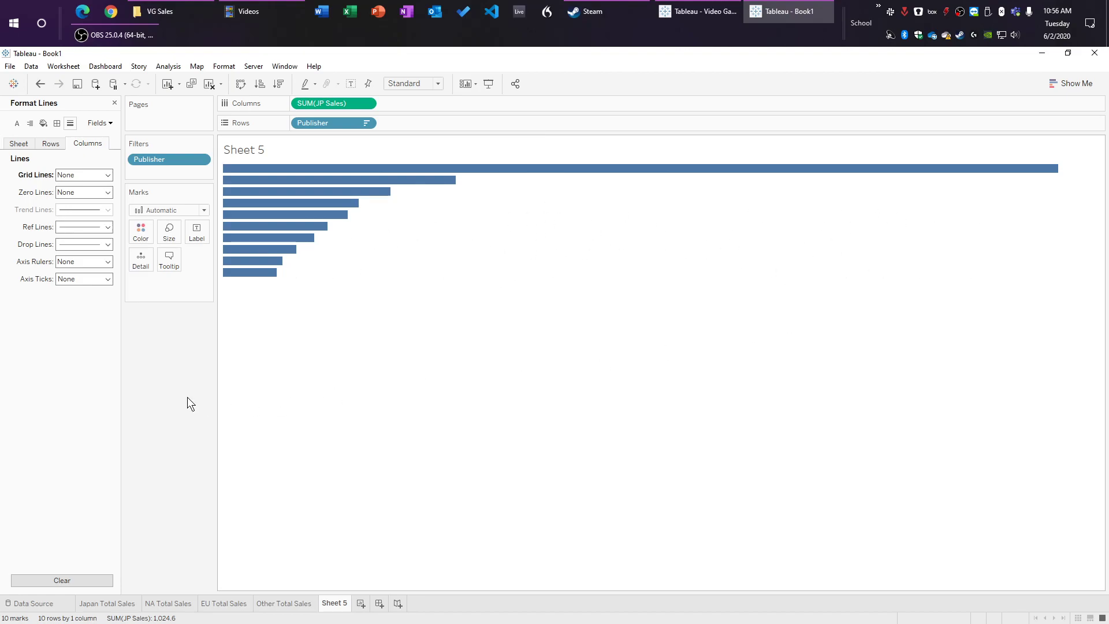
left_click(114, 104)
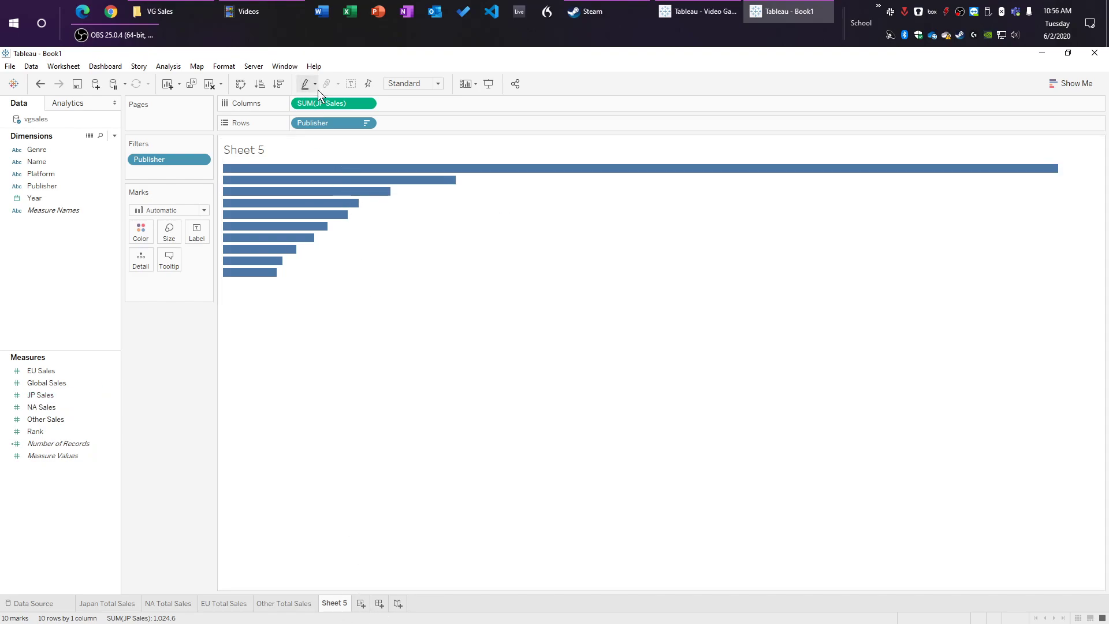
Step: Rename the Sheet 5 tab to 'Japan Publisher Sales'
double_click(336, 605)
type("Japan Publishe")
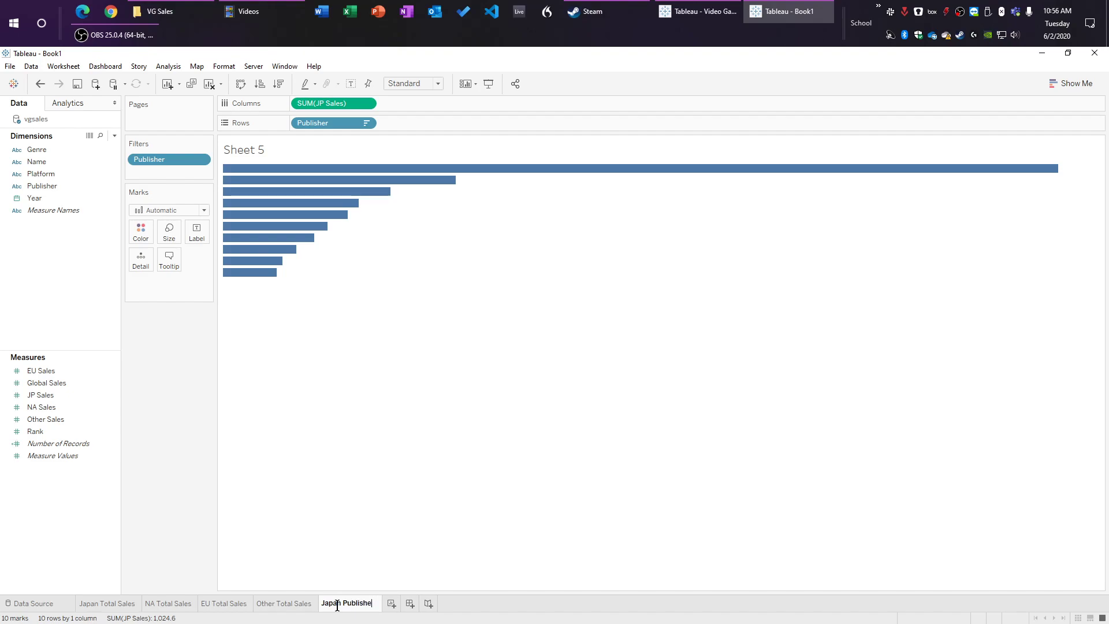
type("r Sales")
key("Return")
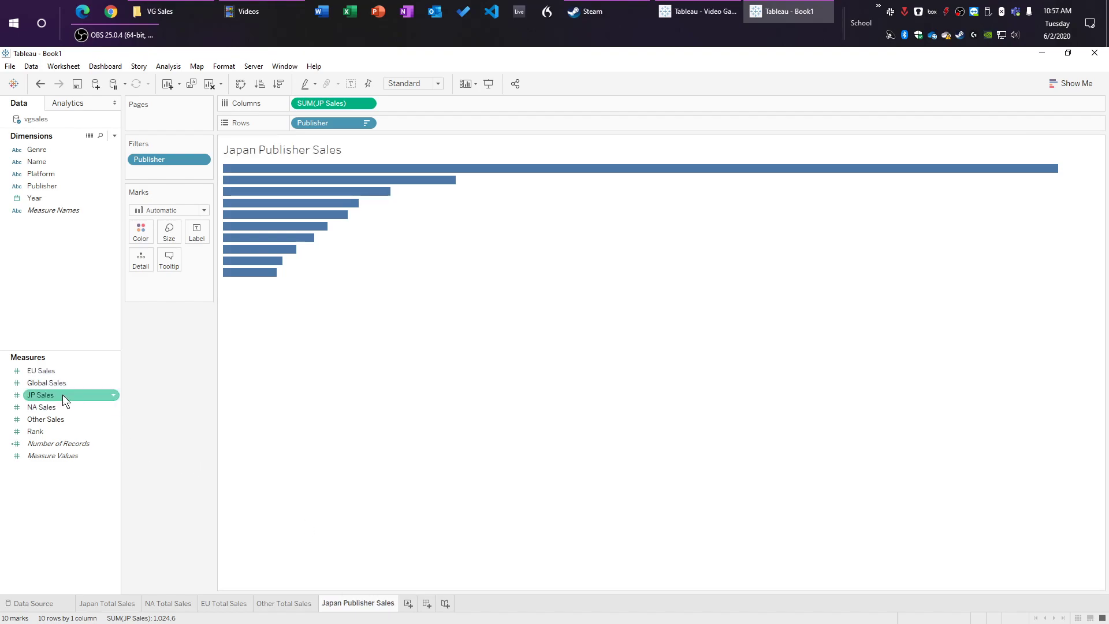
Step: Label each bar with Publisher and JP Sales as '<Publisher> - <SUM(JP Sales)>MM Sales'
left_click_drag(63, 394, 196, 234)
left_click_drag(57, 186, 200, 226)
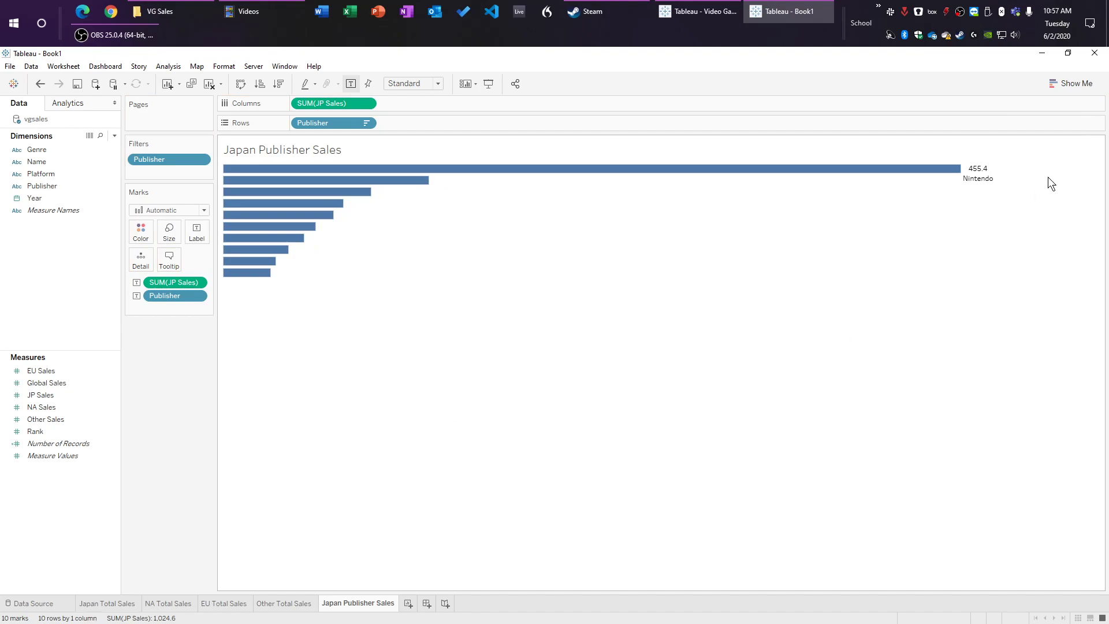
left_click(191, 237)
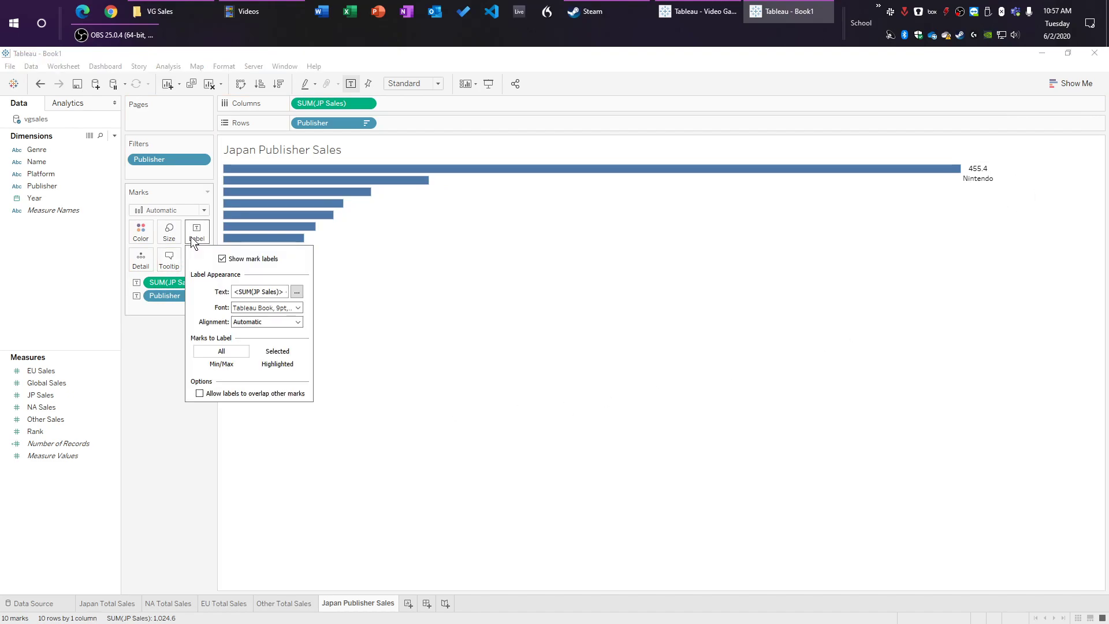
left_click(296, 291)
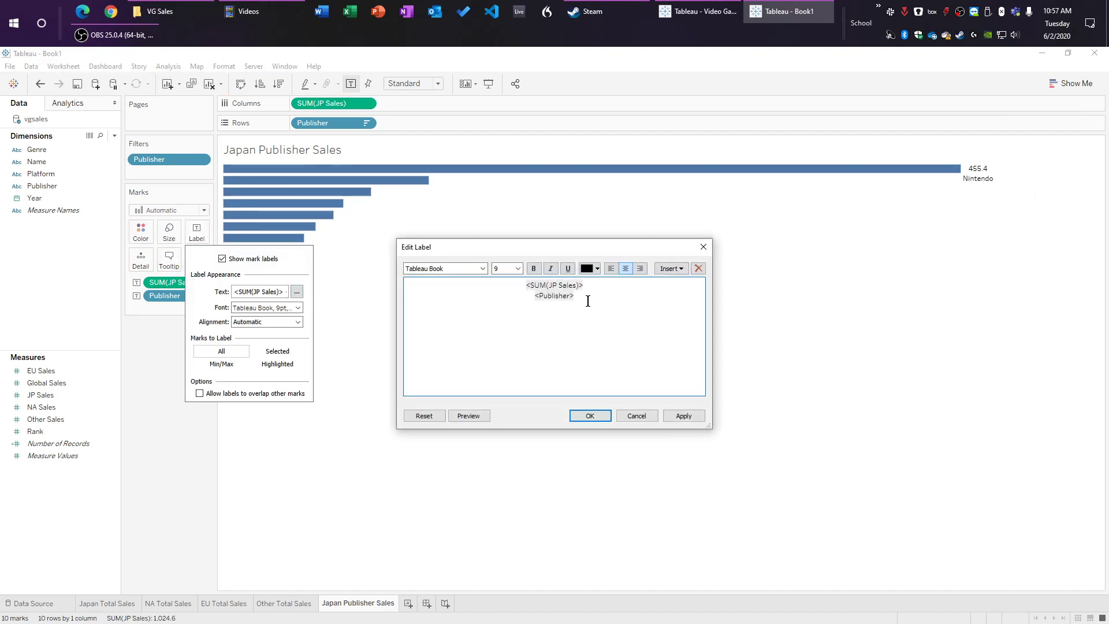
left_click_drag(581, 296, 520, 297)
key("ctrl+c")
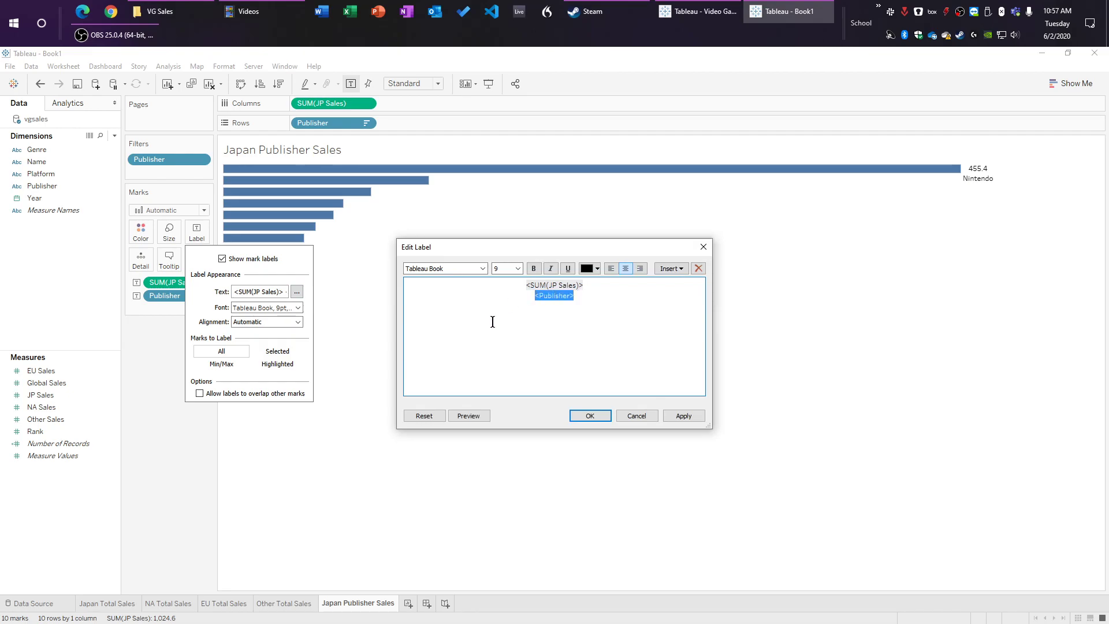
key("BackSpace")
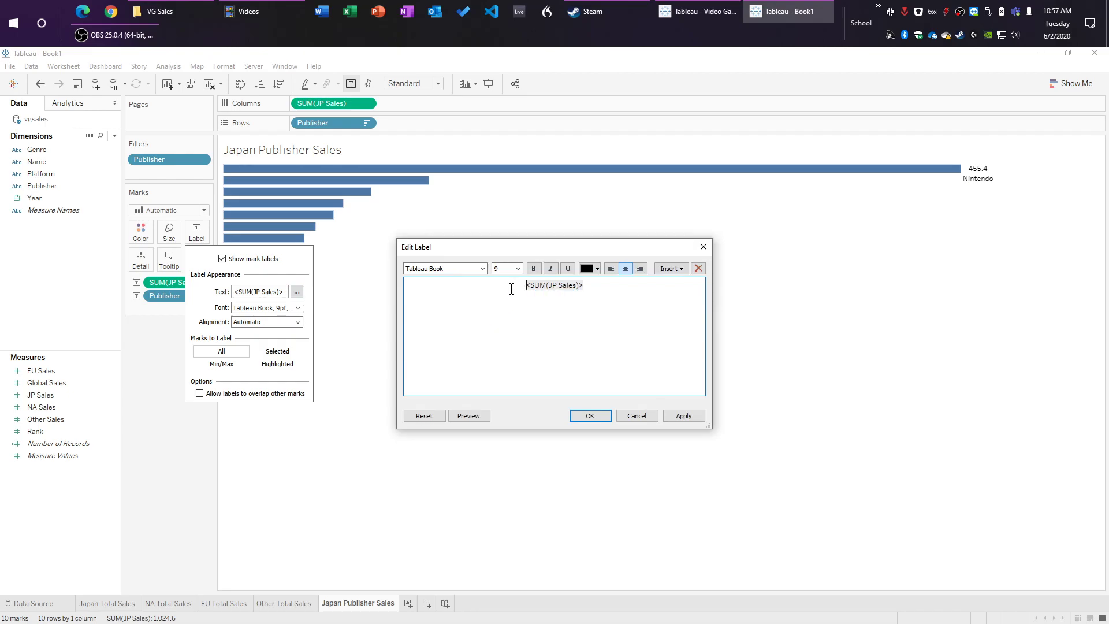
key("ctrl+v")
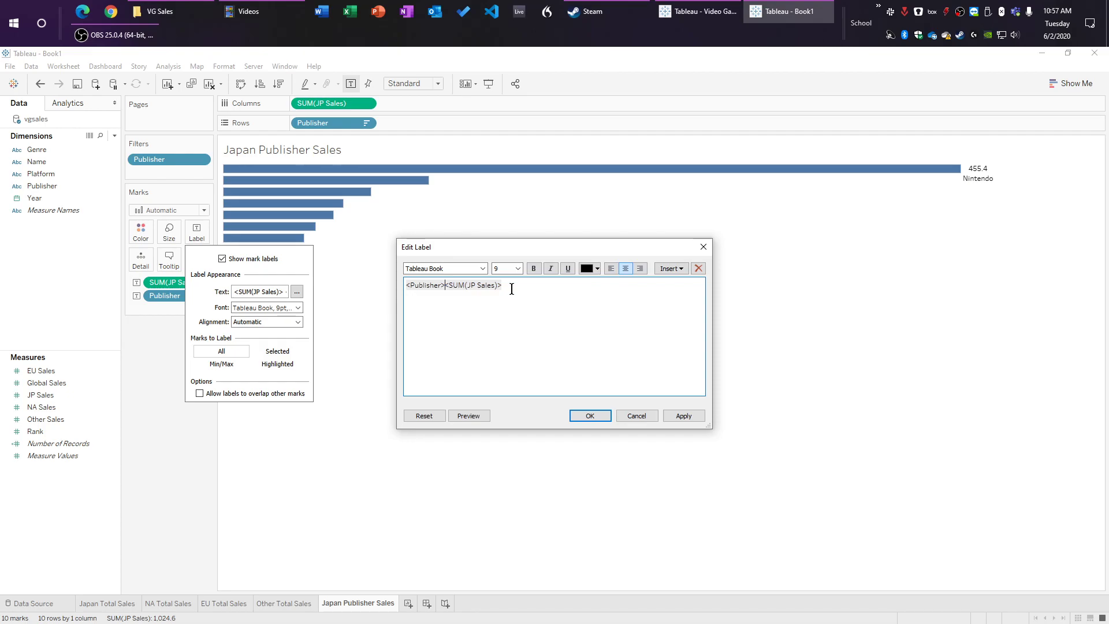
type("- ")
type("MM Sales")
key("Return")
left_click(590, 415)
left_click(159, 453)
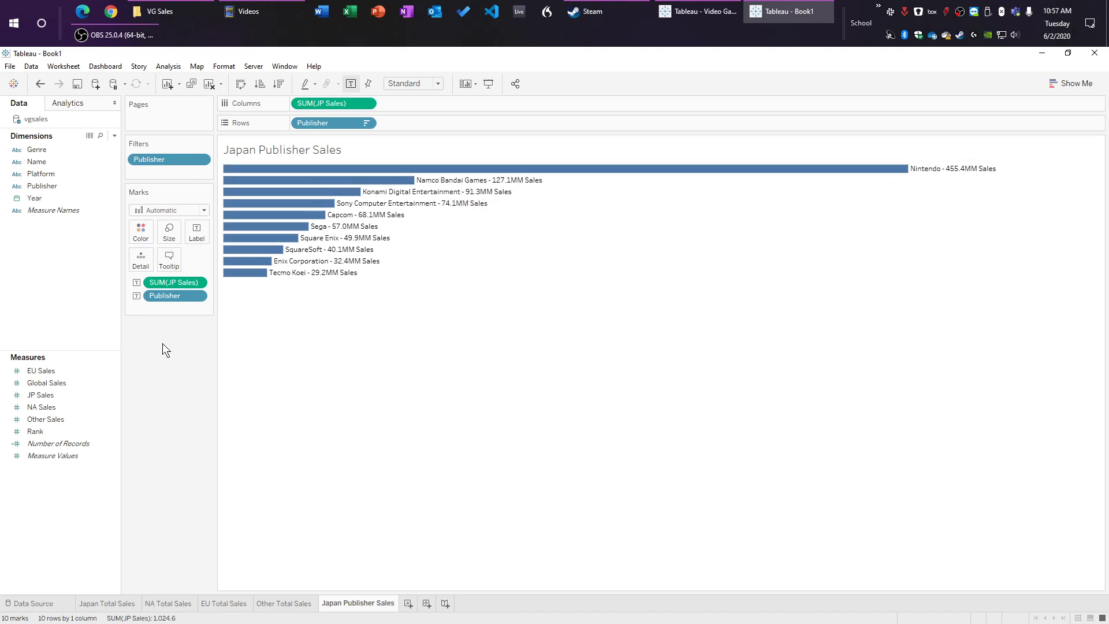
Step: Set the bar labels' horizontal alignment to left
left_click(200, 234)
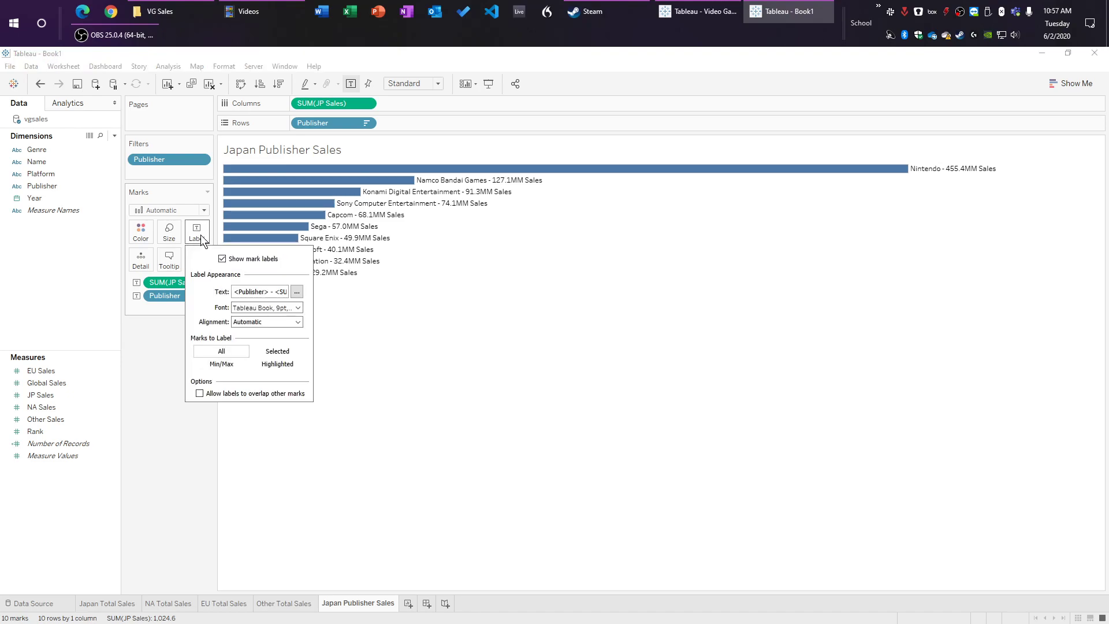
left_click(248, 322)
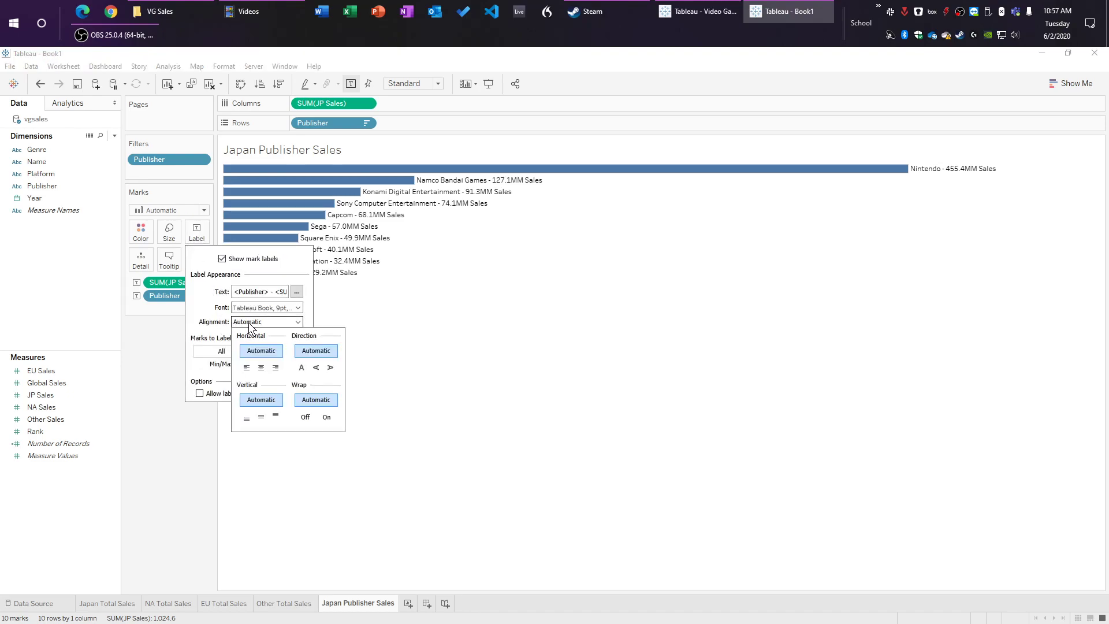
left_click(247, 369)
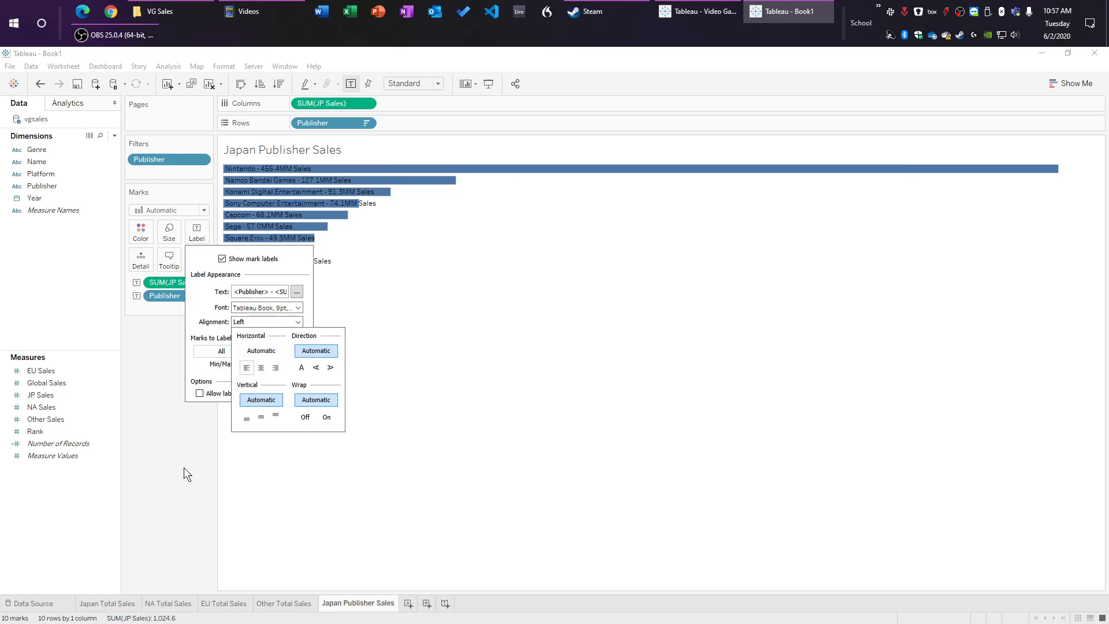
left_click(184, 467)
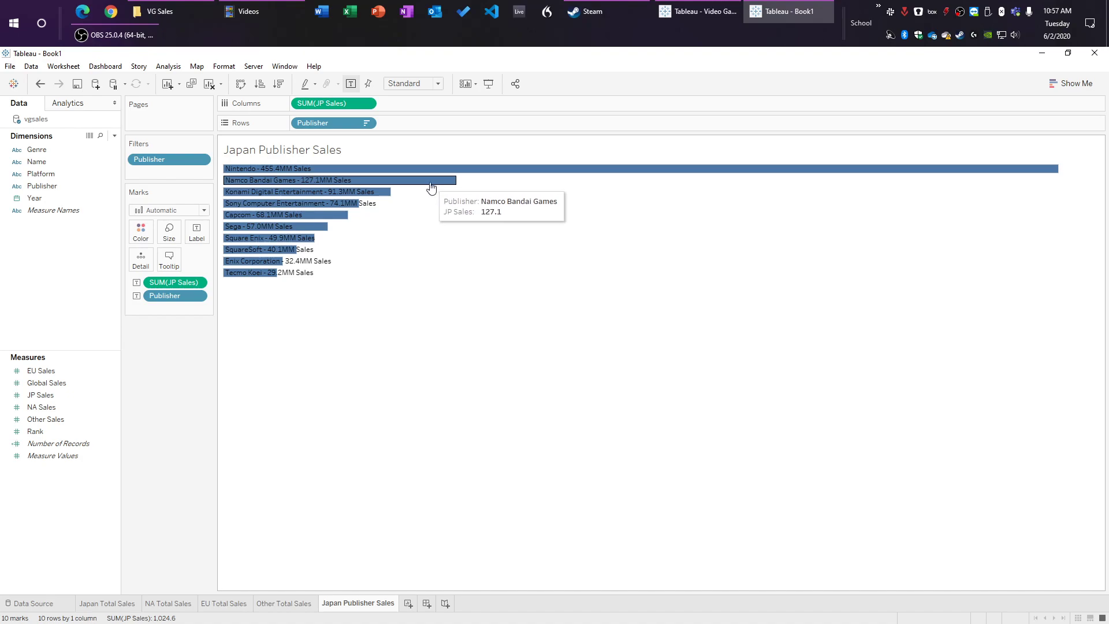
Step: Change the publisher bar colour to the light blue swatch
left_click(141, 233)
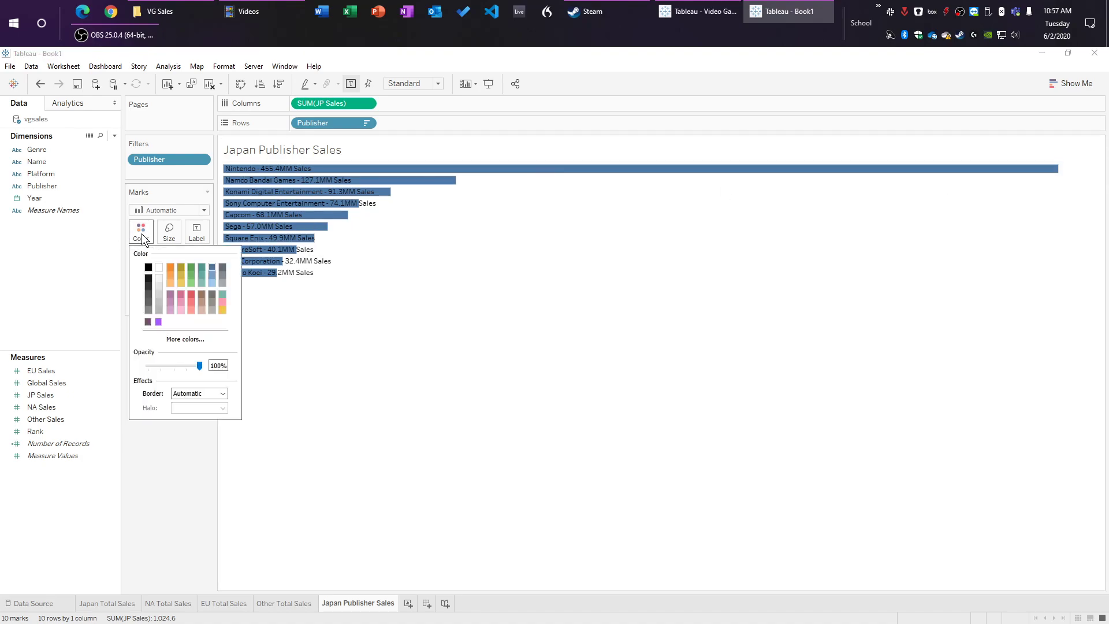
left_click(171, 311)
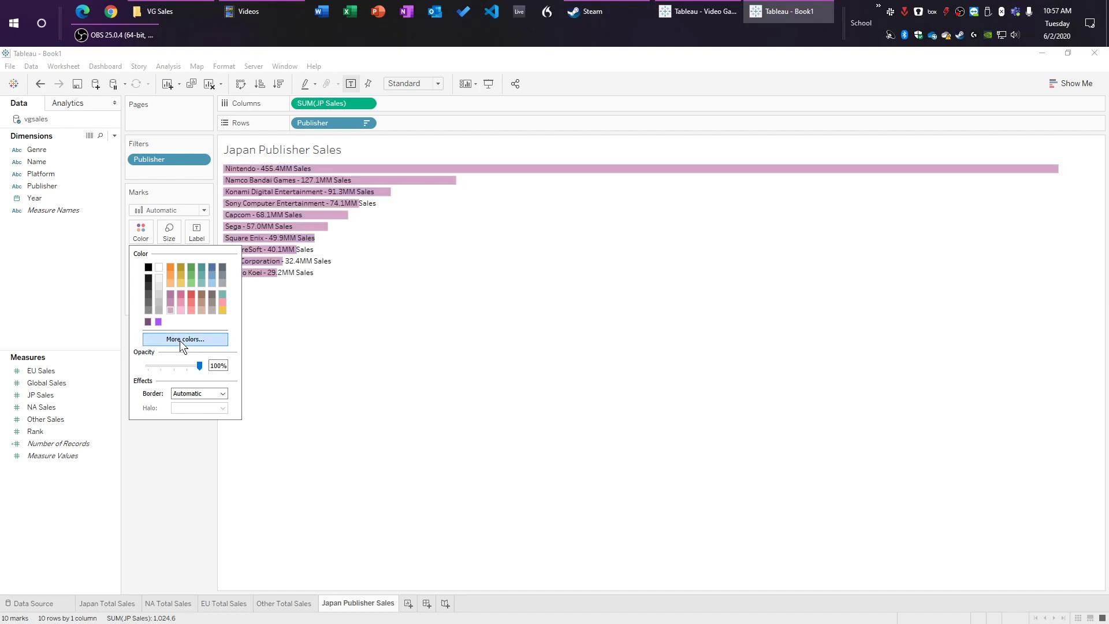
left_click(171, 294)
left_click(171, 310)
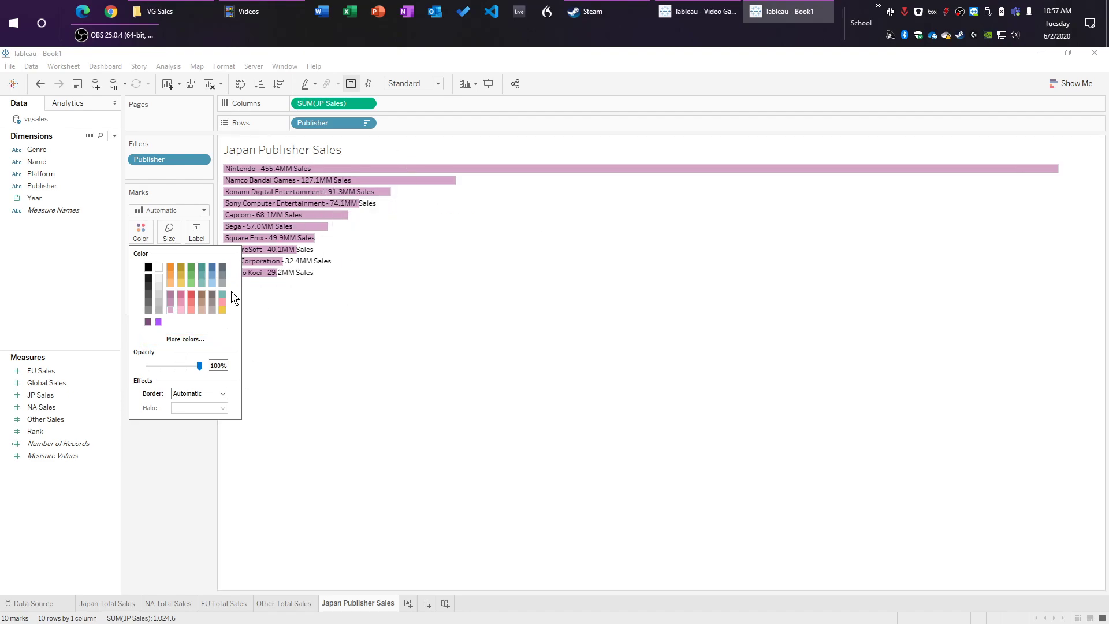
left_click(213, 283)
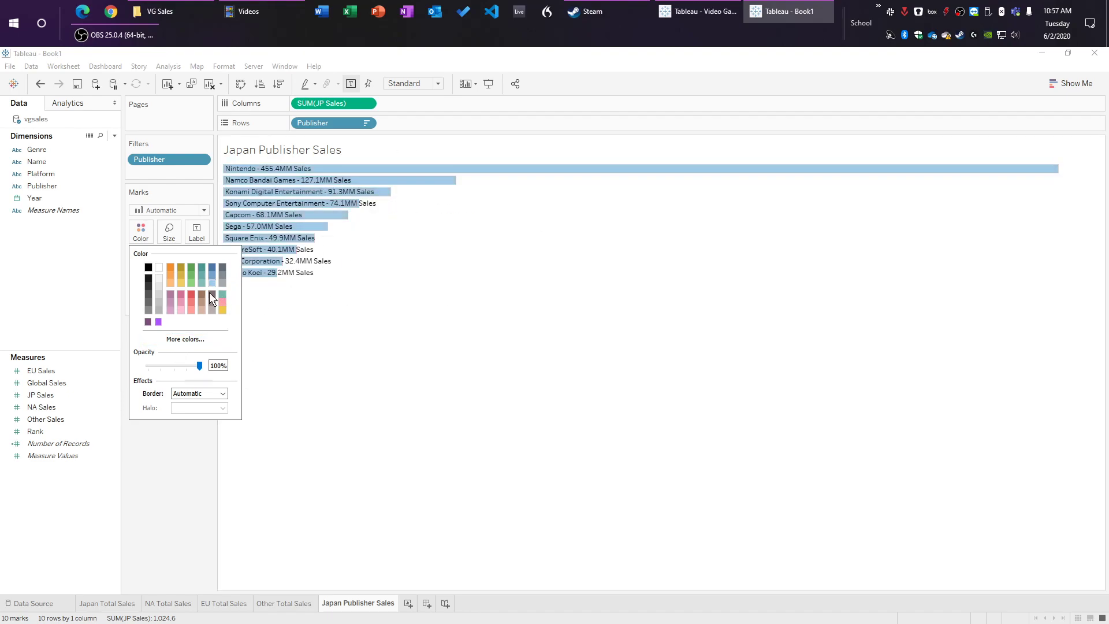
left_click(165, 449)
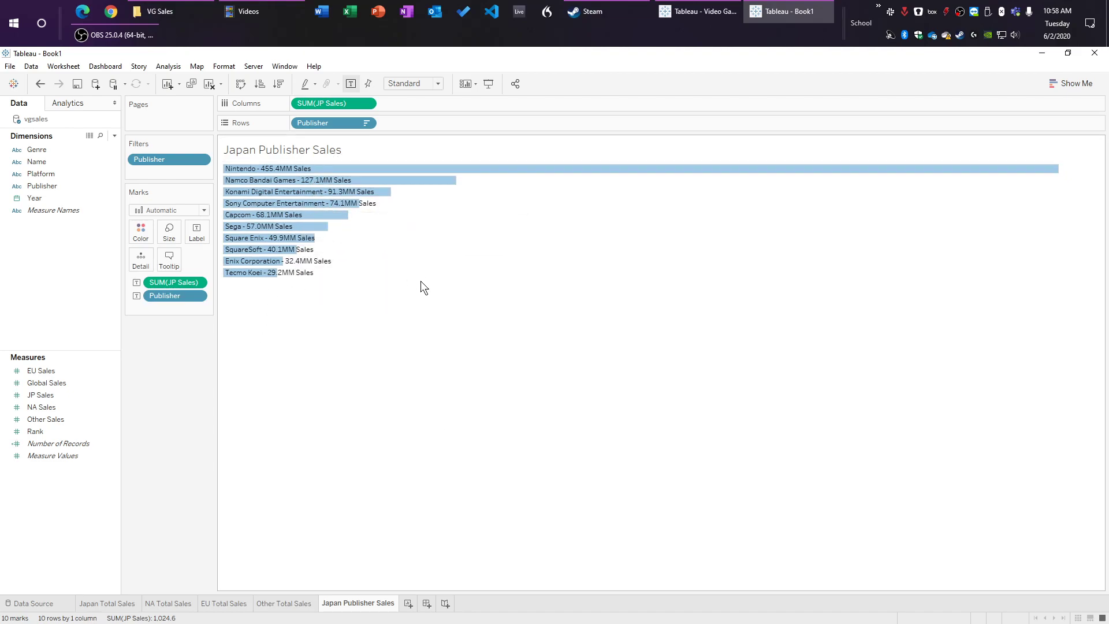
mouse_move(346, 203)
mouse_move(266, 173)
left_click(198, 240)
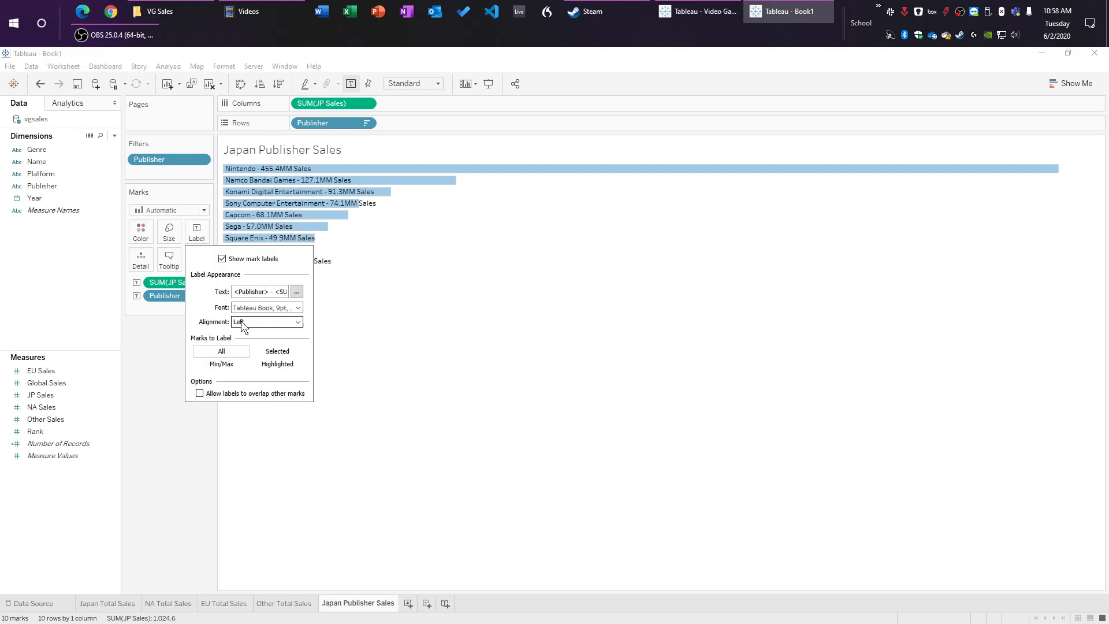
left_click(271, 322)
left_click(155, 349)
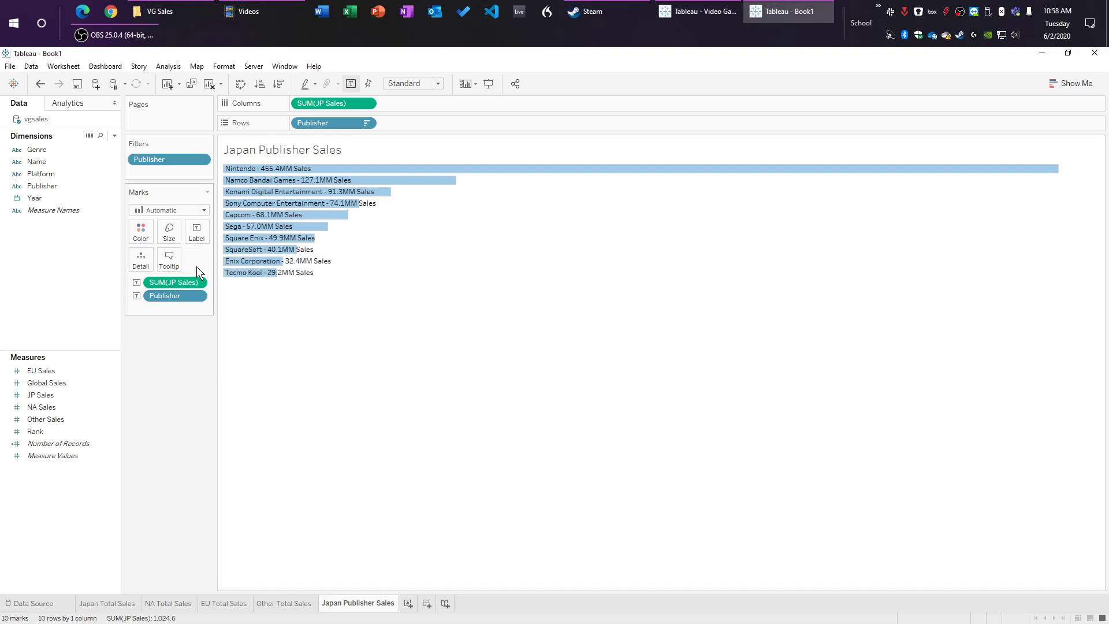
right_click(304, 179)
left_click(339, 240)
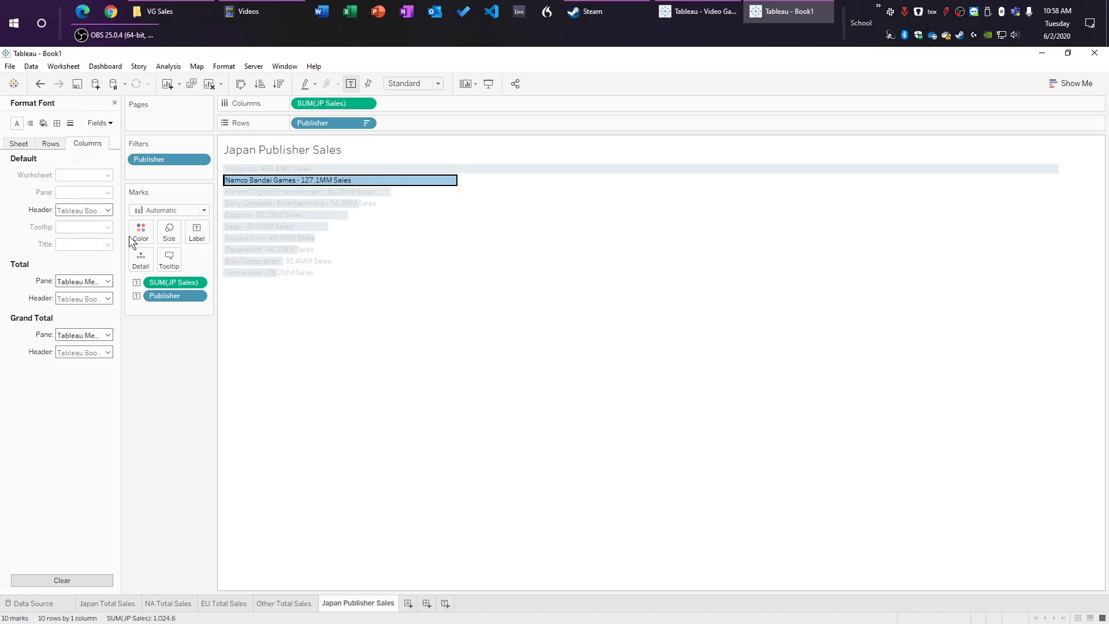
left_click(22, 145)
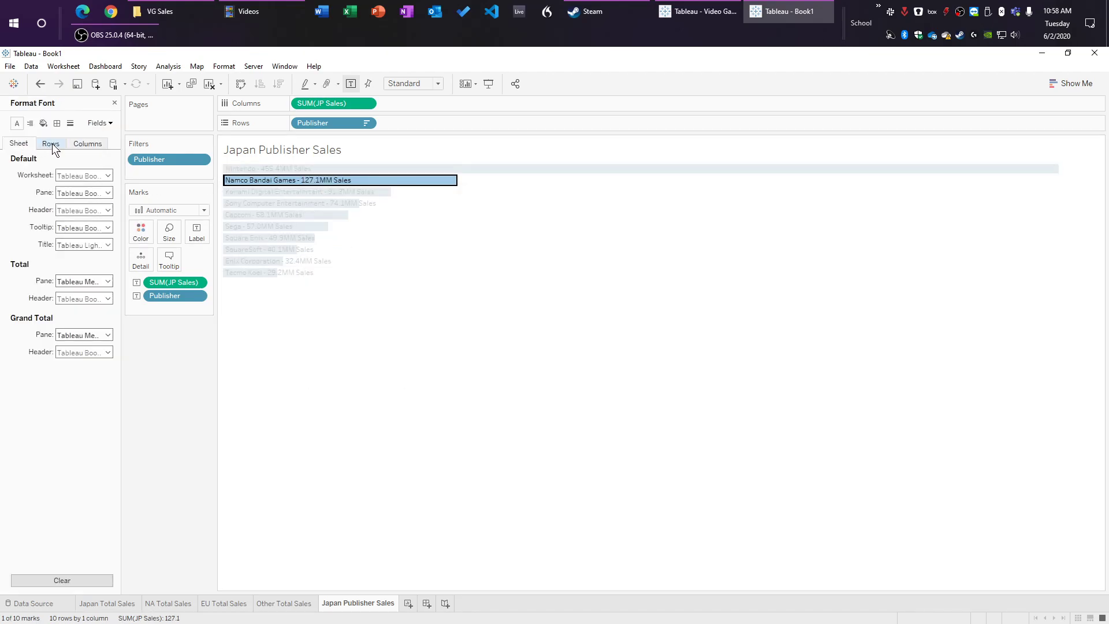
left_click(80, 210)
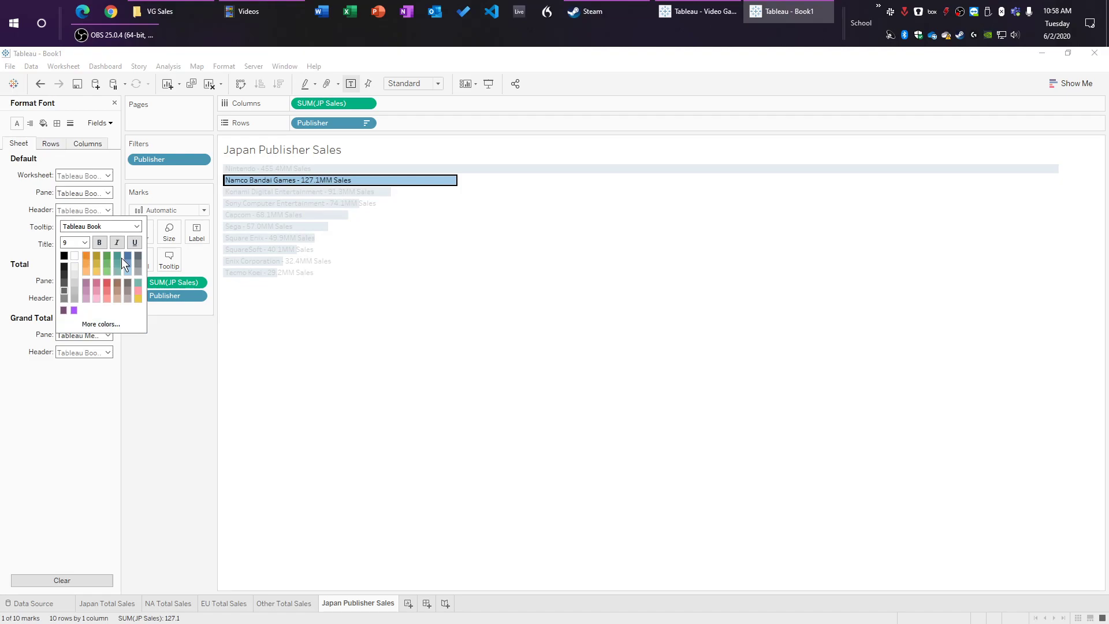
left_click(158, 412)
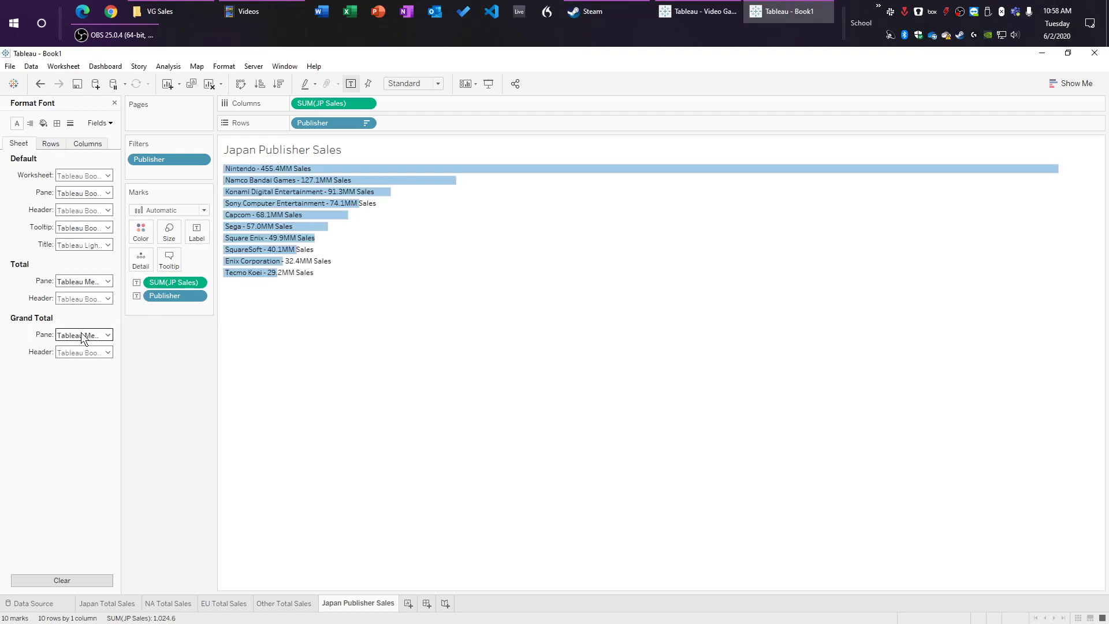
left_click(114, 102)
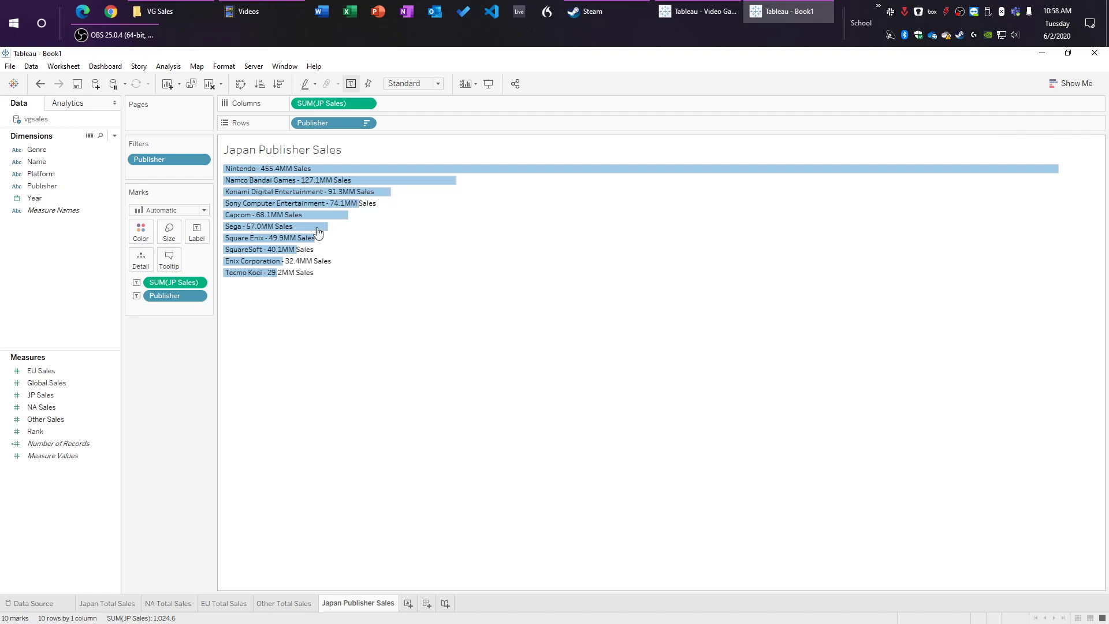
Step: Duplicate the Japan Publisher Sales sheet three times
right_click(376, 603)
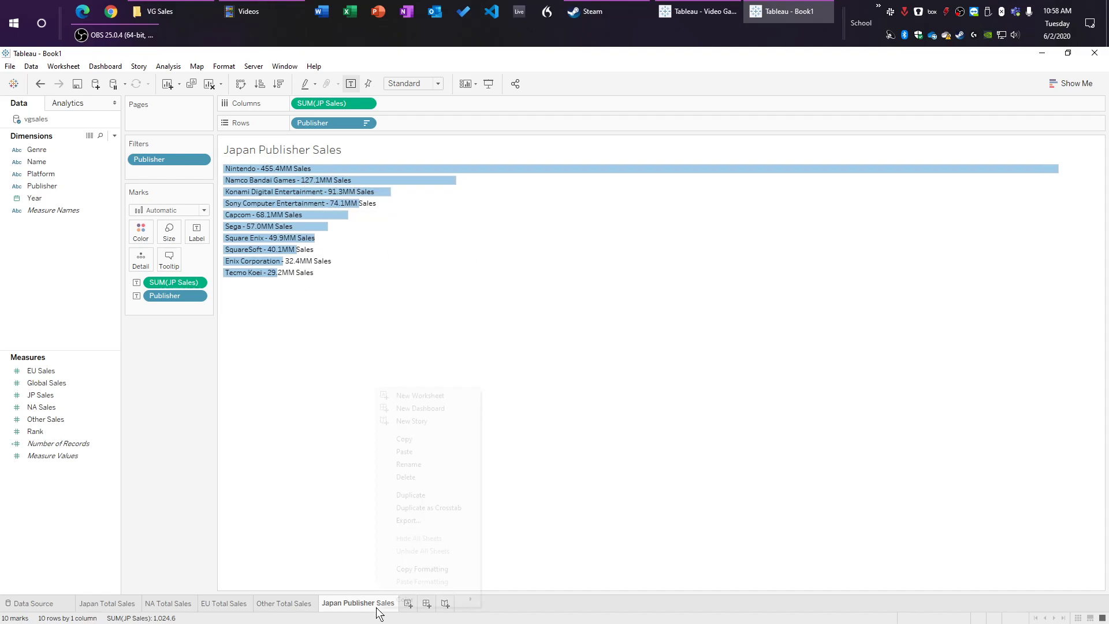
left_click(424, 495)
right_click(426, 601)
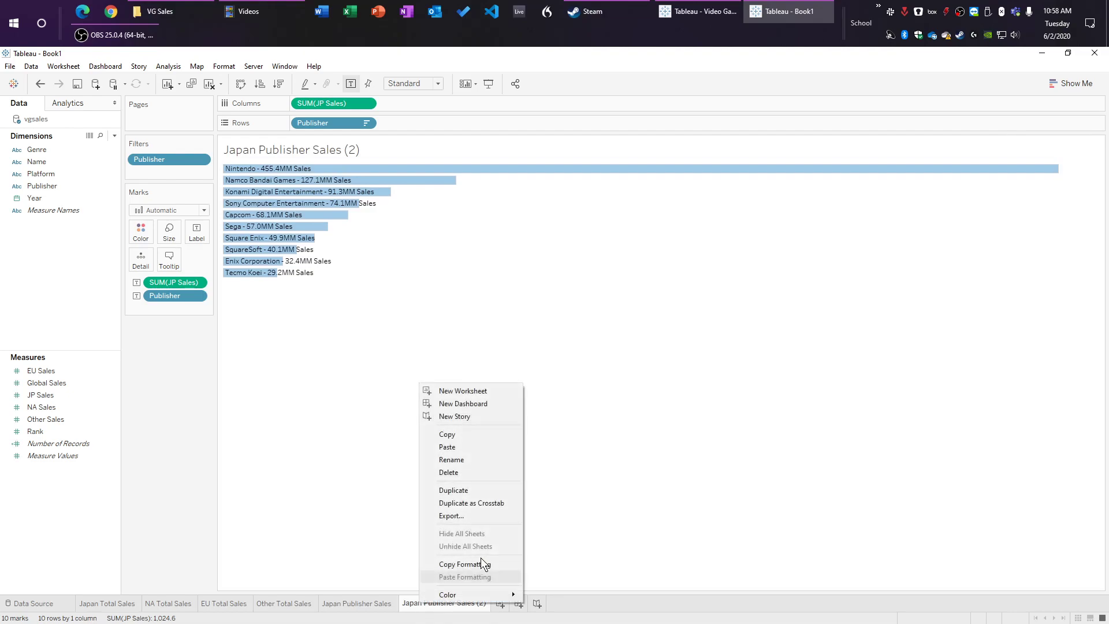
left_click(480, 491)
right_click(529, 605)
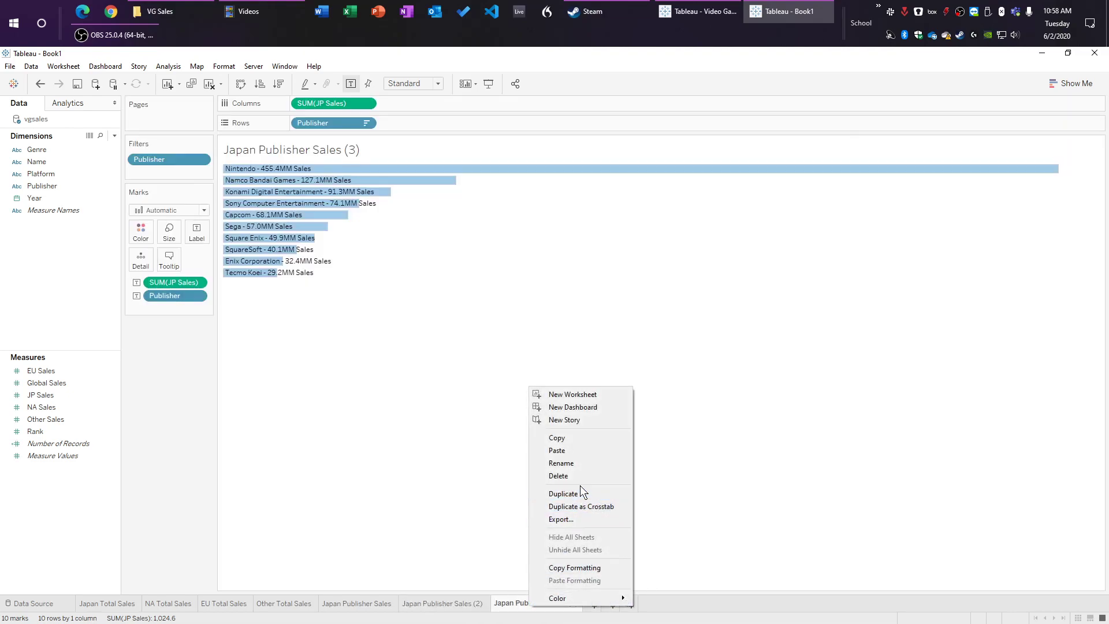
left_click(581, 489)
Step: Rename the Japan Publisher Sales (2) copy to 'NA Publisher Sales'
left_click(350, 604)
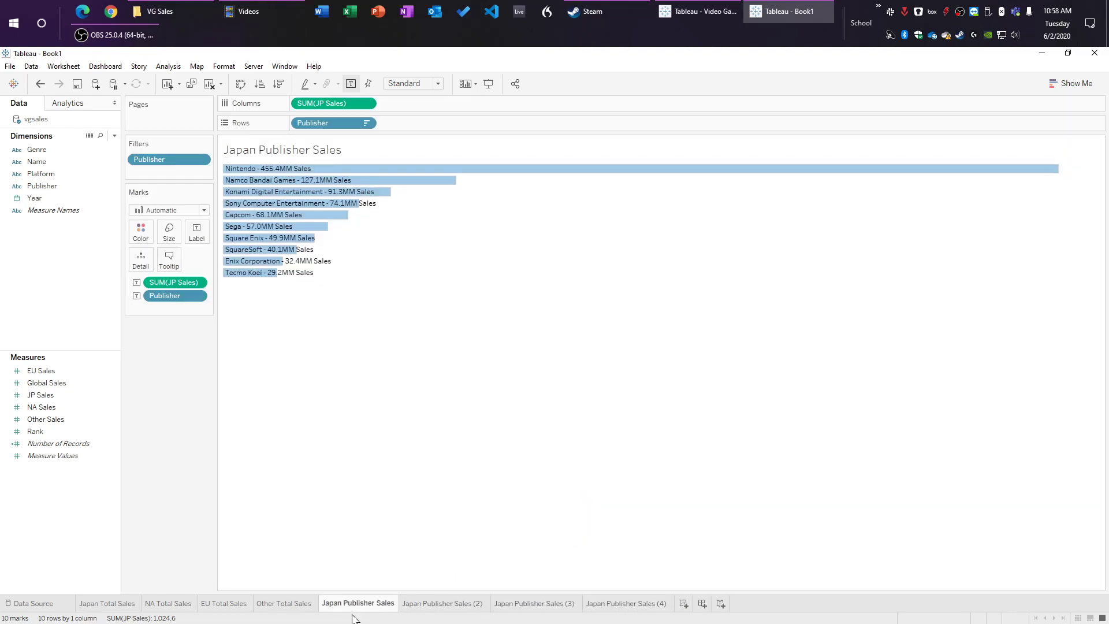
left_click(449, 603)
double_click(428, 605)
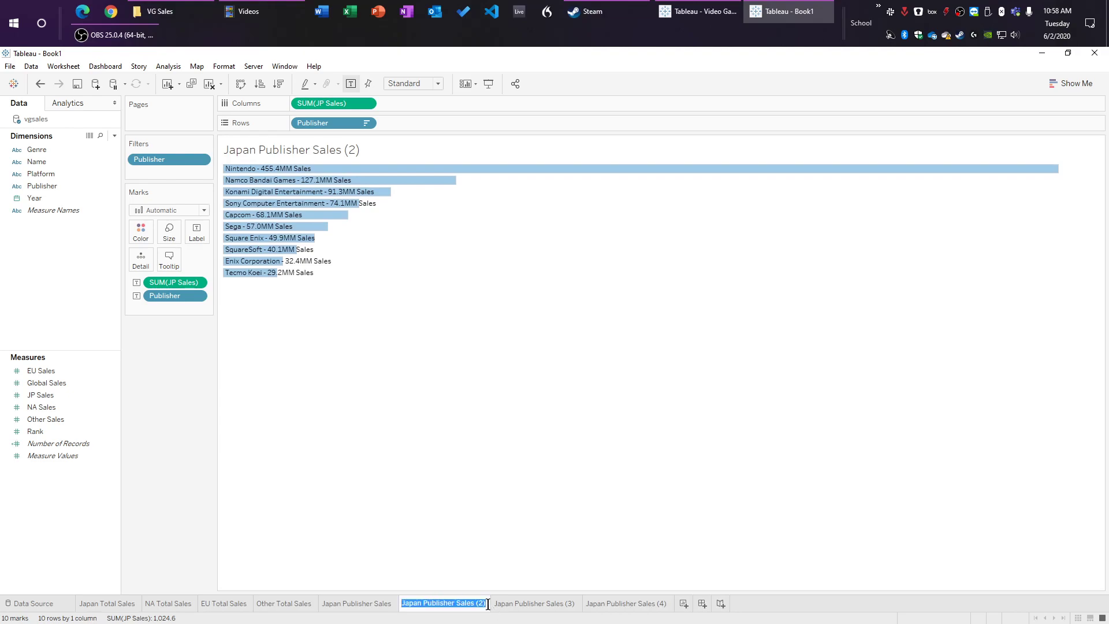
double_click(481, 604)
key("BackSpace")
key("Delete")
key("BackSpace")
key("BackSpace")
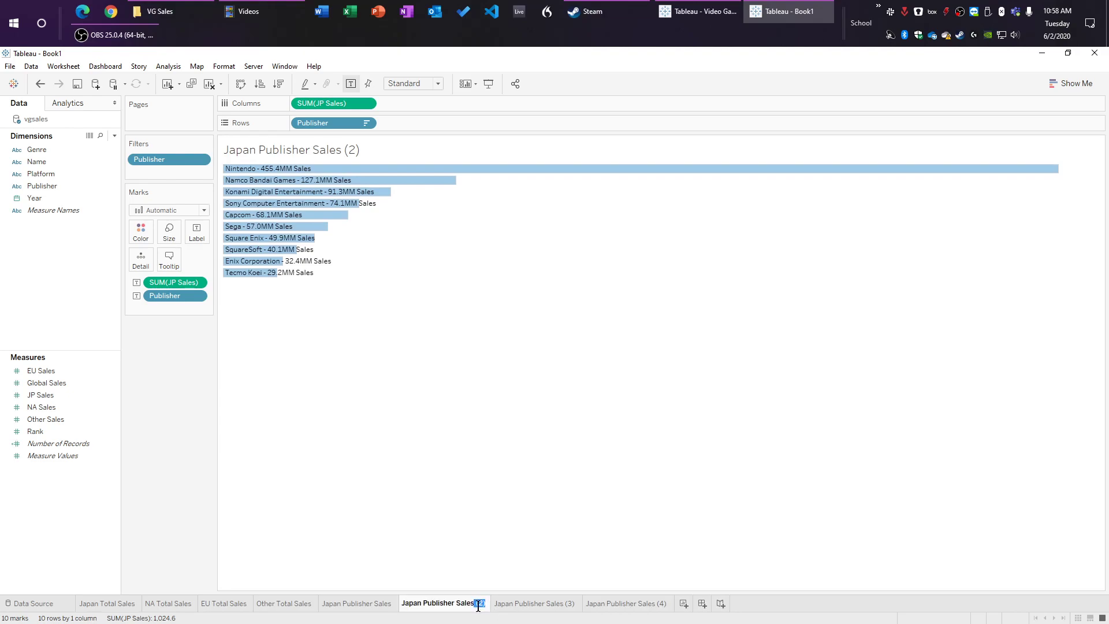
double_click(410, 603)
type("NA")
key("Return")
Step: Replace JP Sales with NA Sales on Columns and Label, sorting publishers by NA Sales
left_click_drag(41, 407, 327, 100)
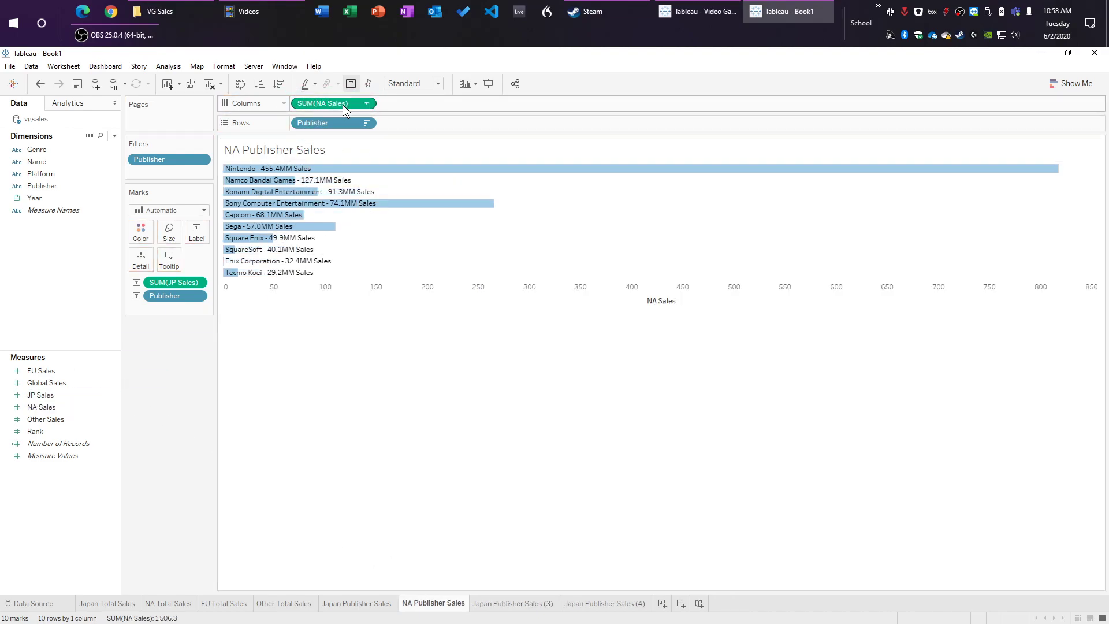
left_click_drag(56, 407, 174, 284)
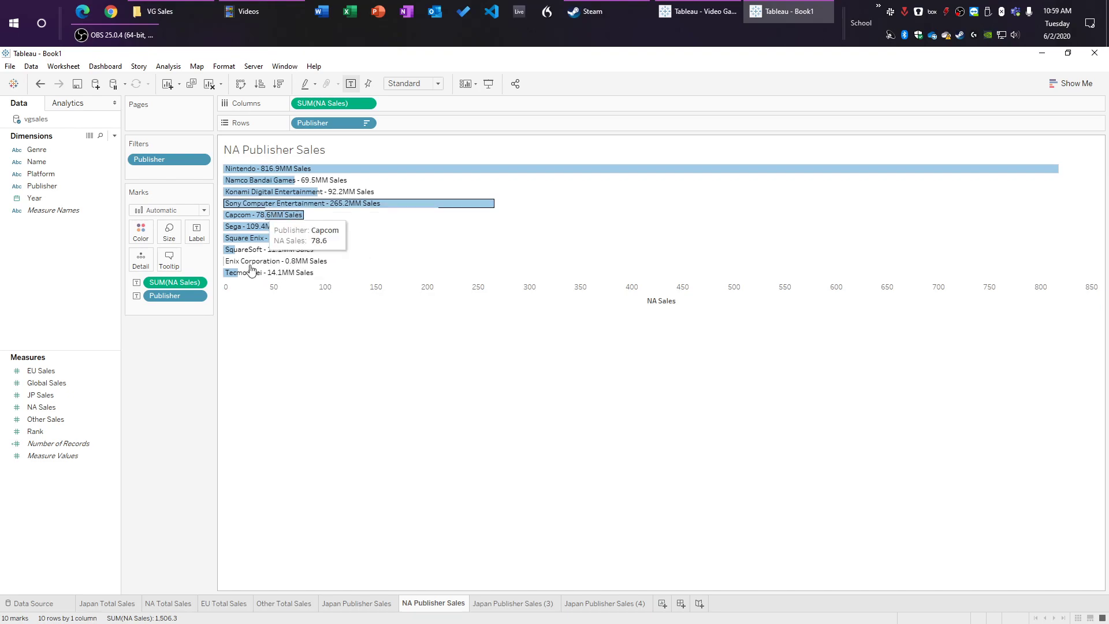
left_click(367, 124)
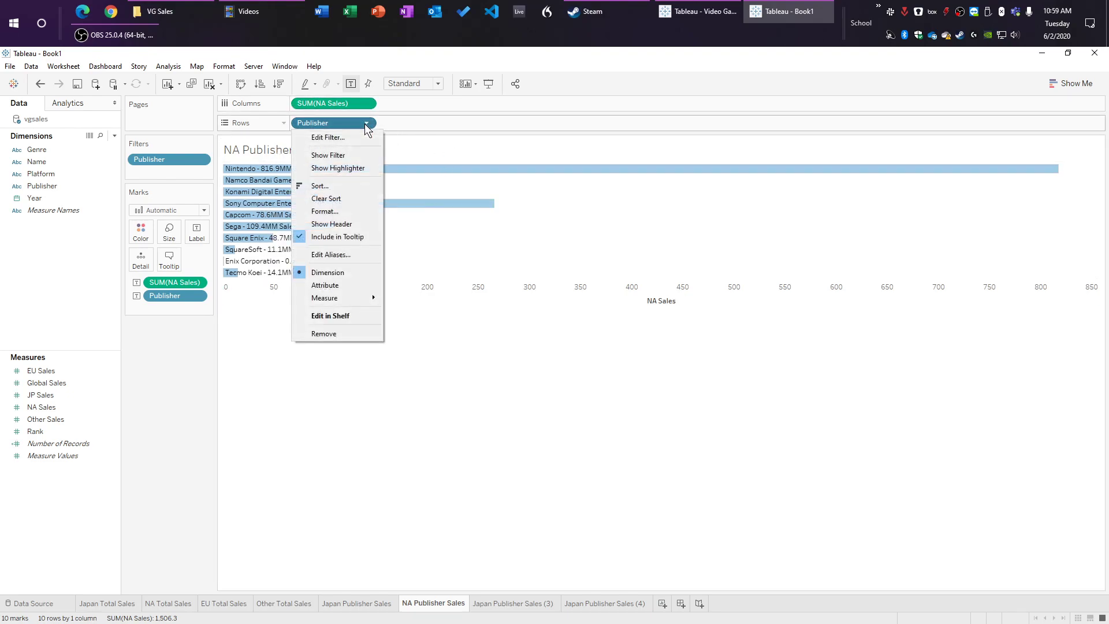
left_click(321, 185)
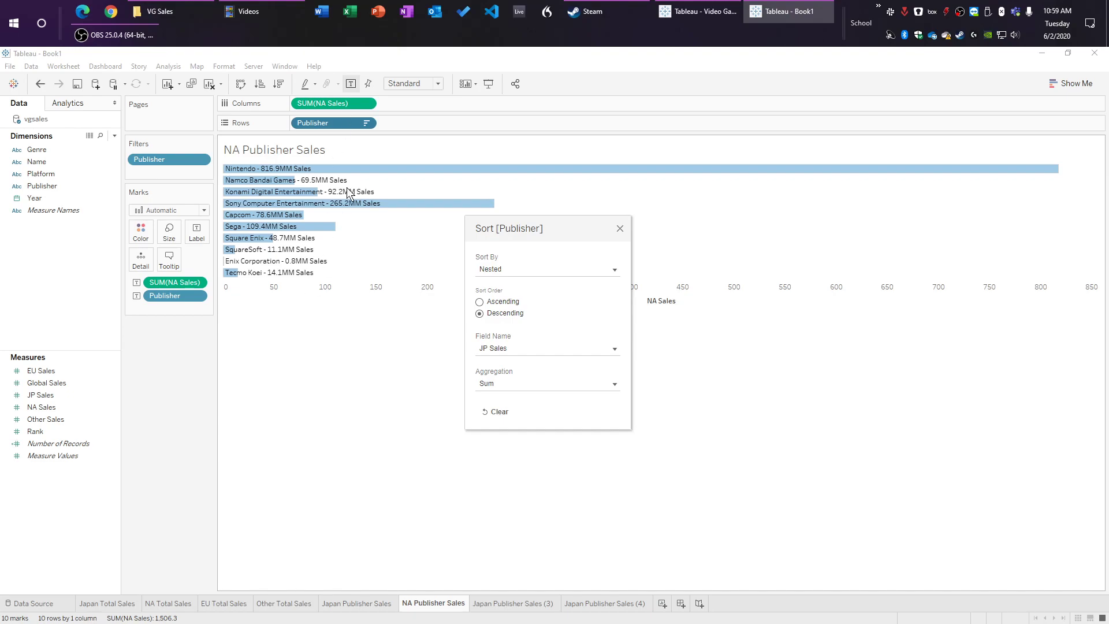
left_click(528, 344)
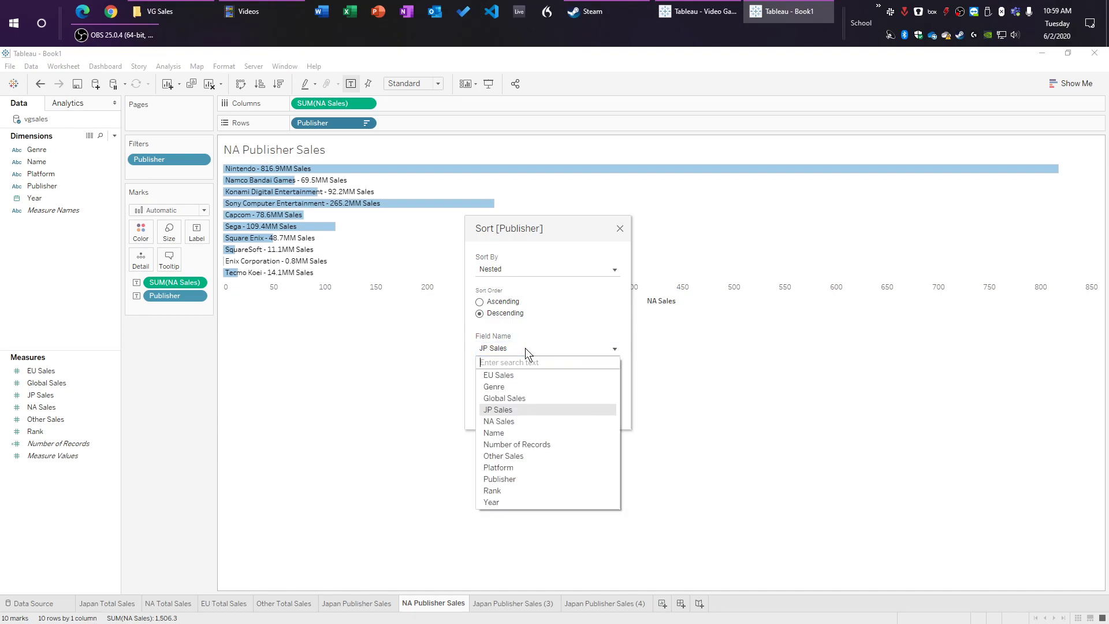
left_click(507, 421)
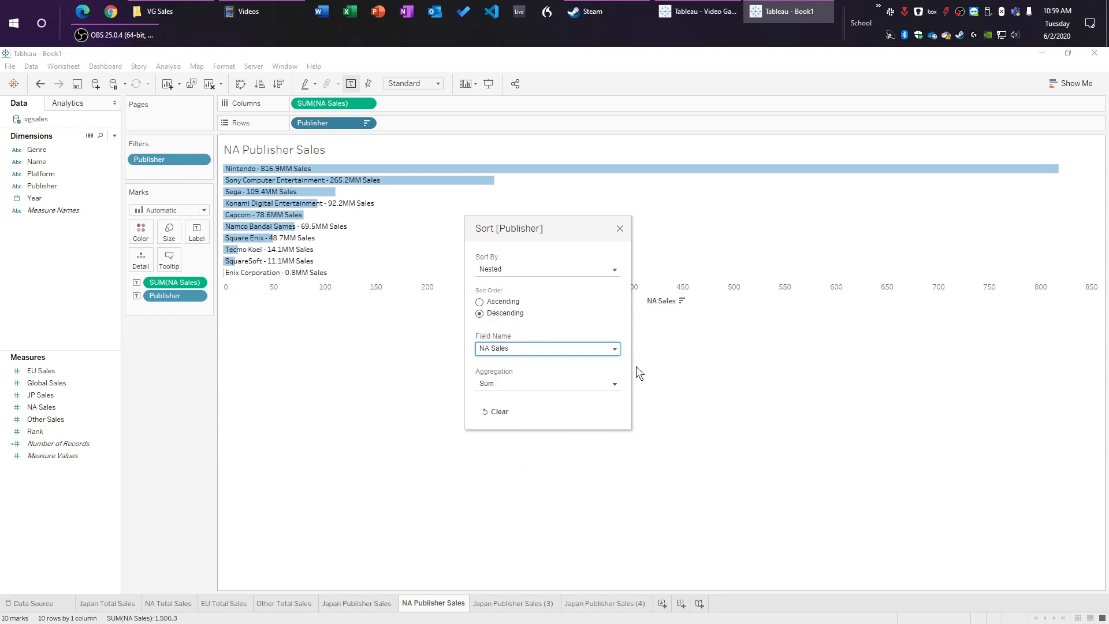
left_click(620, 229)
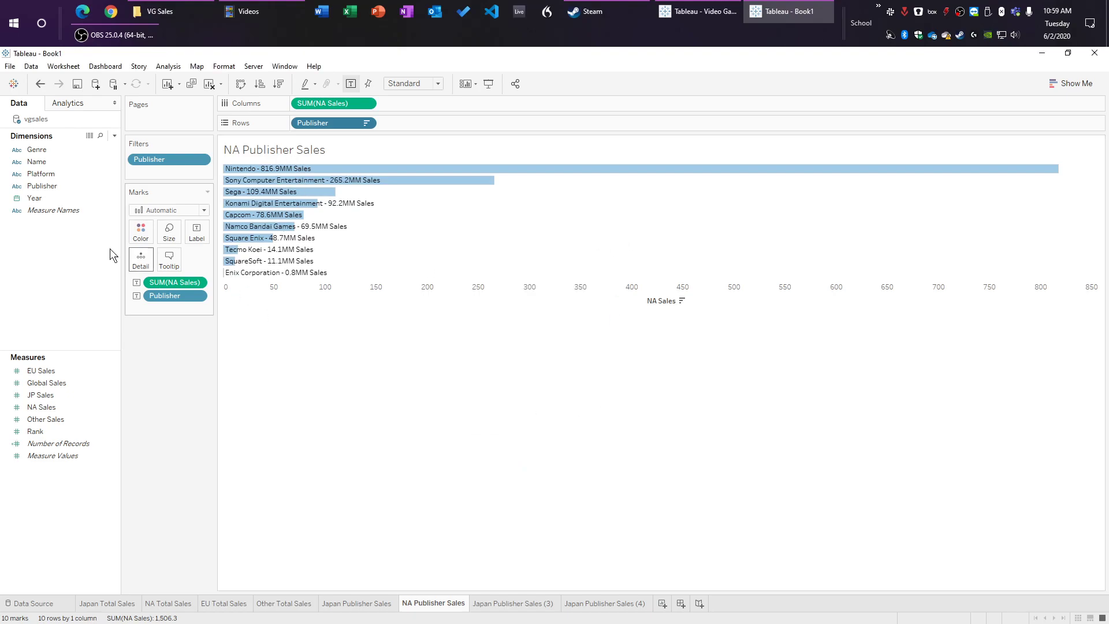
Step: Change the Publisher Top 10 filter to rank by NA Sales
double_click(182, 158)
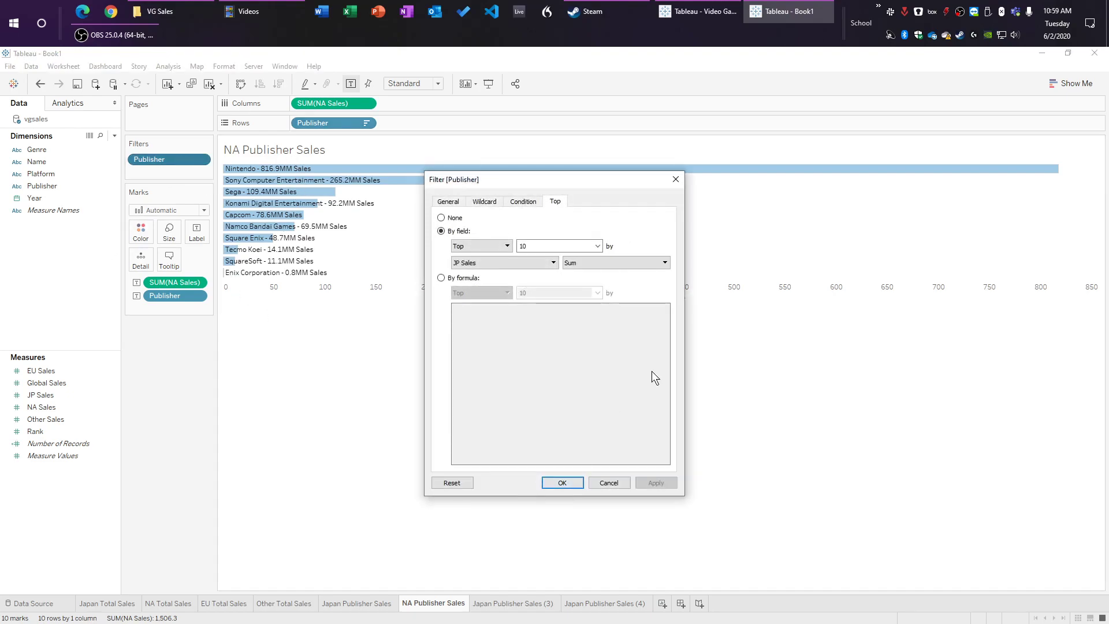
left_click(481, 260)
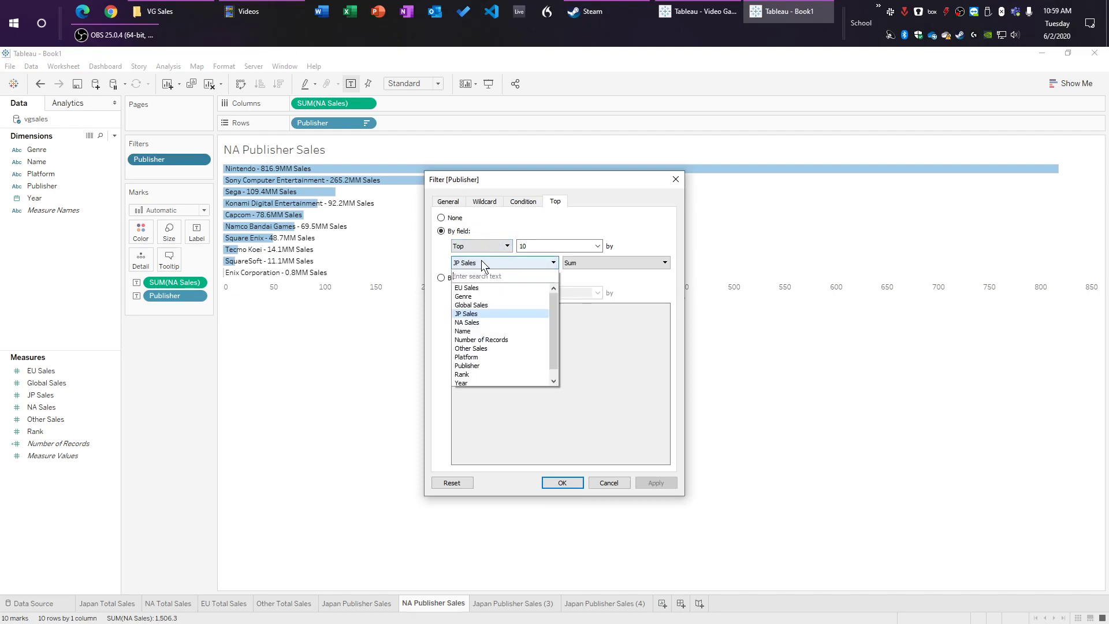
left_click(486, 323)
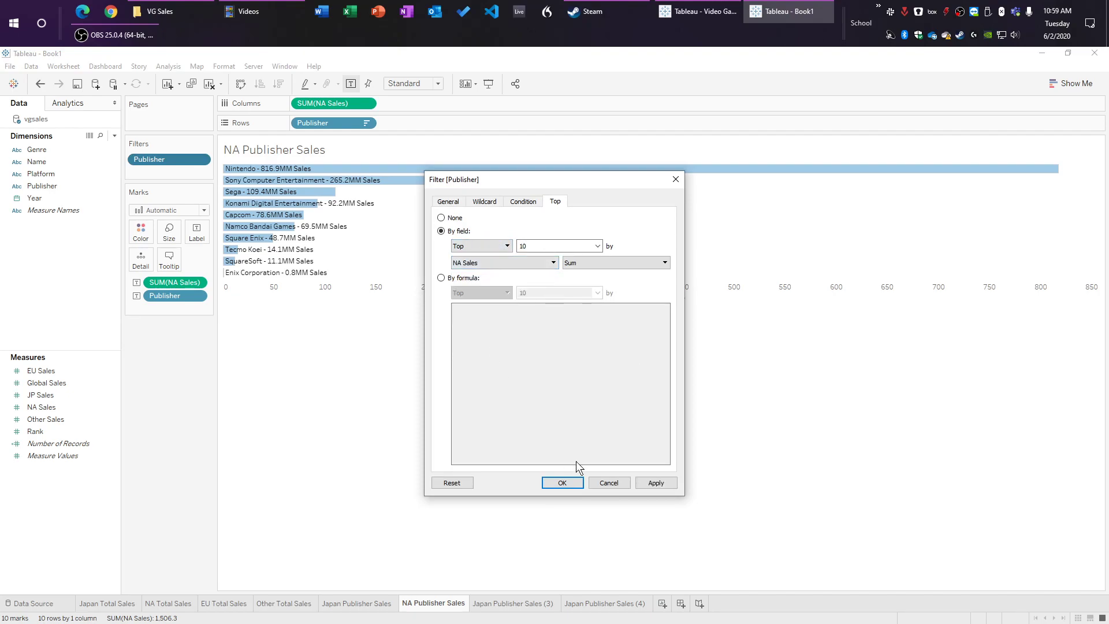
left_click(563, 482)
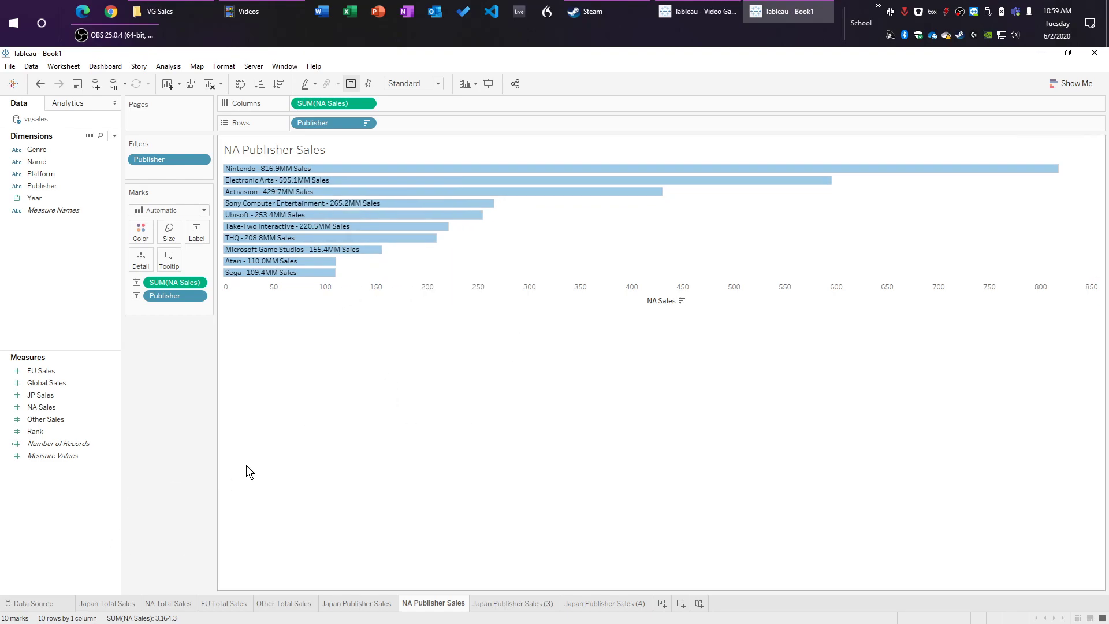
left_click(550, 602)
Step: Rename the Japan Publisher Sales (3) copy to 'EU Publisher Sales'
double_click(557, 602)
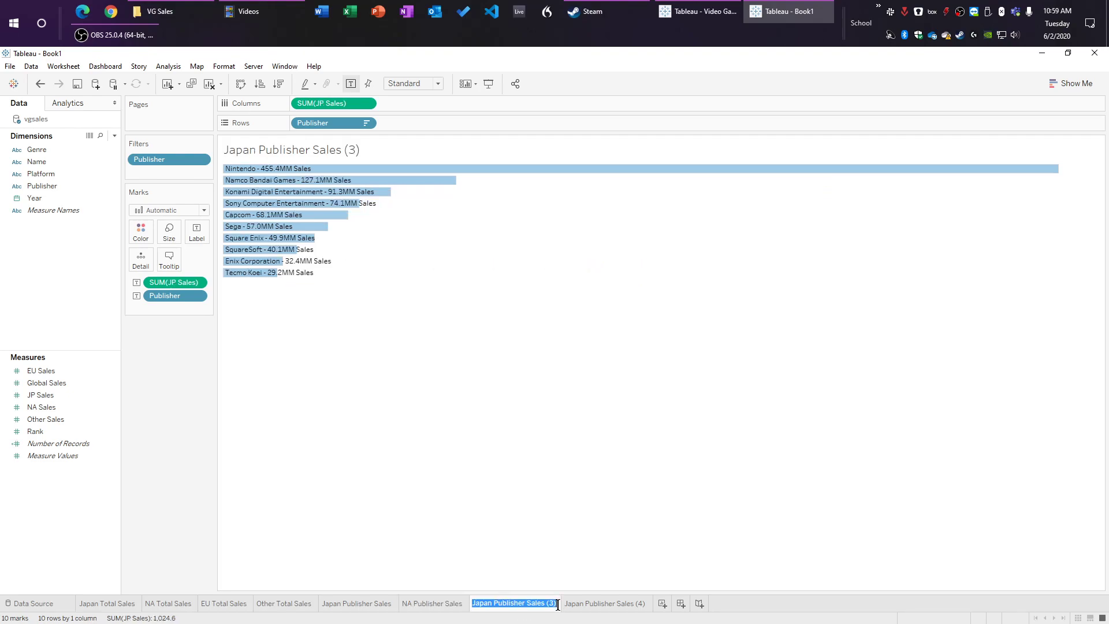
left_click(557, 602)
key("BackSpace")
key("BackSpace")
key("BackSpace")
key("BackSpace")
double_click(491, 603)
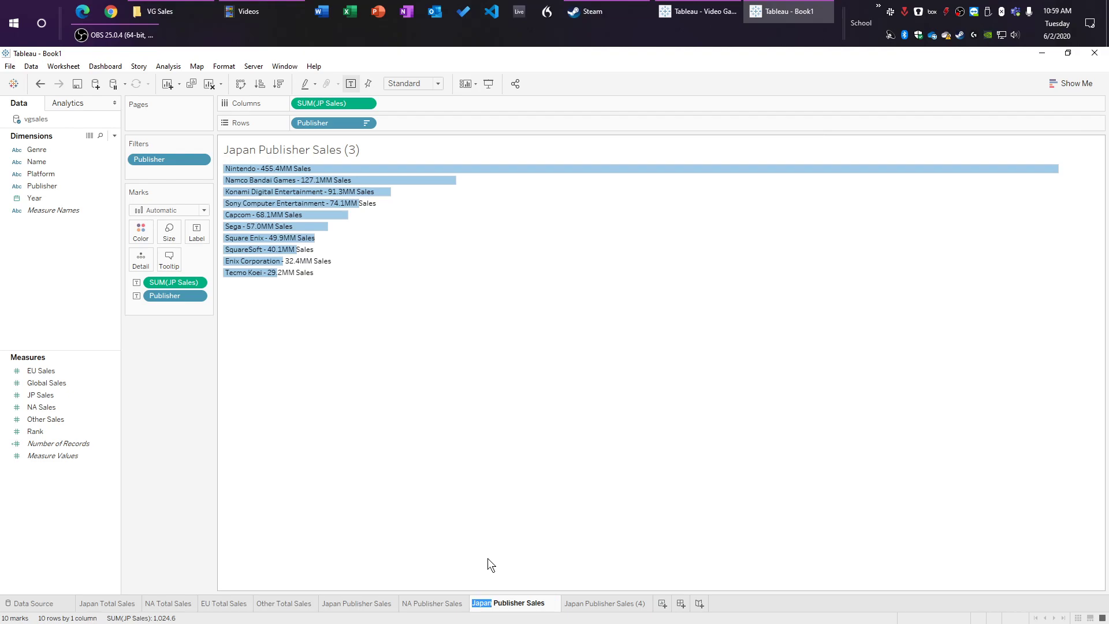
type("EU")
key("Return")
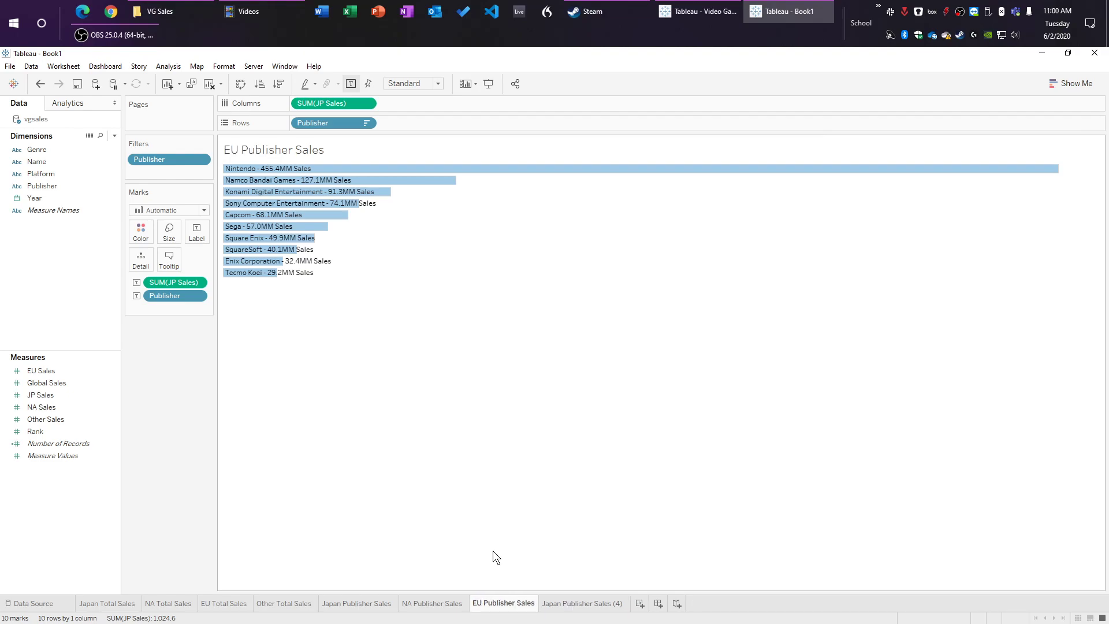
Step: Swap JP Sales for EU Sales on bars and labels, and rank the Top 10 filter by EU Sales
left_click_drag(43, 370, 331, 102)
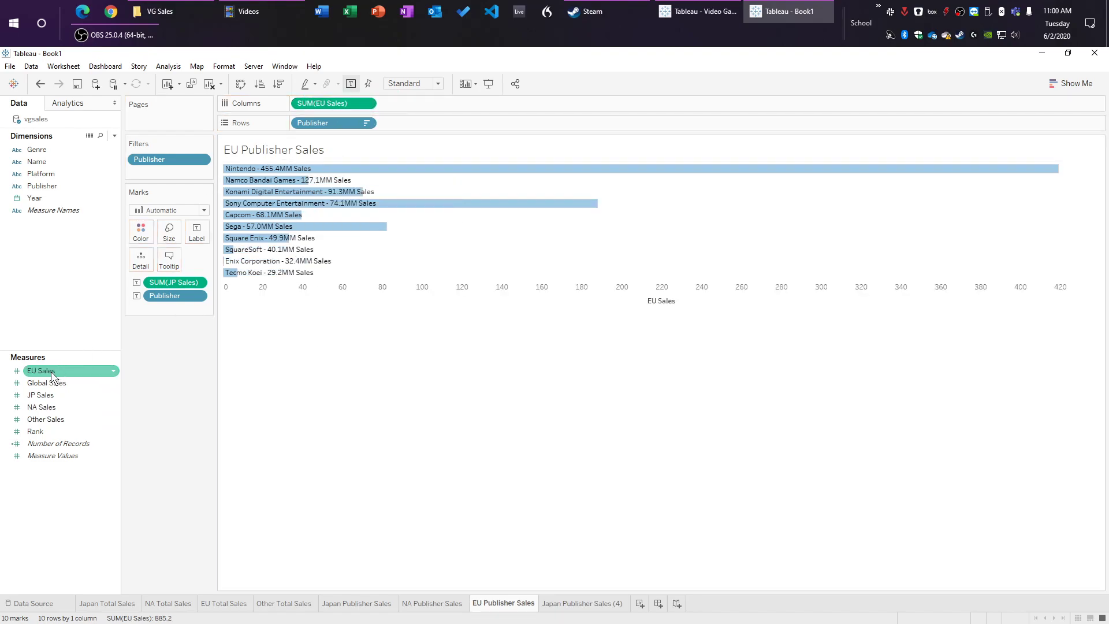
left_click_drag(51, 372, 170, 283)
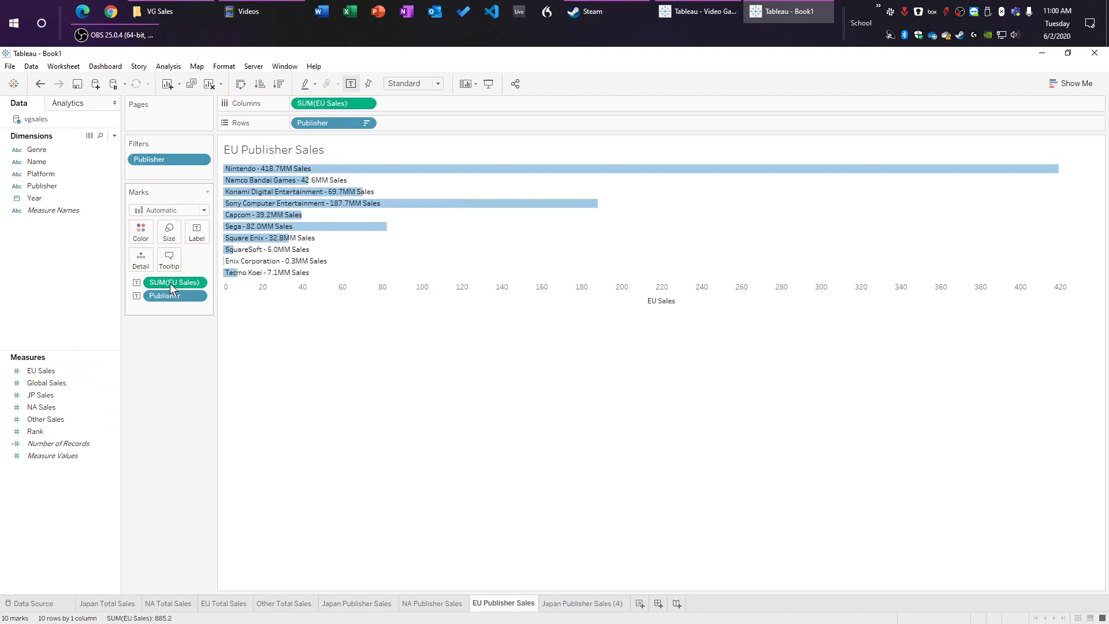
double_click(172, 162)
left_click(505, 262)
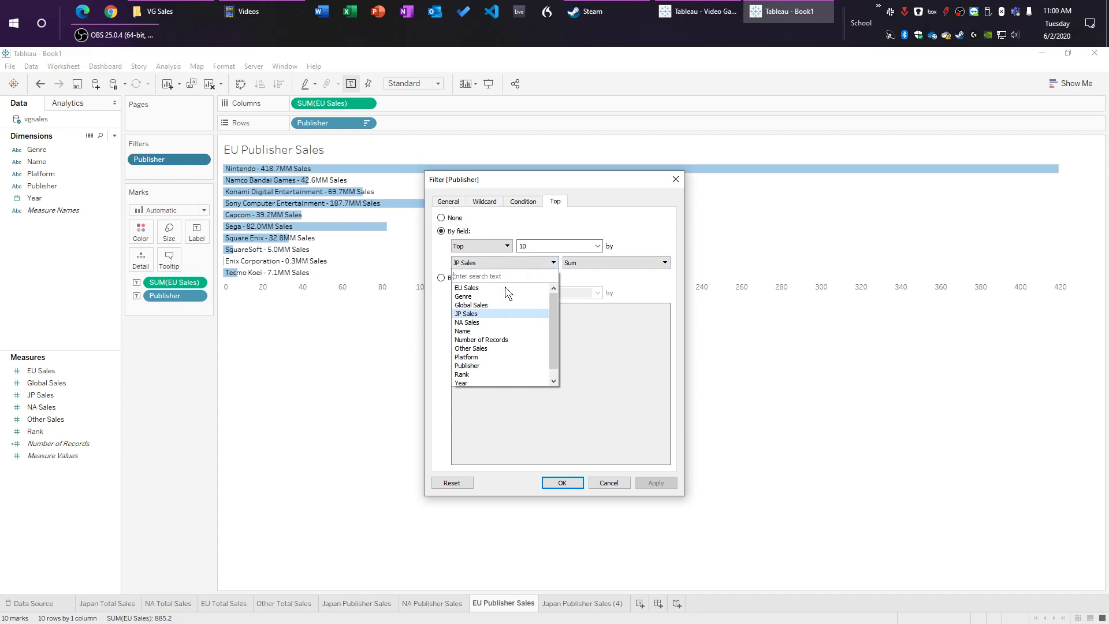
left_click(505, 287)
left_click(562, 483)
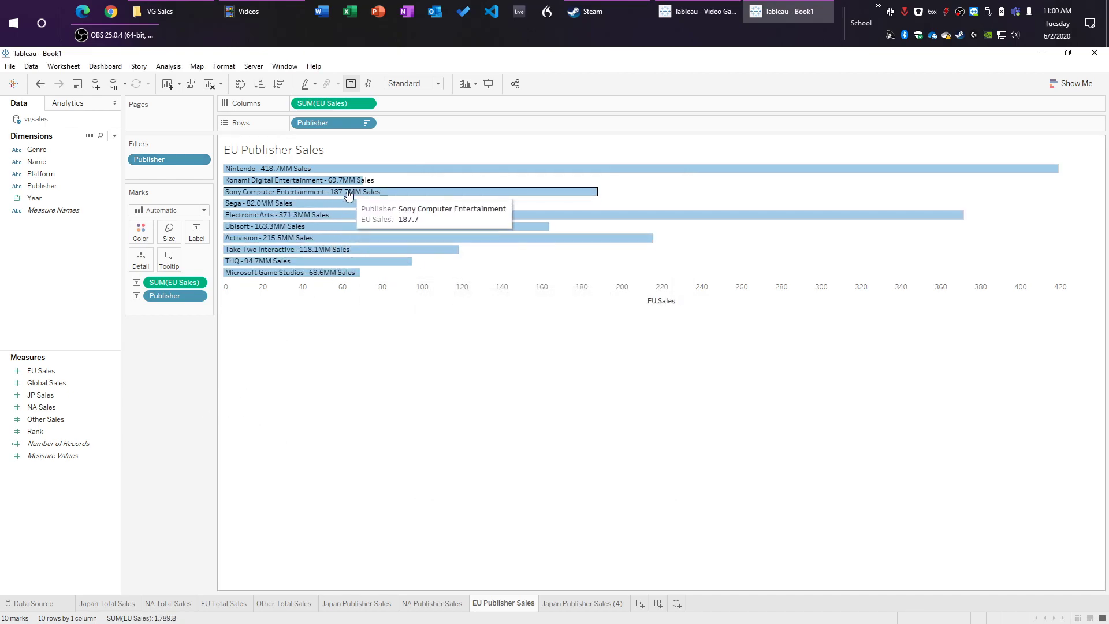
Step: Sort the publishers descending by EU Sales
left_click(366, 122)
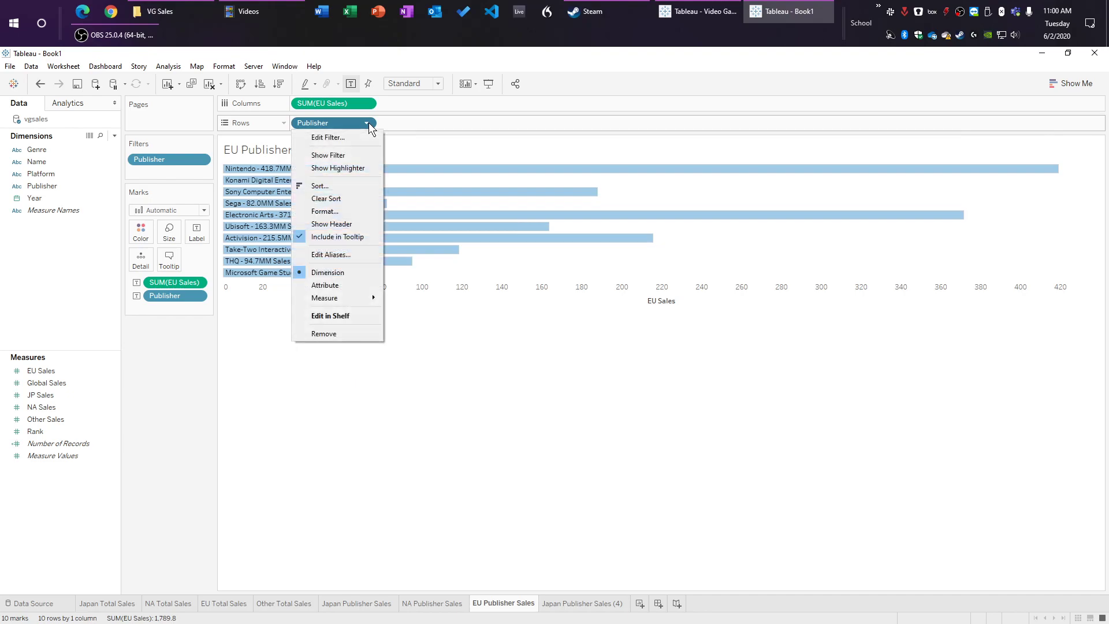
left_click(325, 189)
left_click(497, 349)
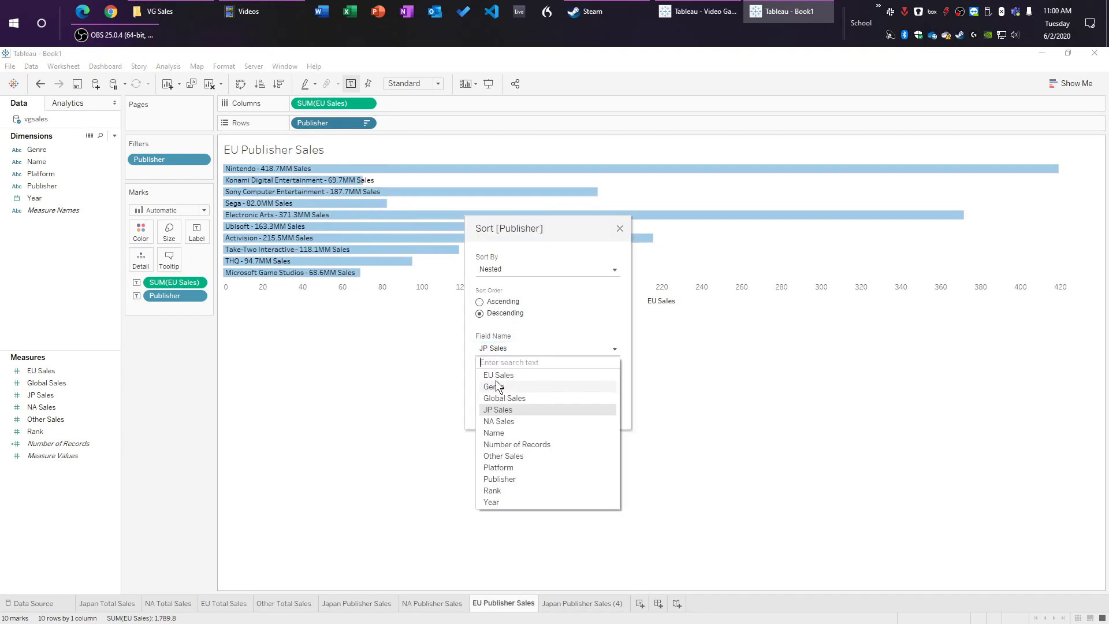
left_click(498, 375)
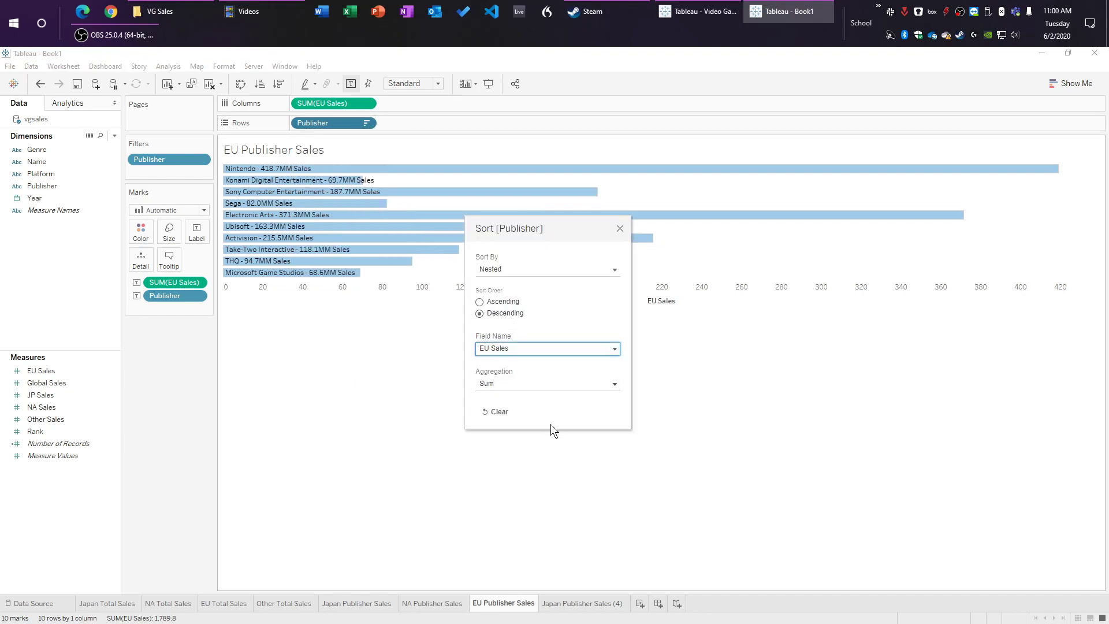
left_click(620, 228)
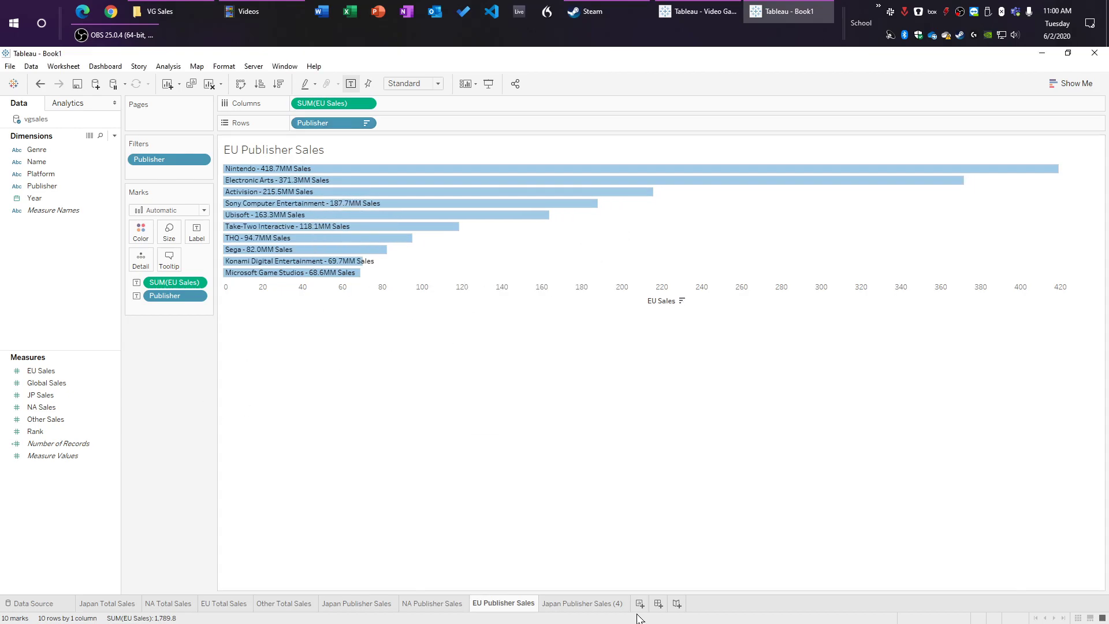
Step: Rename the Japan Publisher Sales (4) copy to 'Other Publisher Sales'
double_click(617, 604)
left_click_drag(627, 603, 620, 605)
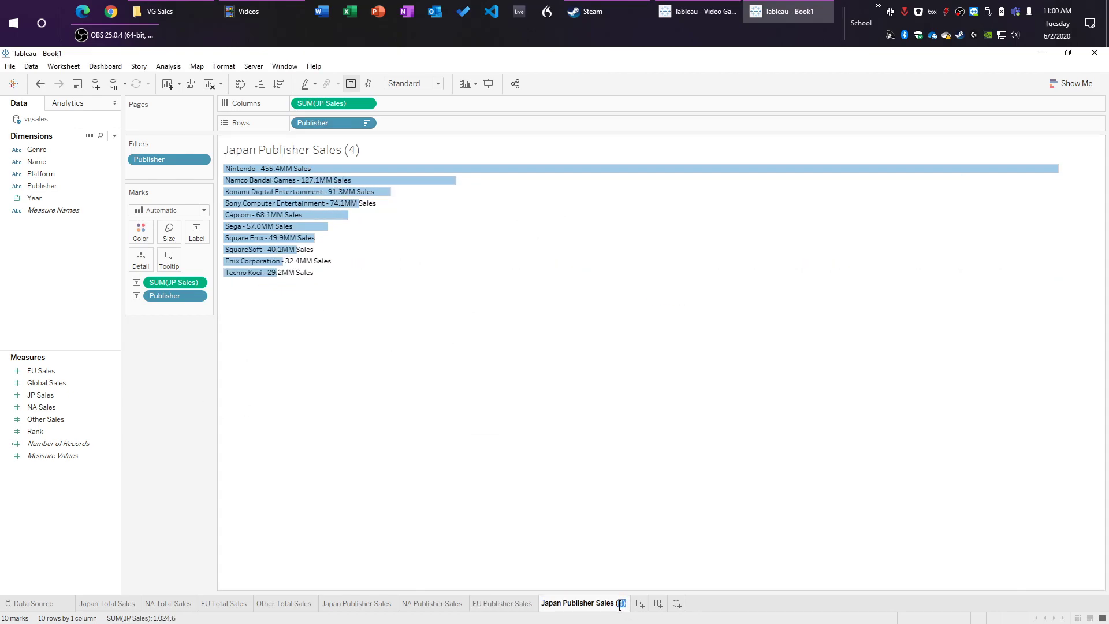
key("BackSpace")
key("BackSpace")
key("BackSpace")
double_click(549, 604)
type("Other")
key("Return")
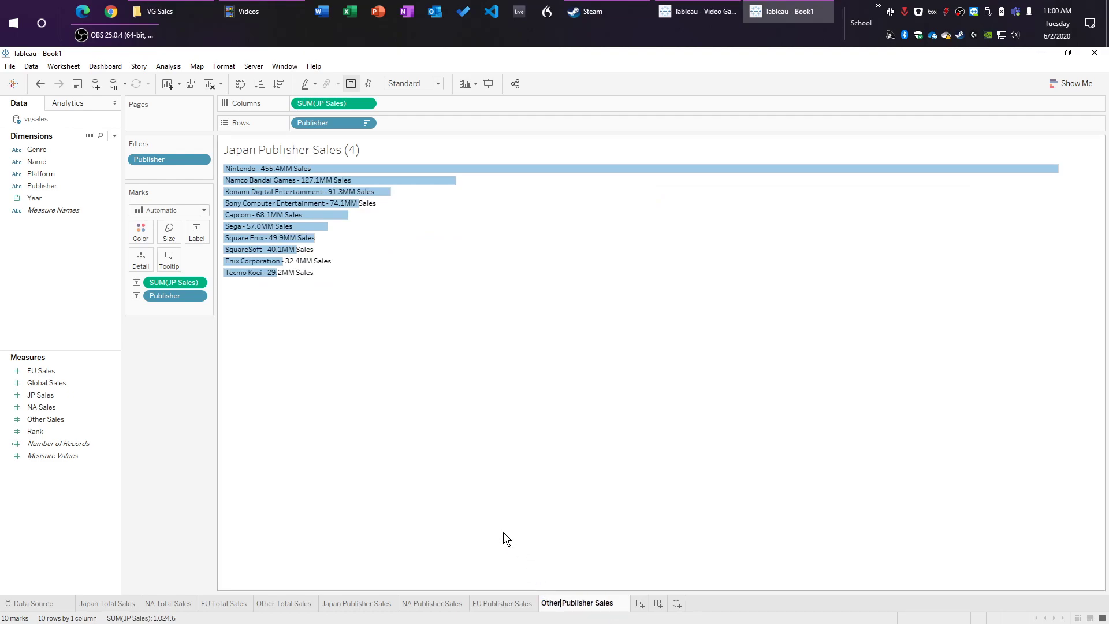
Step: Swap JP Sales for Other Sales on bars and labels, and rank the Top 10 filter by Other Sales
left_click_drag(77, 417, 337, 102)
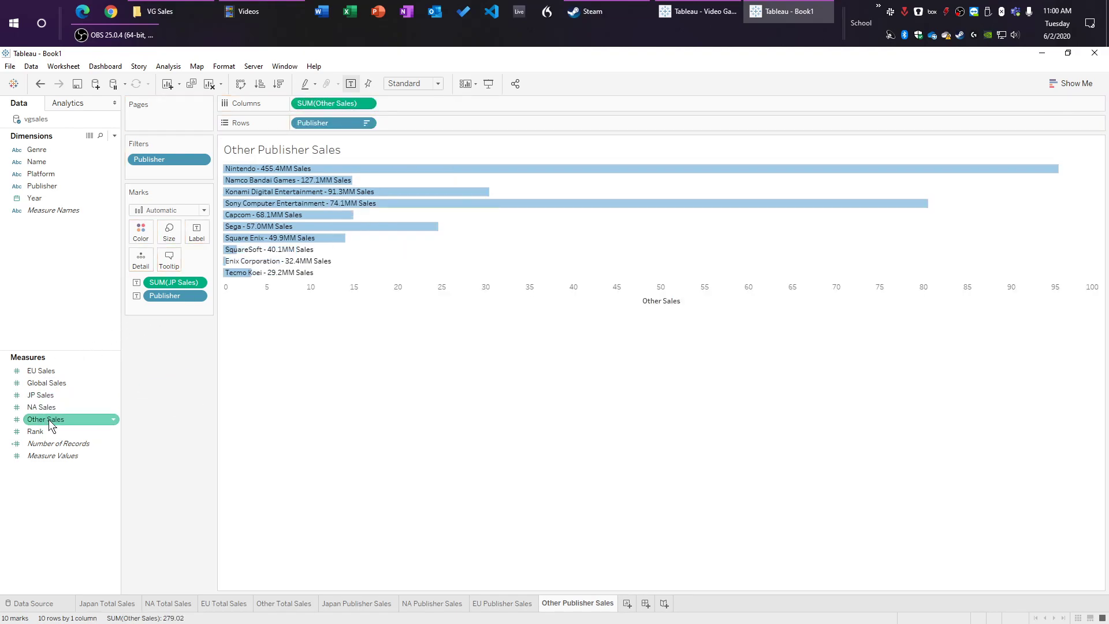
left_click_drag(49, 420, 142, 294)
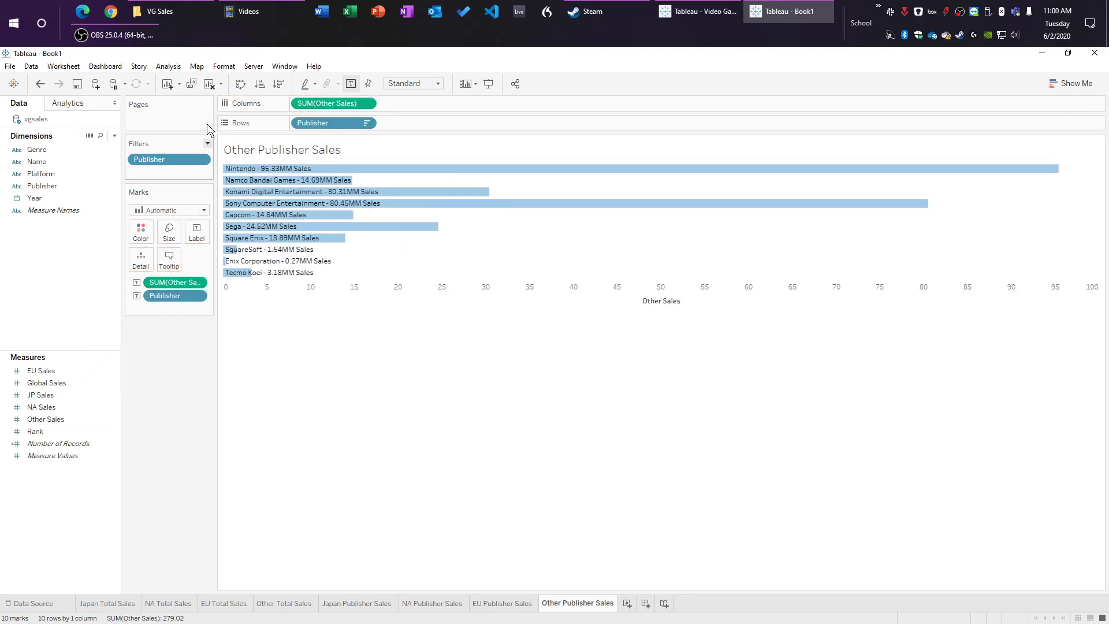
left_click(201, 159)
left_click(186, 169)
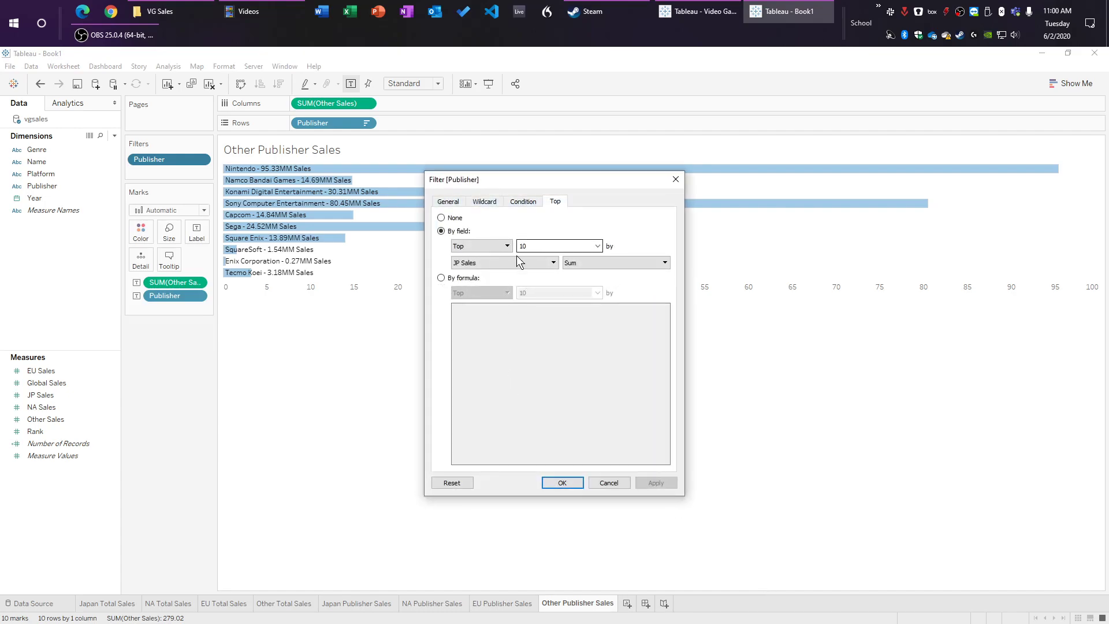
left_click(513, 261)
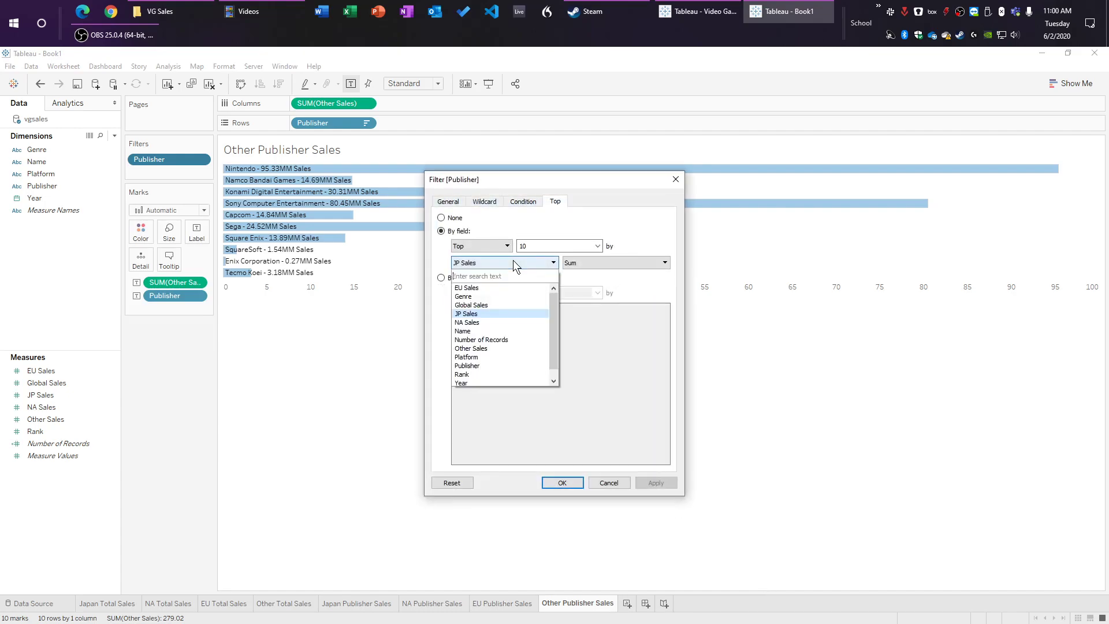
left_click(490, 348)
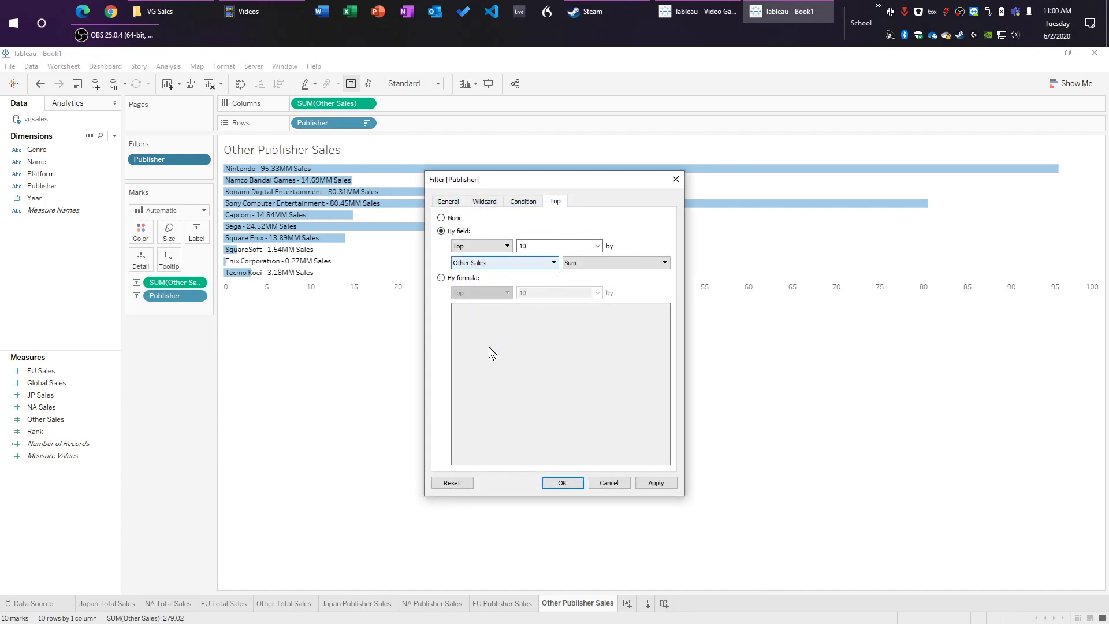
left_click(567, 484)
Step: Sort the publishers descending by Other Sales
left_click(366, 123)
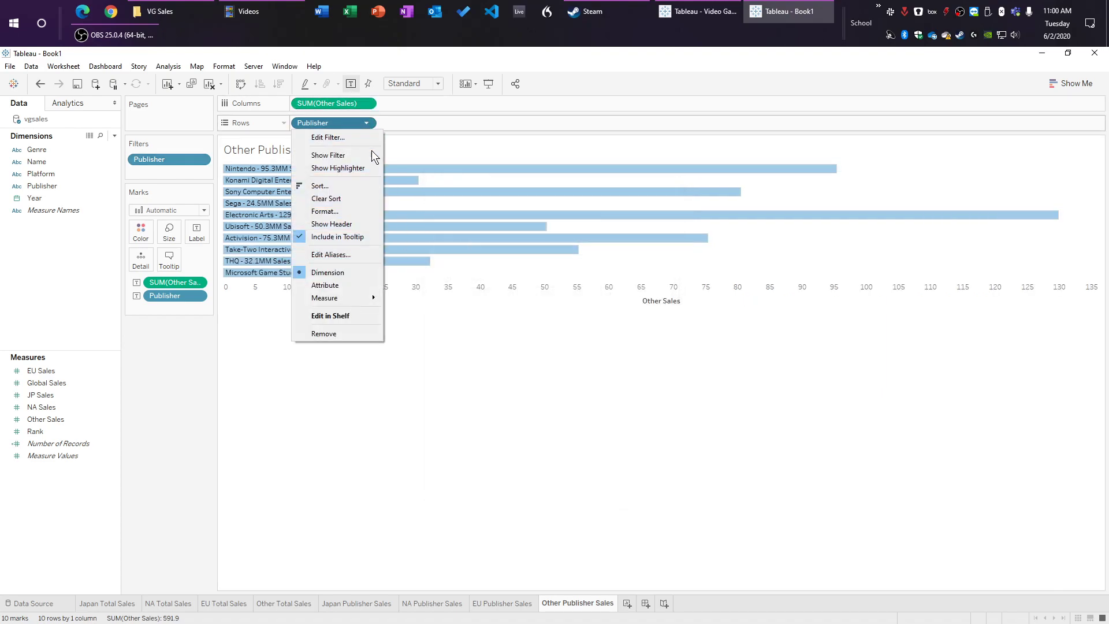
left_click(344, 185)
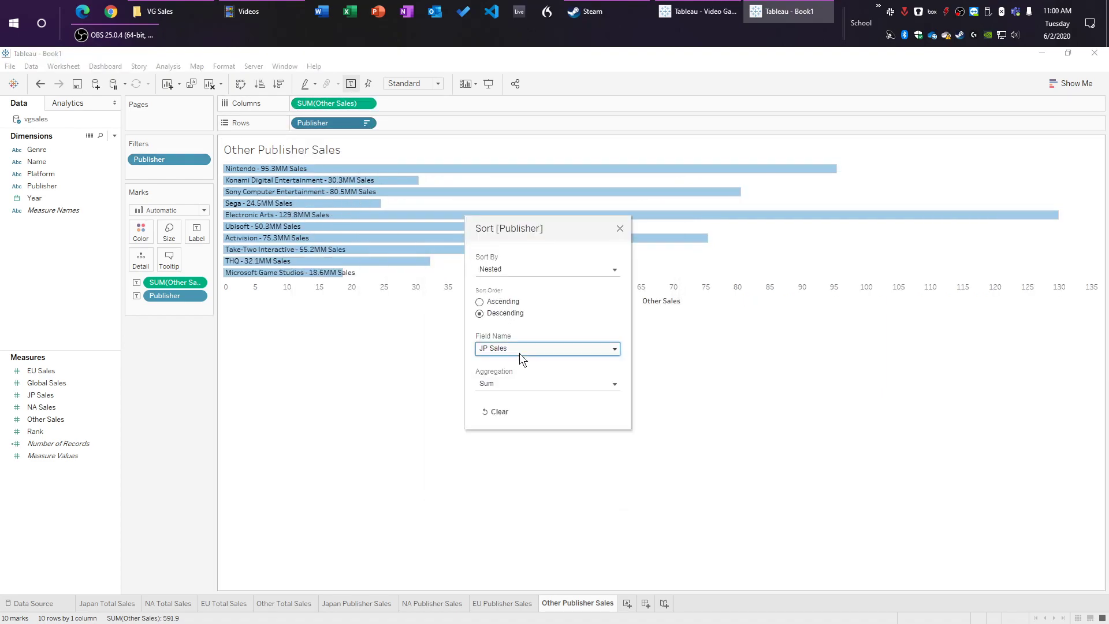
left_click(519, 350)
left_click(532, 456)
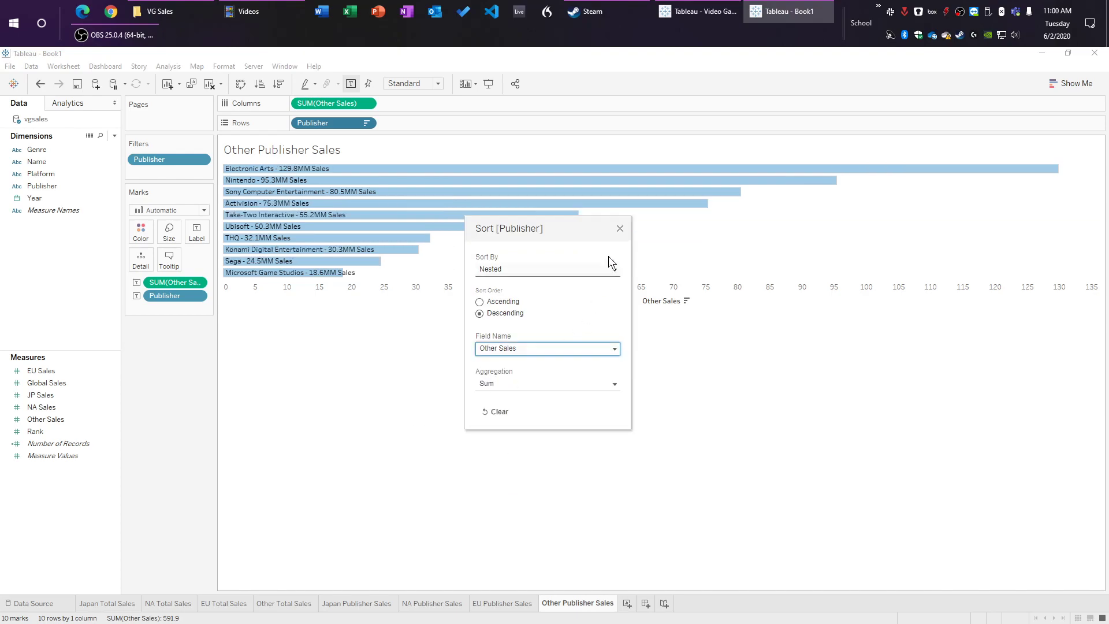
left_click(619, 228)
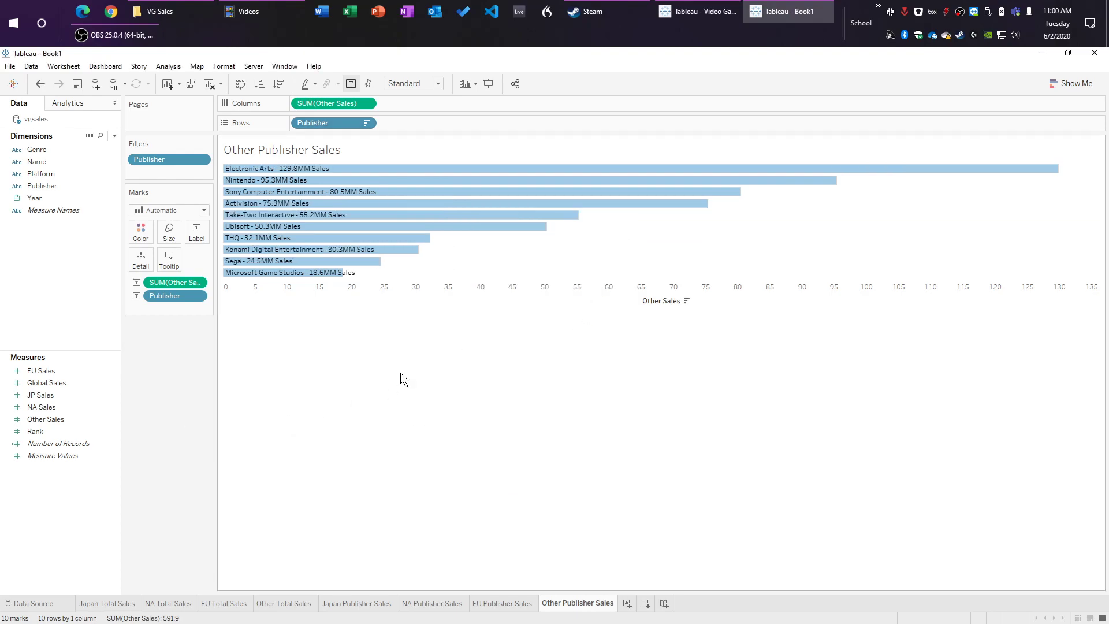
Step: Hide the sales axis headers on the NA, EU and Other Publisher Sales charts
left_click(363, 605)
left_click(435, 603)
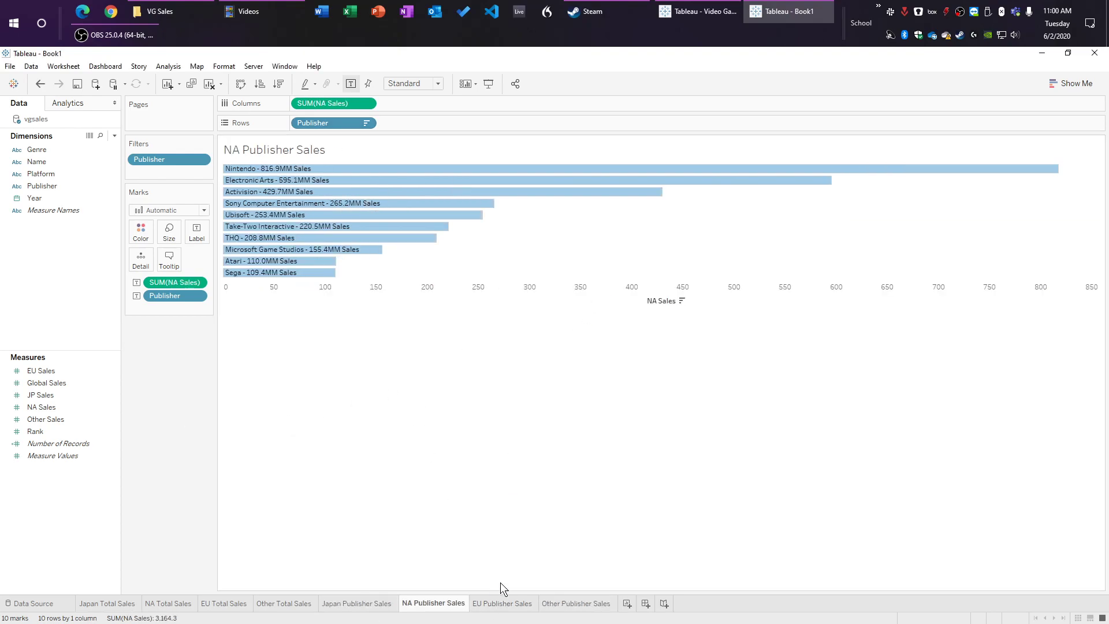
right_click(518, 298)
left_click(567, 365)
key("ctrl+Tab")
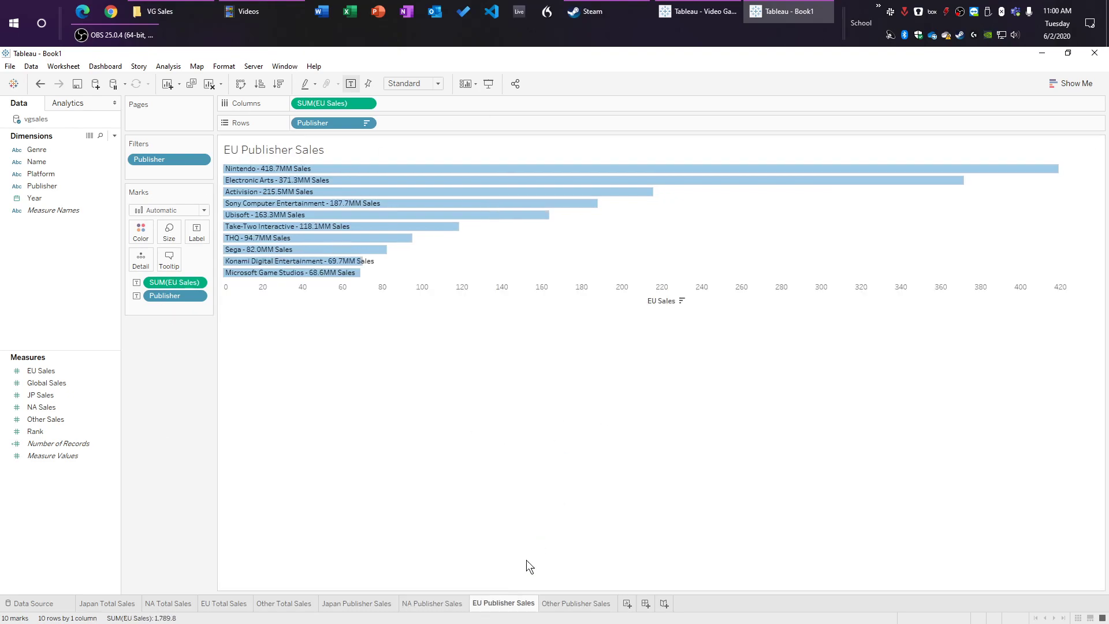
right_click(545, 300)
left_click(583, 366)
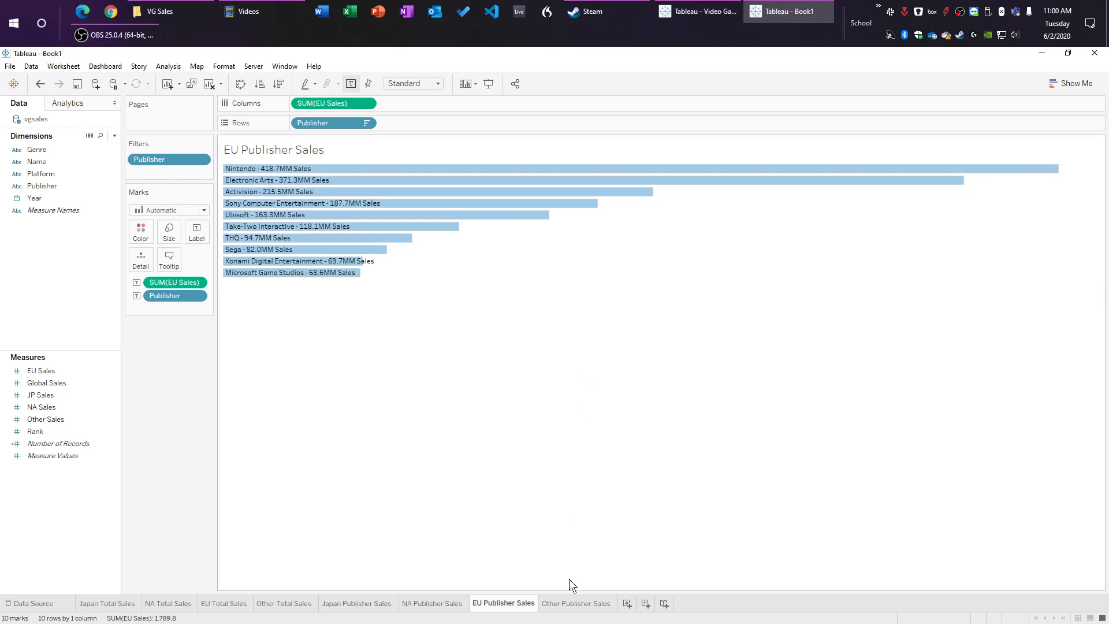
left_click(576, 603)
right_click(511, 298)
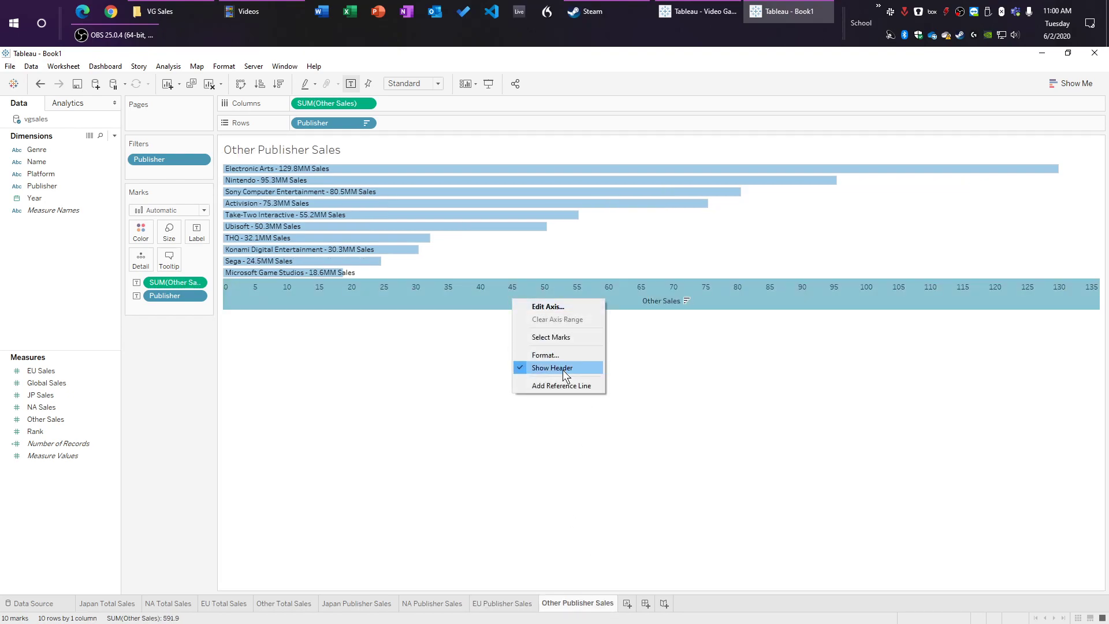
left_click(564, 373)
left_click(487, 604)
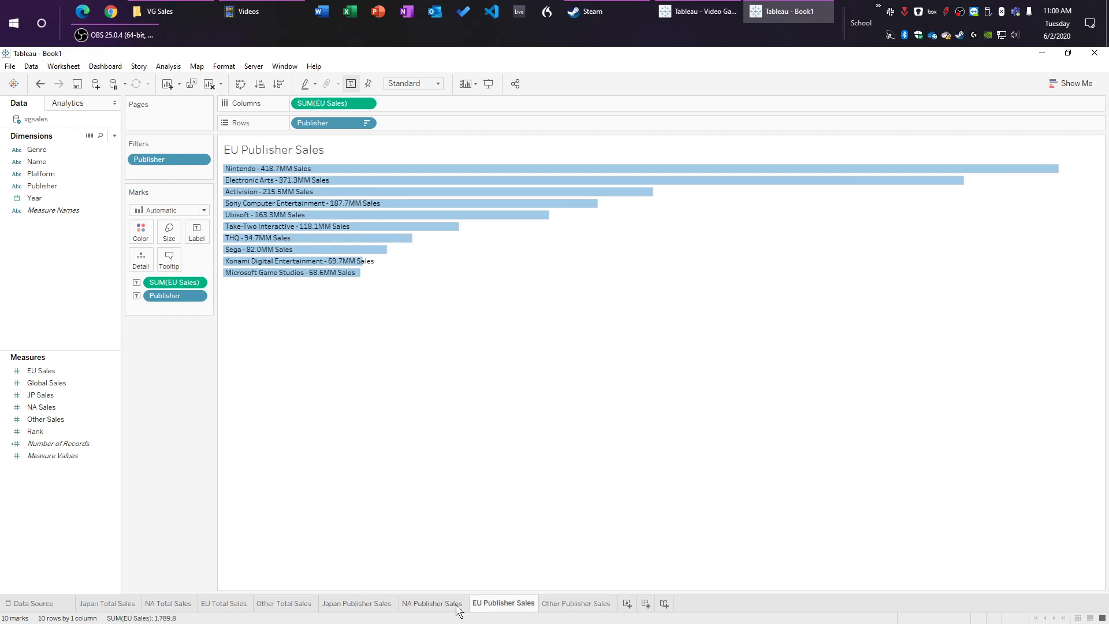
left_click(388, 604)
left_click(572, 604)
left_click(646, 604)
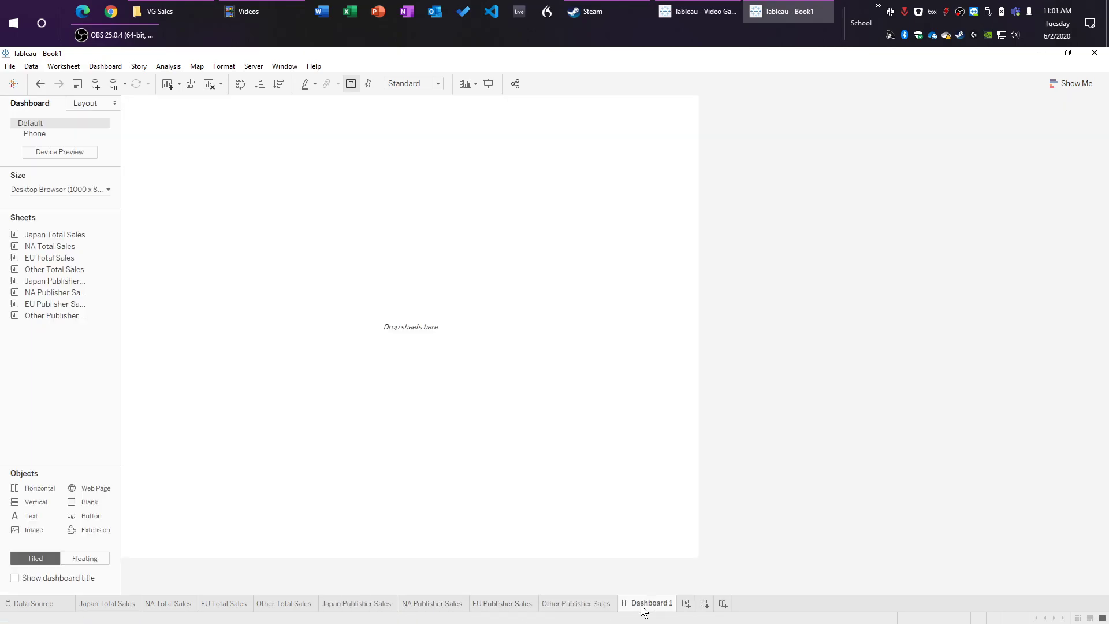
double_click(653, 603)
type("Mod")
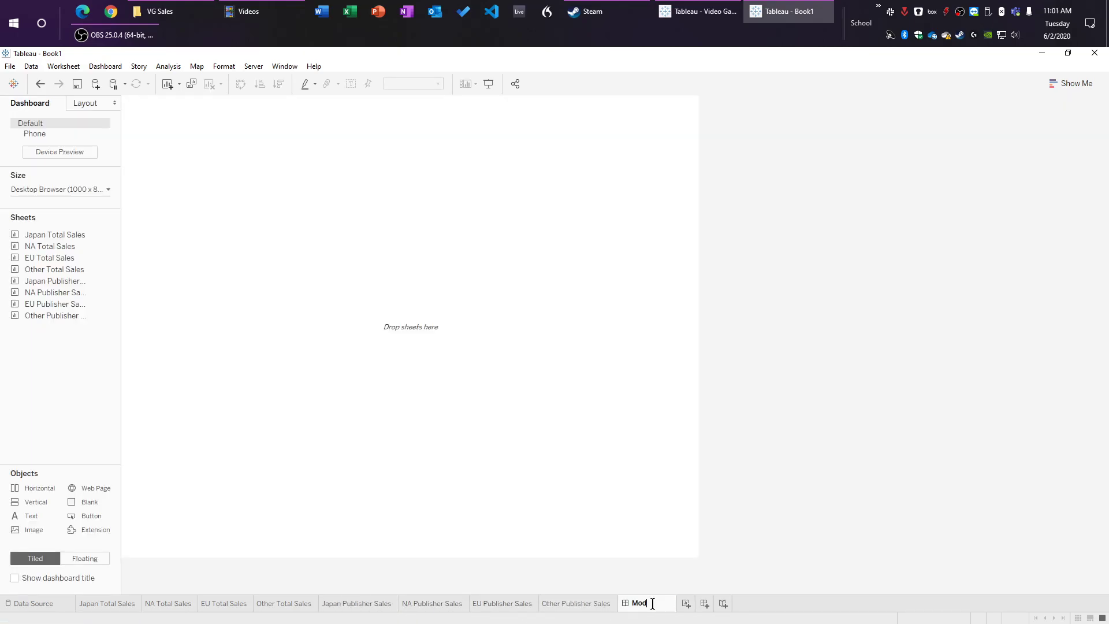
type("ern Dashboard")
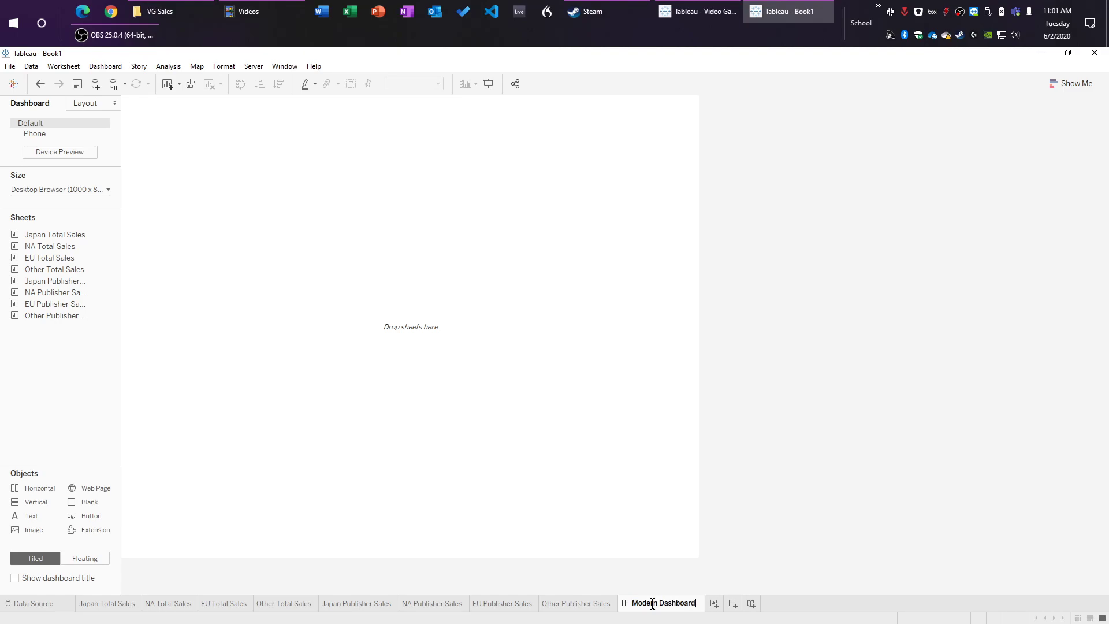
key("Return")
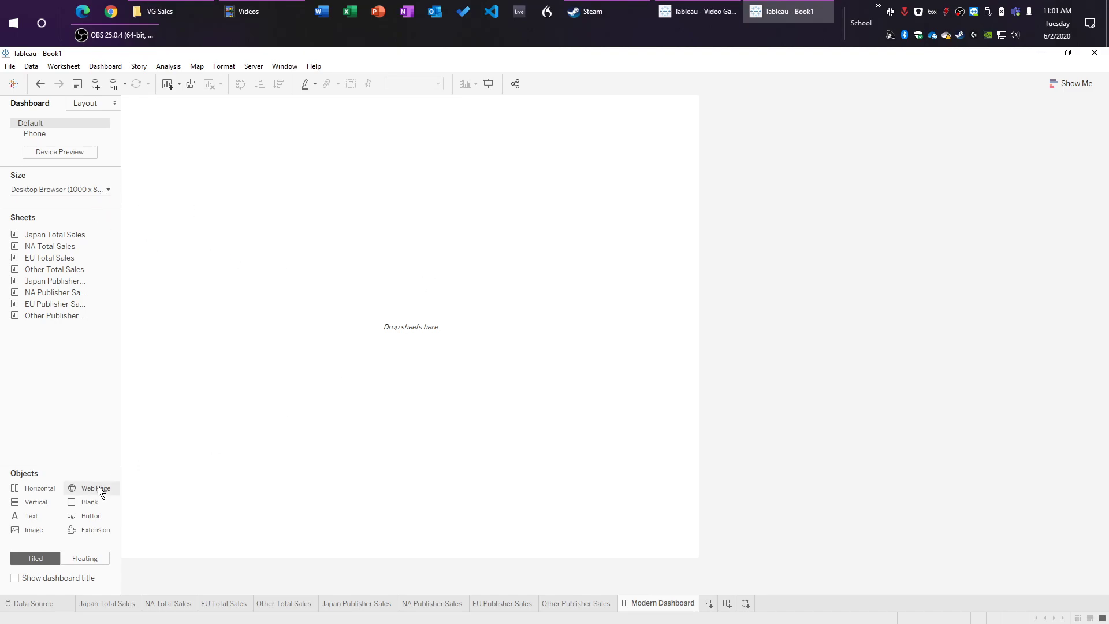
mouse_move(57, 286)
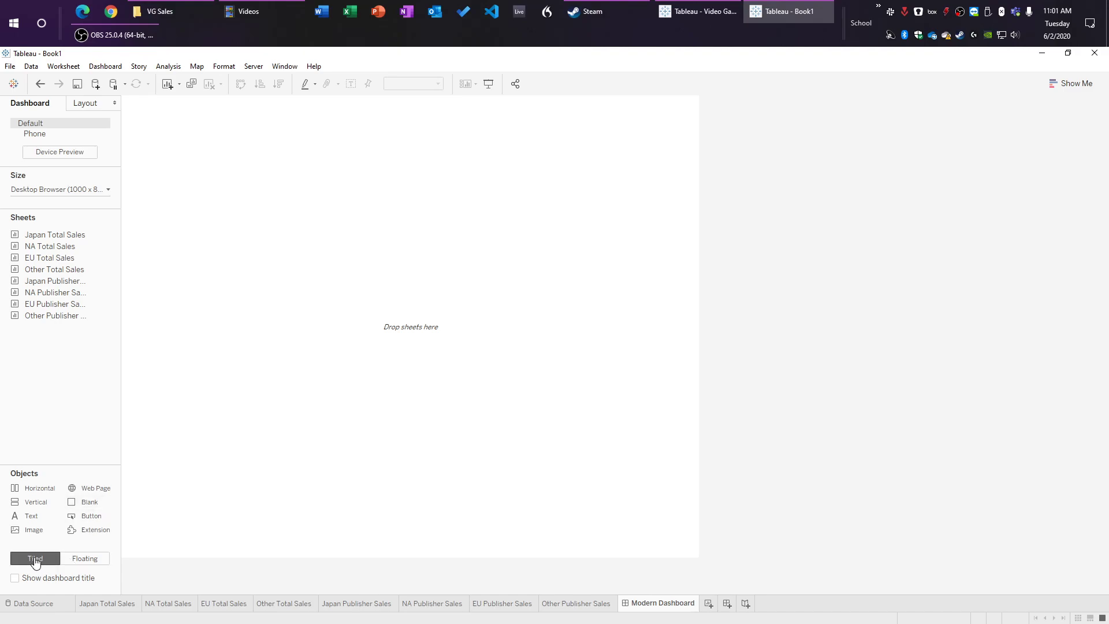
left_click(84, 560)
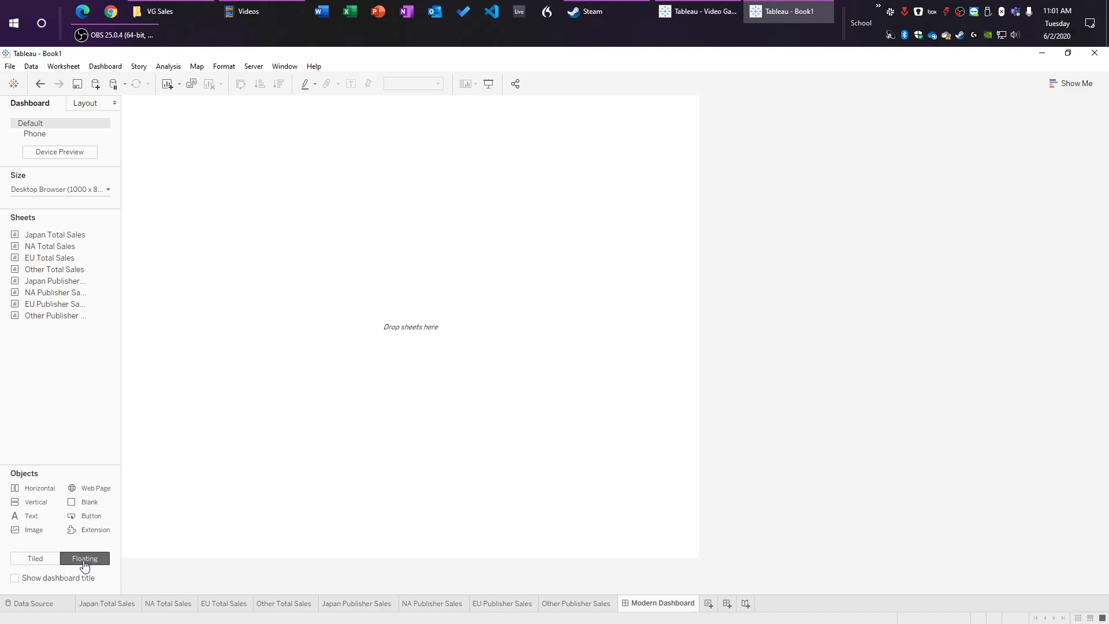
left_click(42, 560)
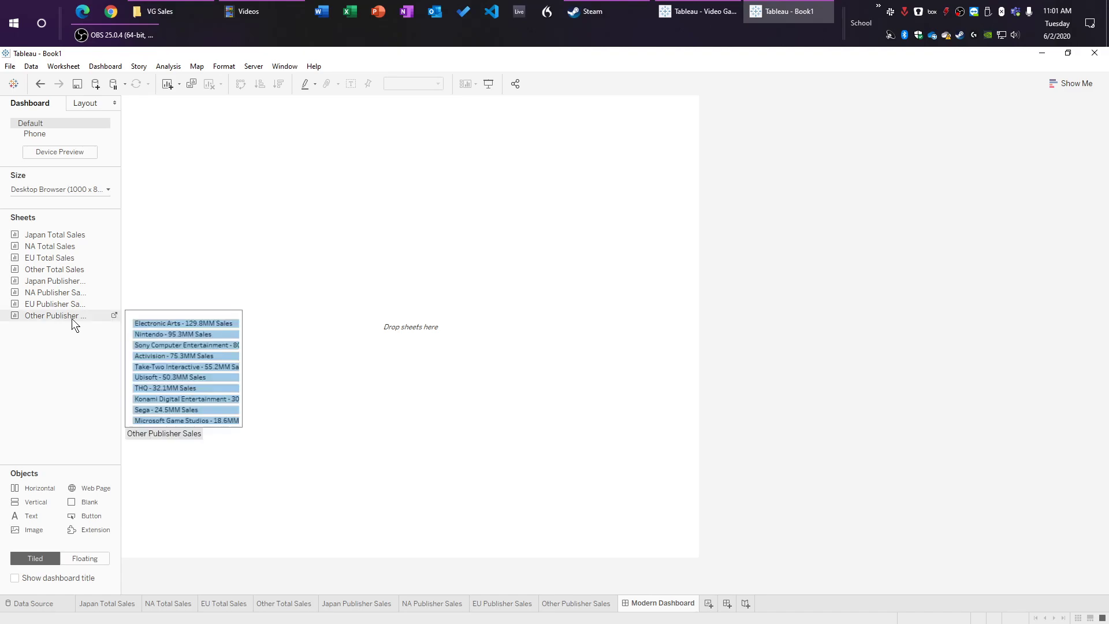
left_click_drag(67, 317, 404, 324)
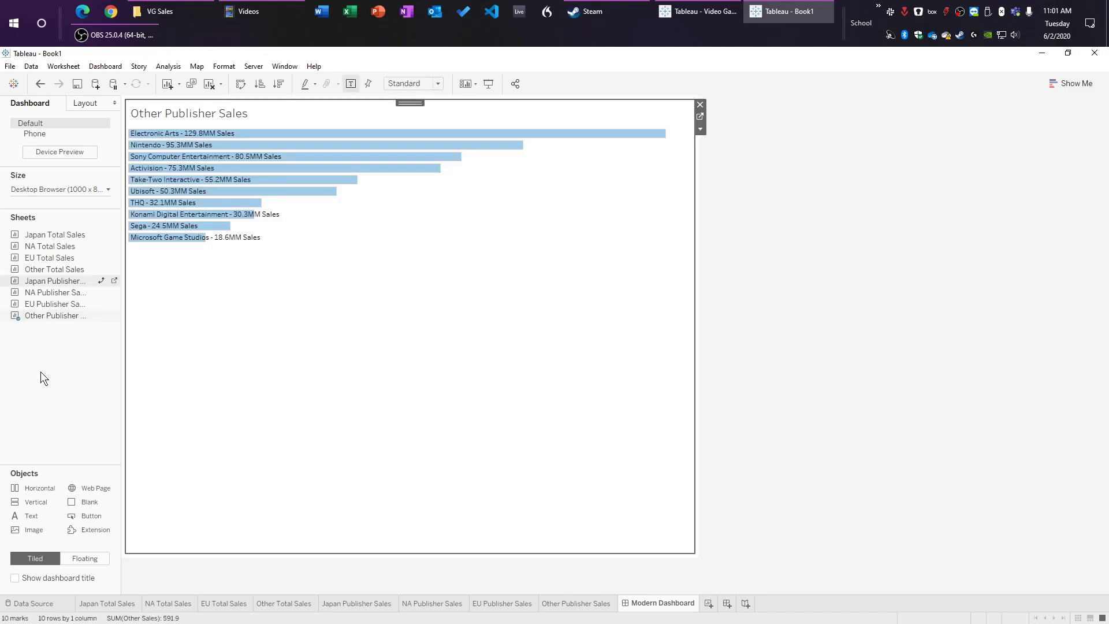
left_click(700, 104)
left_click(86, 560)
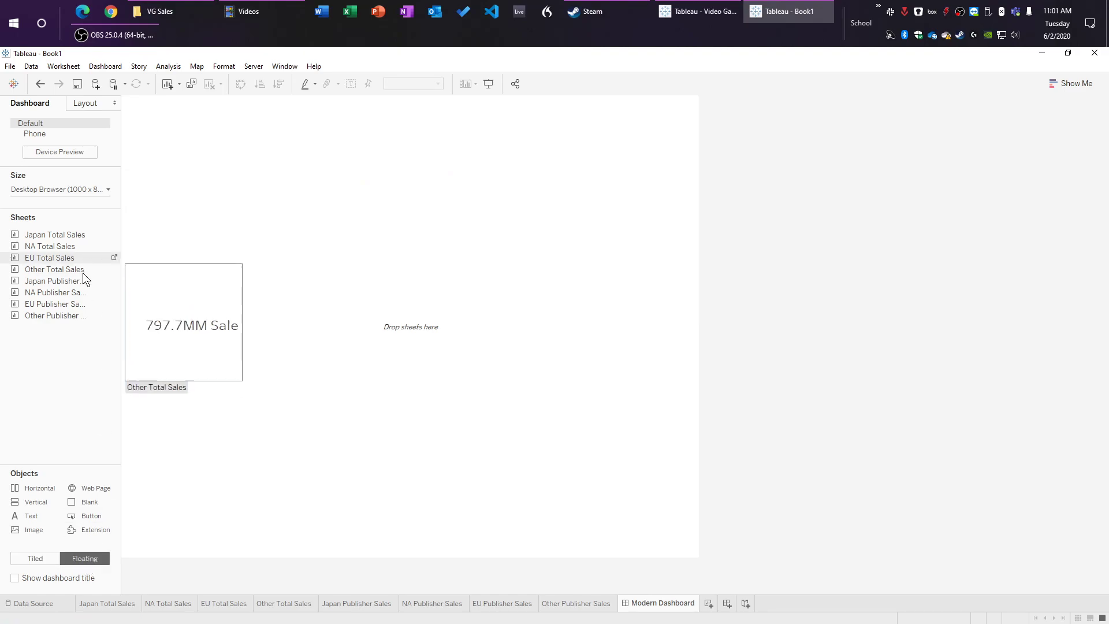
left_click_drag(52, 305, 225, 165)
left_click_drag(320, 151, 434, 151)
left_click(518, 200)
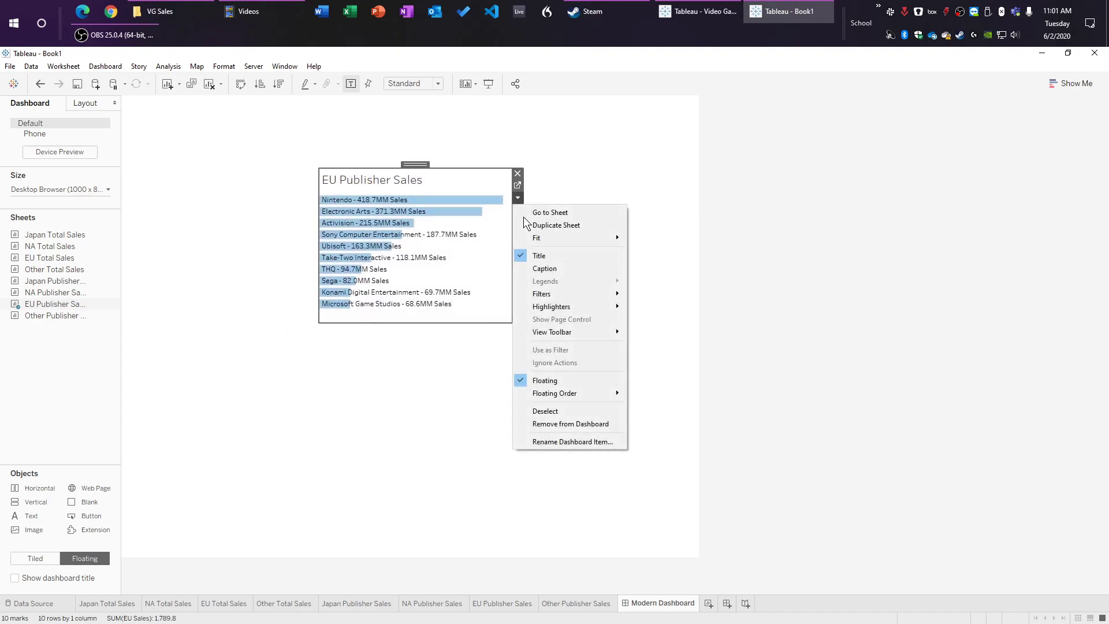
left_click(546, 380)
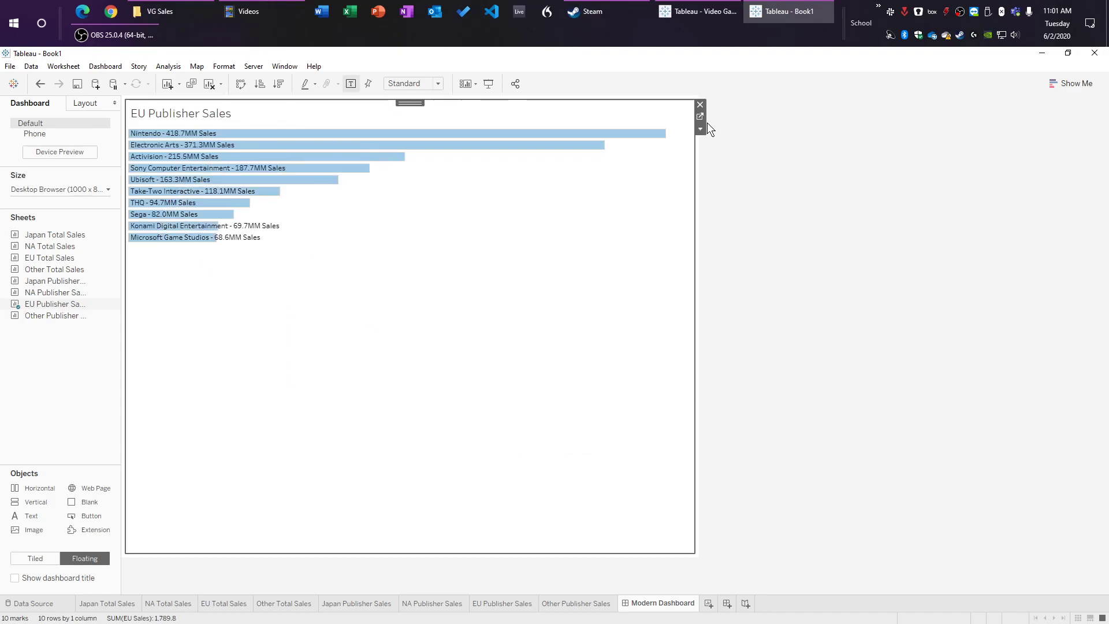
left_click(701, 128)
left_click(736, 311)
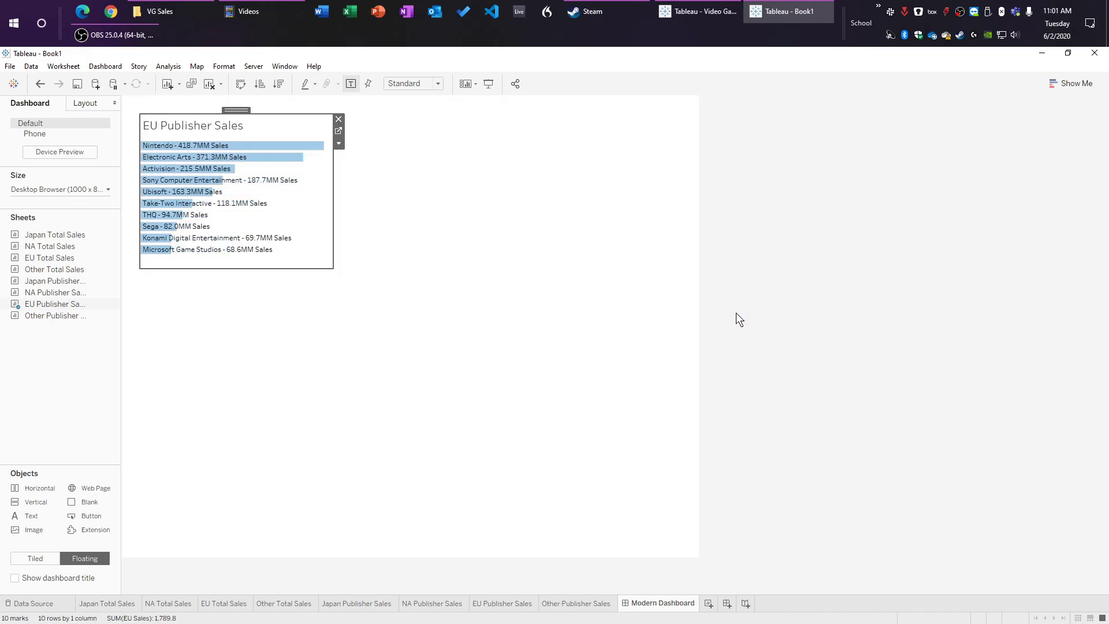
left_click_drag(235, 106, 524, 315)
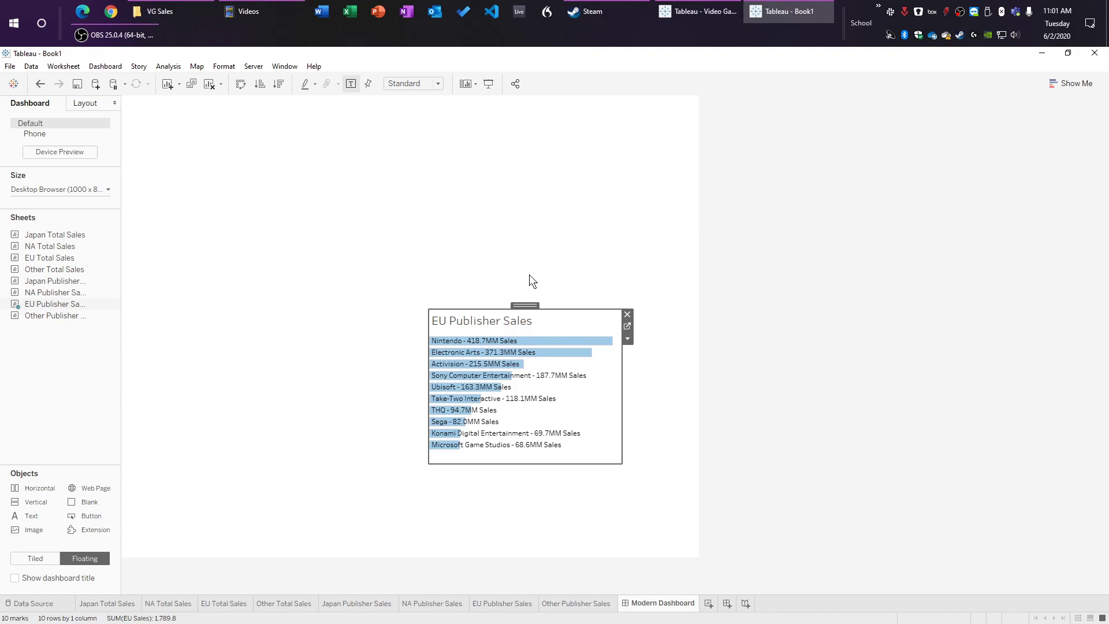
Step: Remove the EU Publisher Sales chart and raise the fixed dashboard width to 1500 px
left_click(627, 314)
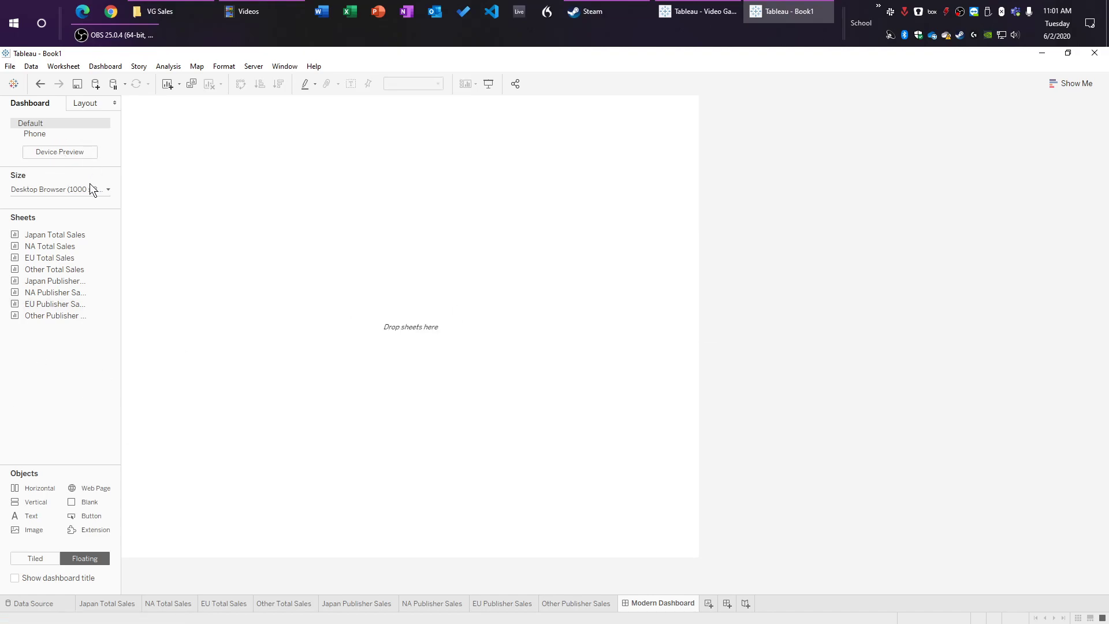
left_click(52, 192)
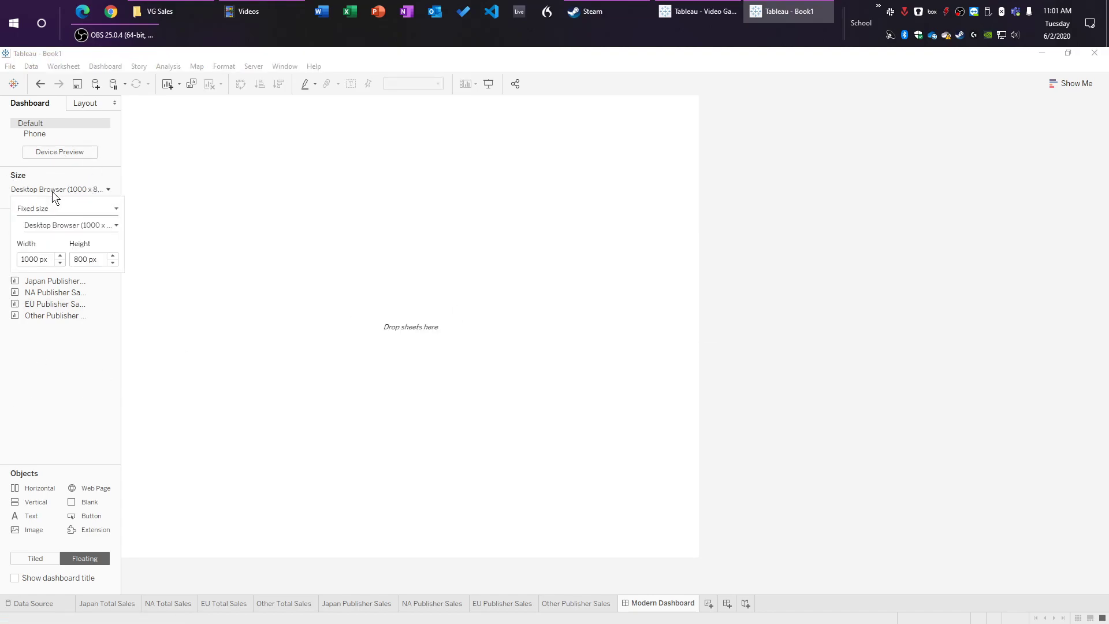
left_click(60, 256)
left_click(60, 255)
left_click(60, 255)
left_click(60, 256)
left_click(60, 256)
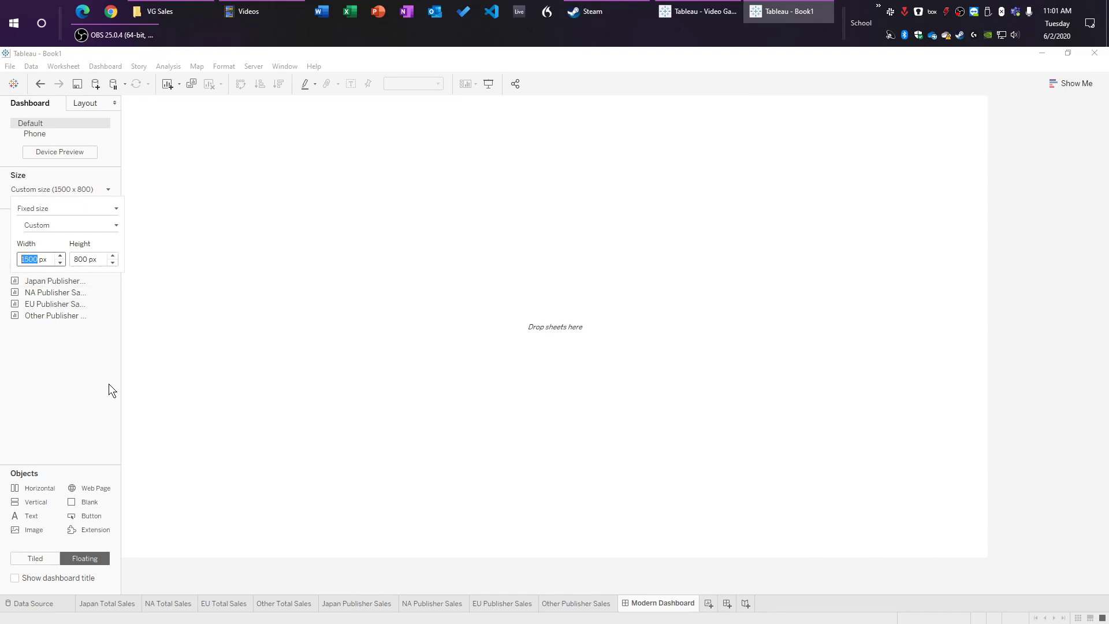
left_click(65, 209)
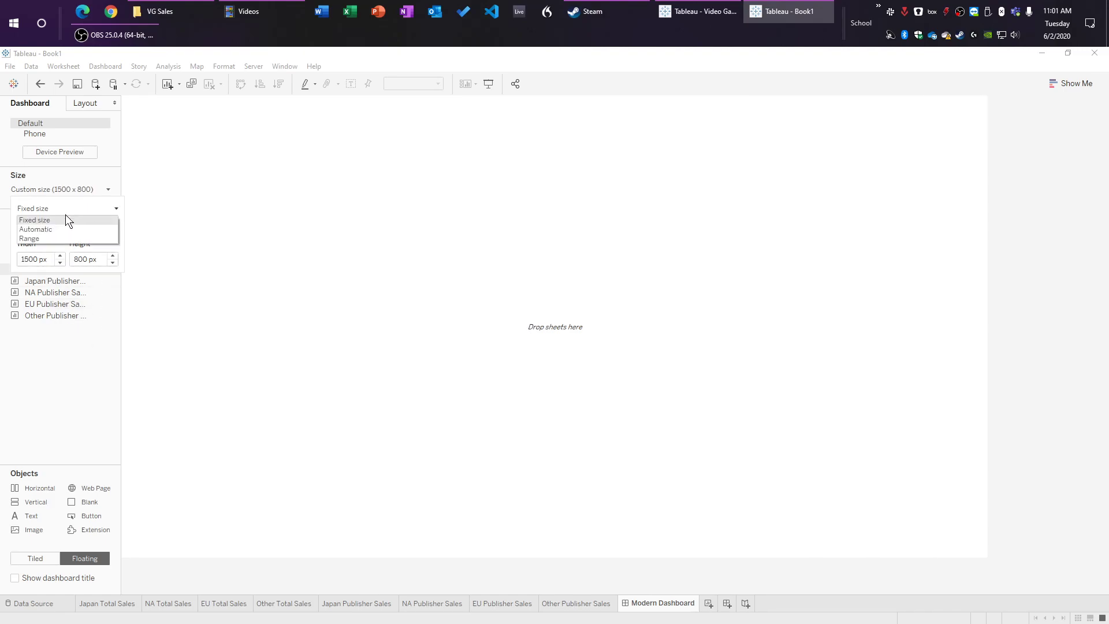
left_click(60, 414)
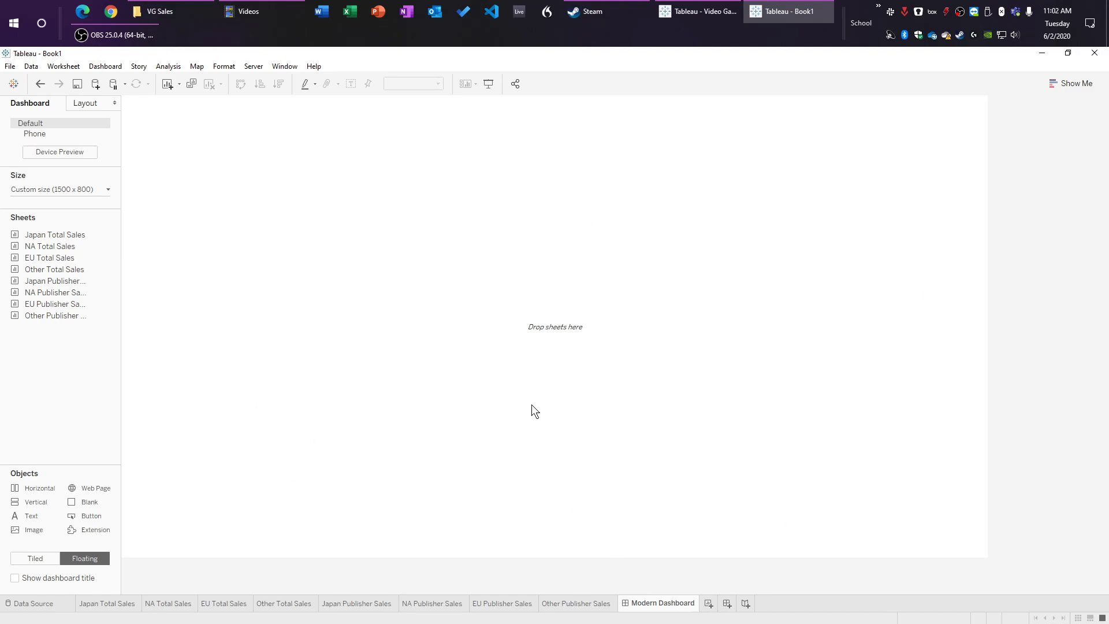
Step: Review the size presets and keep the custom 1500 × 800 fixed size
left_click(95, 192)
left_click(61, 227)
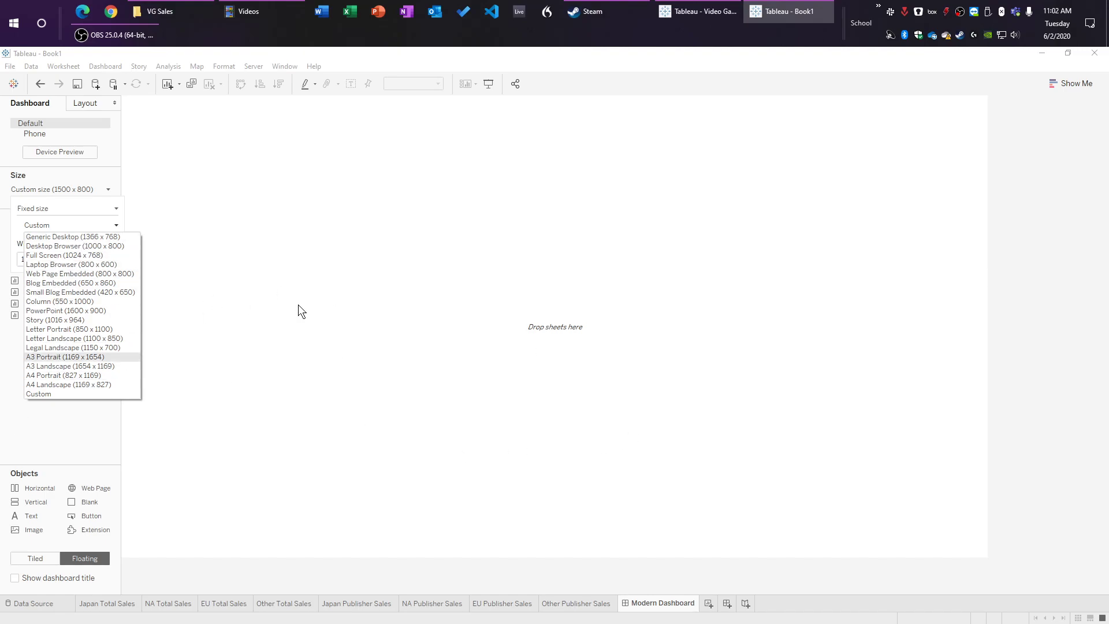
left_click(958, 409)
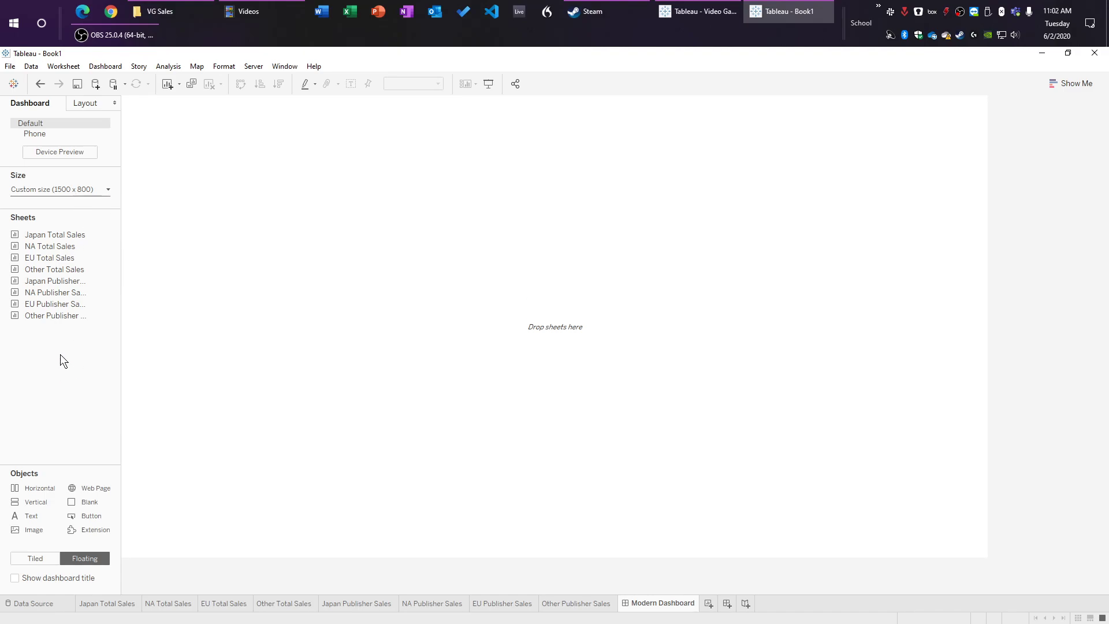
Step: Float Japan, EU and Other Total Sales, with Japan Publisher Sales under the Japan total
left_click_drag(68, 239, 637, 109)
left_click_drag(60, 258, 347, 325)
left_click_drag(47, 269, 625, 320)
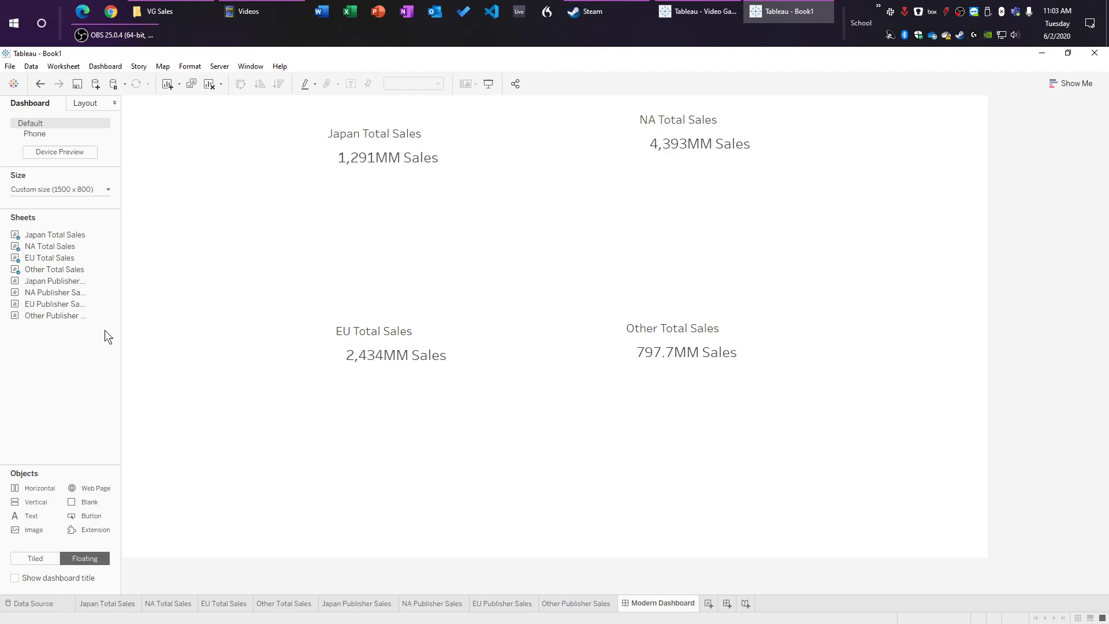
left_click_drag(43, 286, 322, 169)
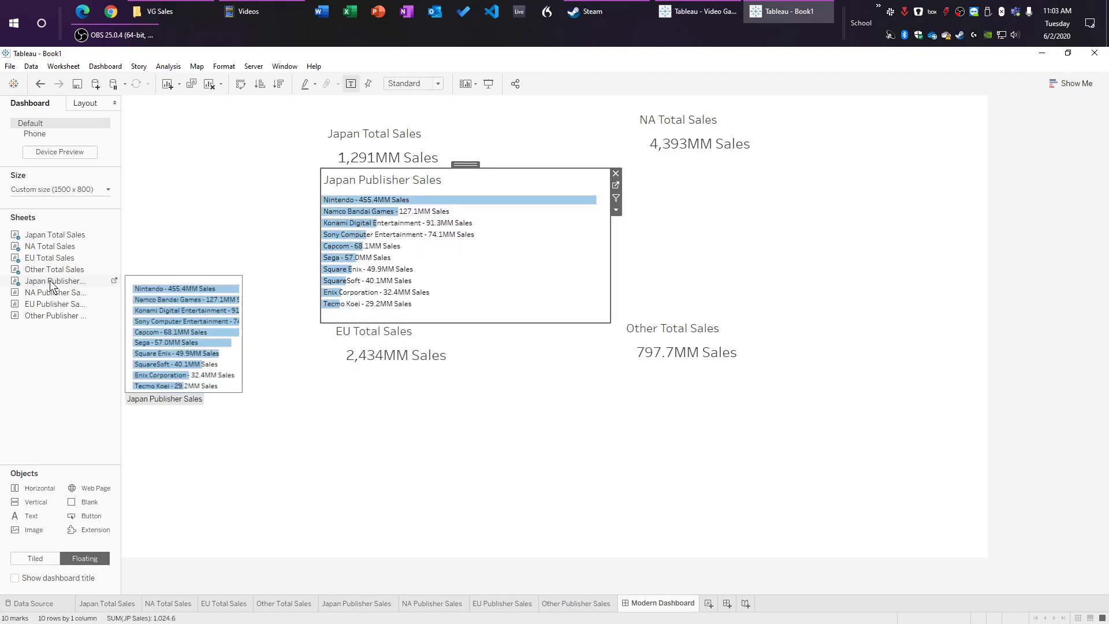
Step: Float the NA, EU and Other Publisher Sales charts beneath their matching totals
left_click_drag(69, 292, 623, 167)
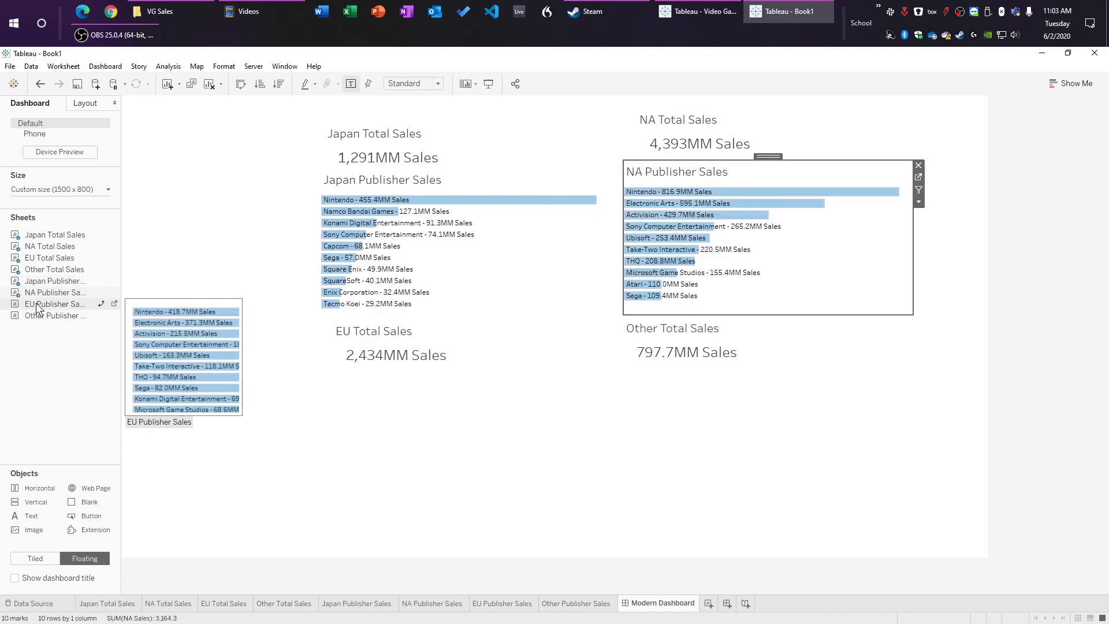
left_click_drag(35, 303, 301, 372)
left_click_drag(63, 318, 622, 374)
Step: Hide the titles of the Other, NA, Japan and EU Publisher Sales charts
right_click(855, 448)
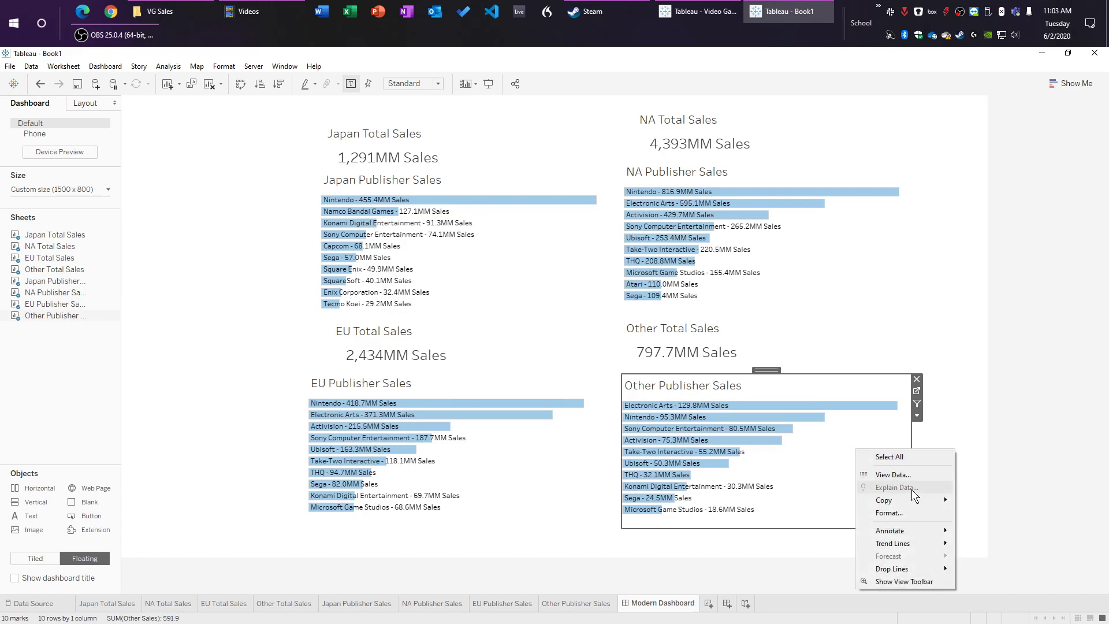
right_click(740, 381)
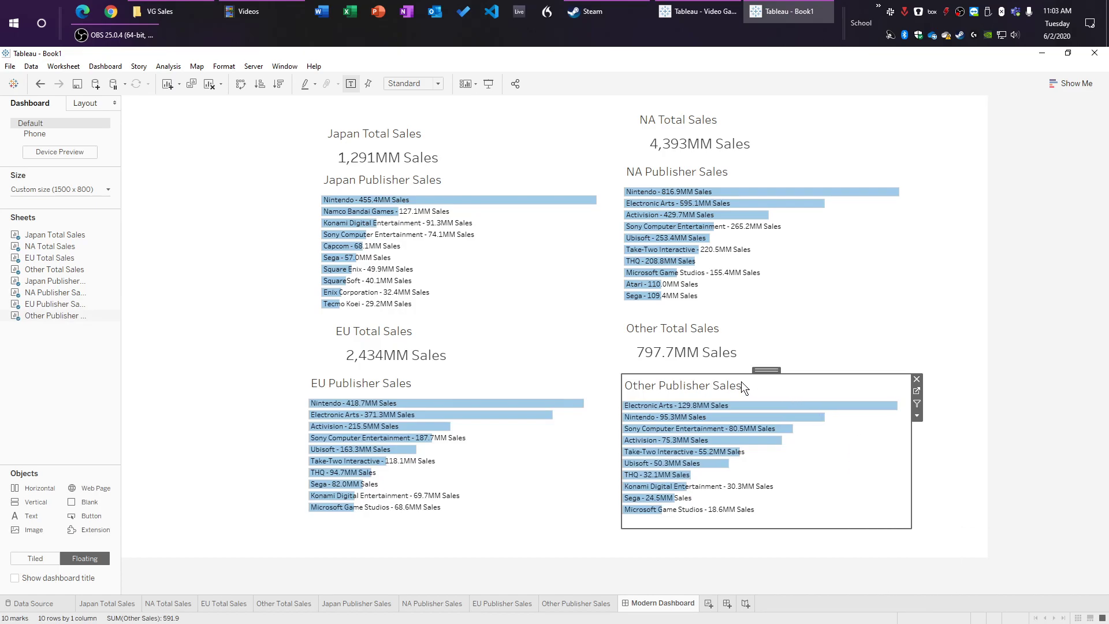
left_click(795, 412)
right_click(689, 168)
left_click(740, 201)
left_click(397, 181)
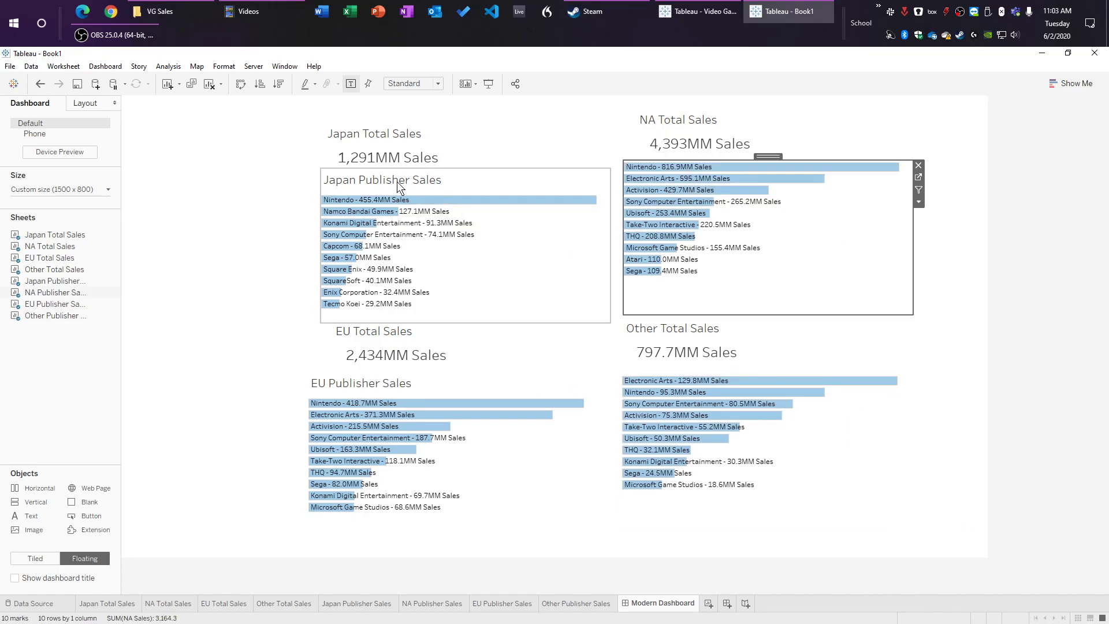
right_click(397, 181)
left_click(438, 210)
left_click(378, 381)
right_click(378, 381)
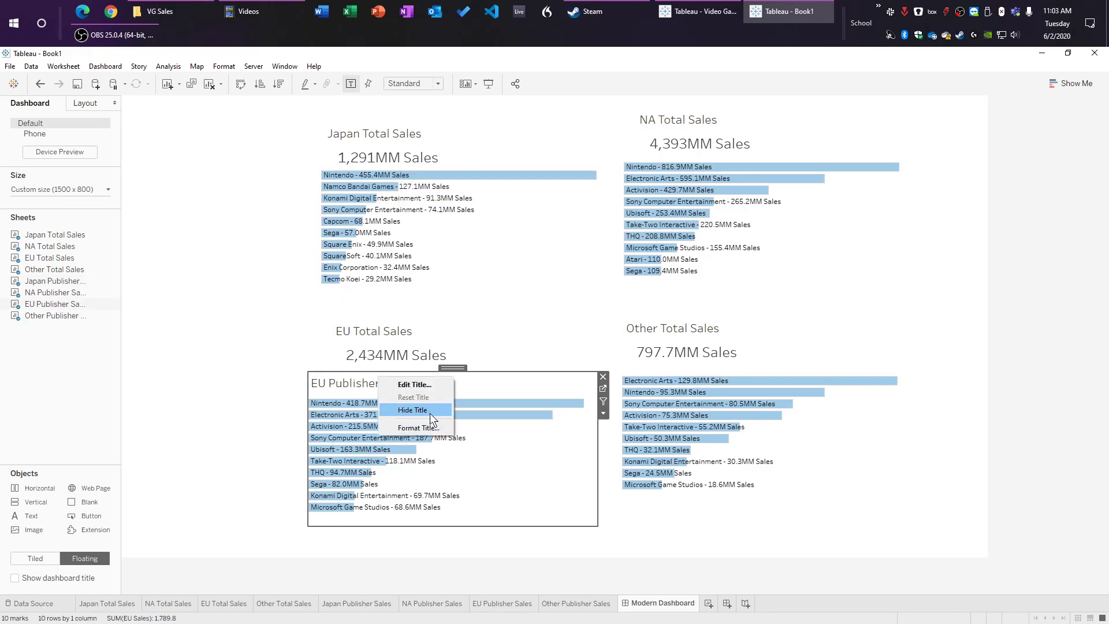
left_click(430, 412)
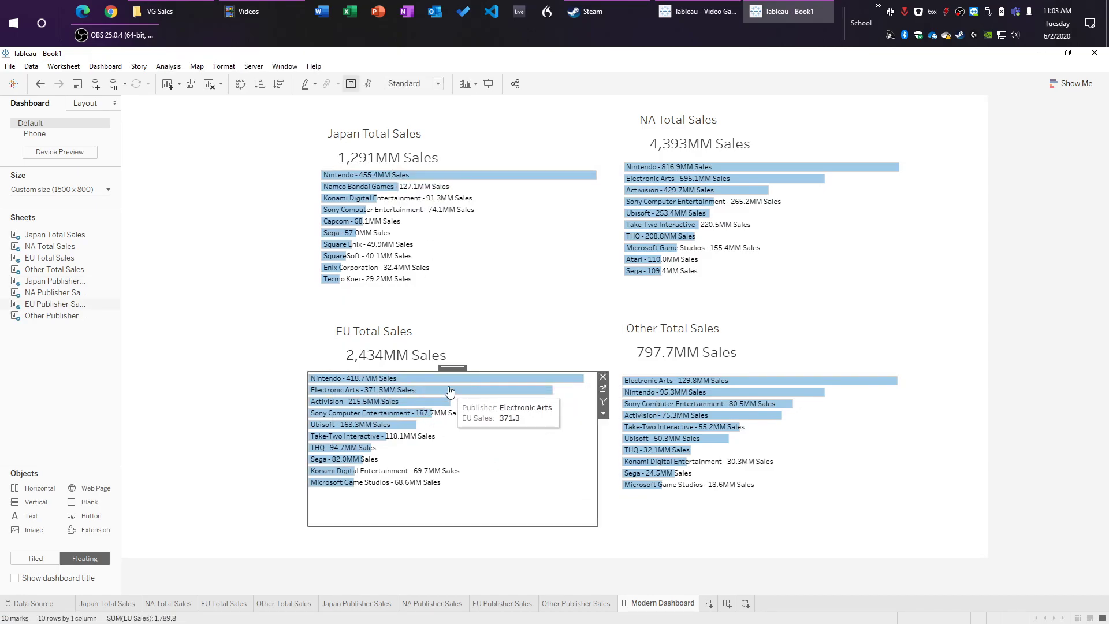
Step: Shift the EU Publisher Sales chart slightly right and nudge Japan Total Sales up-left
left_click_drag(452, 366, 469, 366)
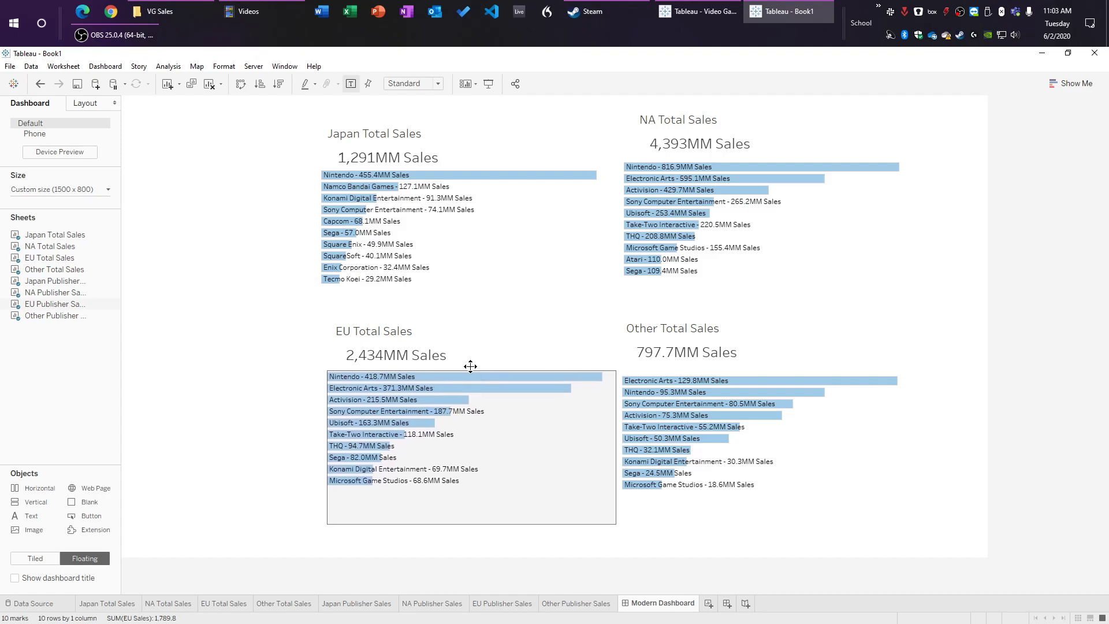
left_click(954, 404)
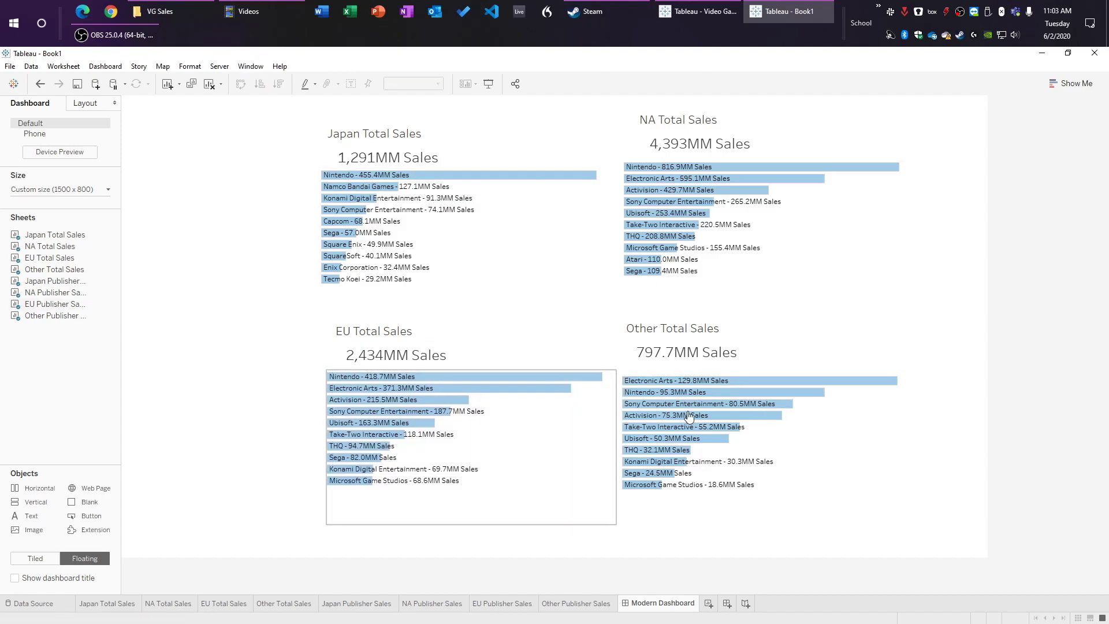
left_click(788, 123)
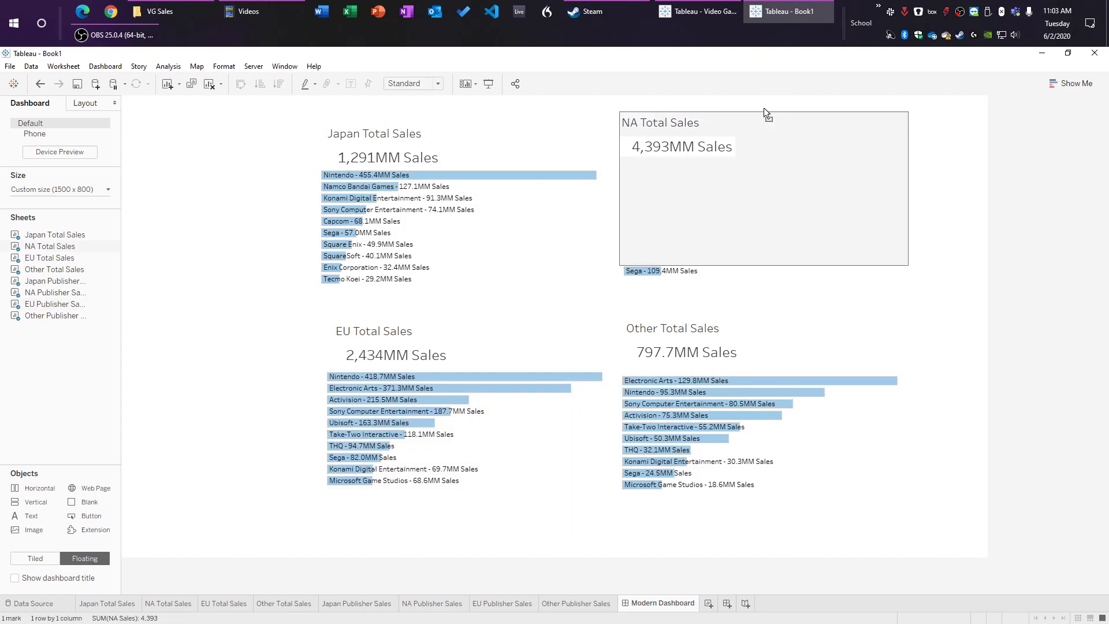
left_click(454, 143)
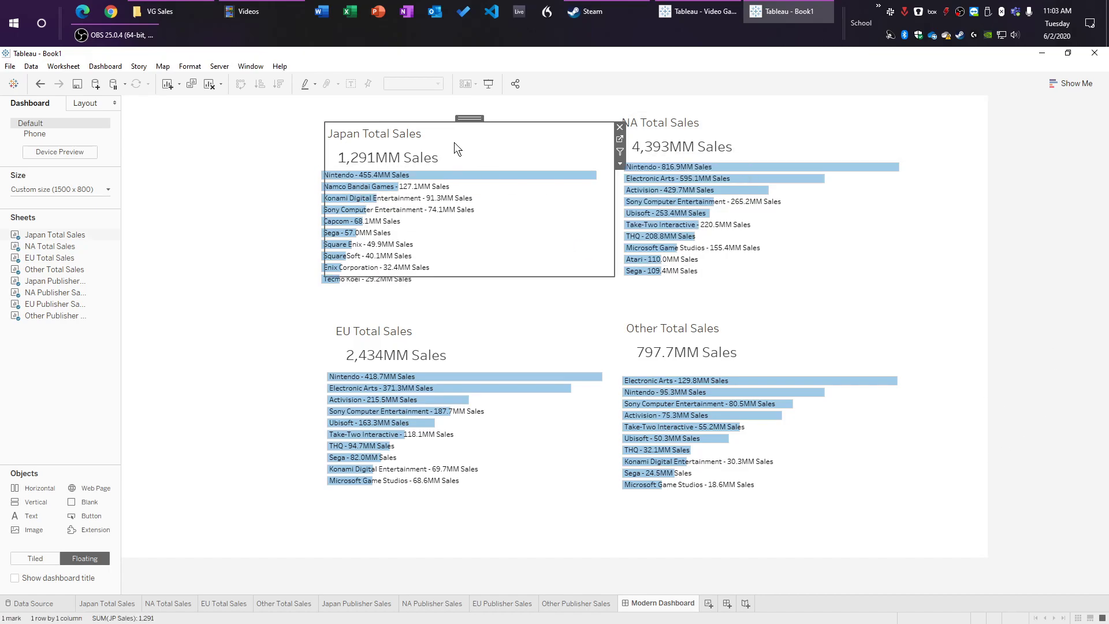
left_click_drag(468, 119, 458, 116)
left_click(1032, 440)
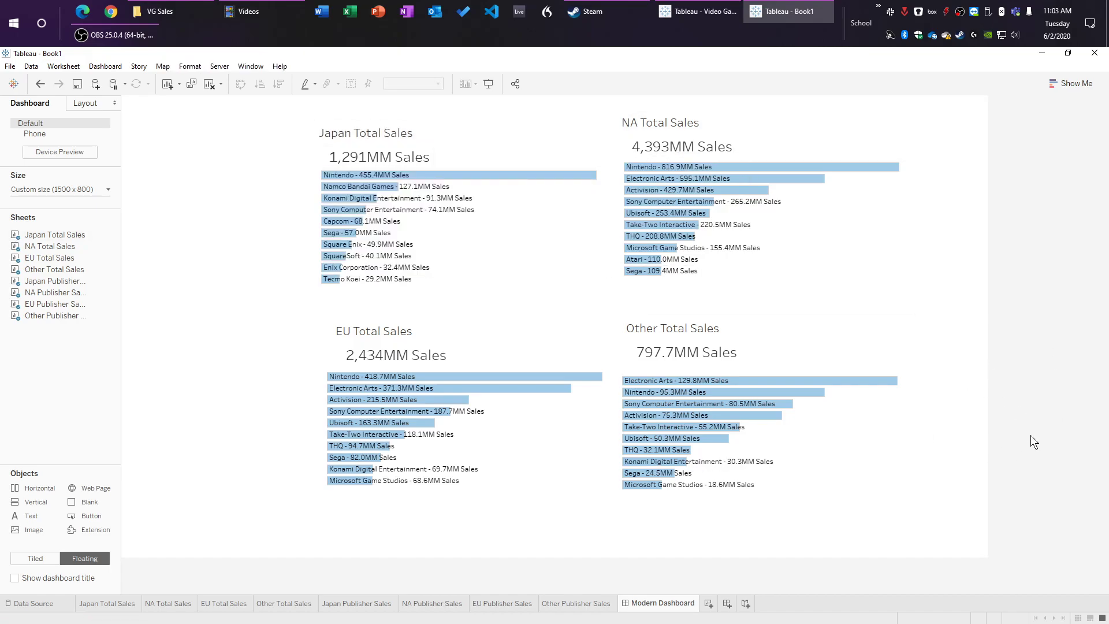